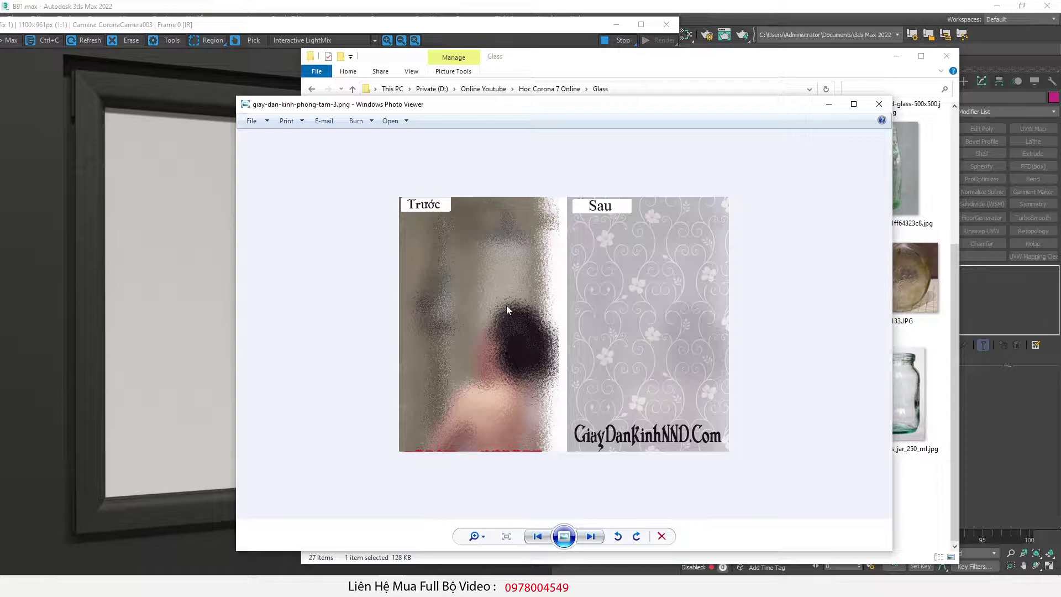
- Examine the bathroom film photo and the frosted office partition photo in the Glass folder, studying the blurred and clear areas up close
{"action": "scroll", "coordinate": [575, 311], "scroll_direction": "up", "scroll_amount": 1}
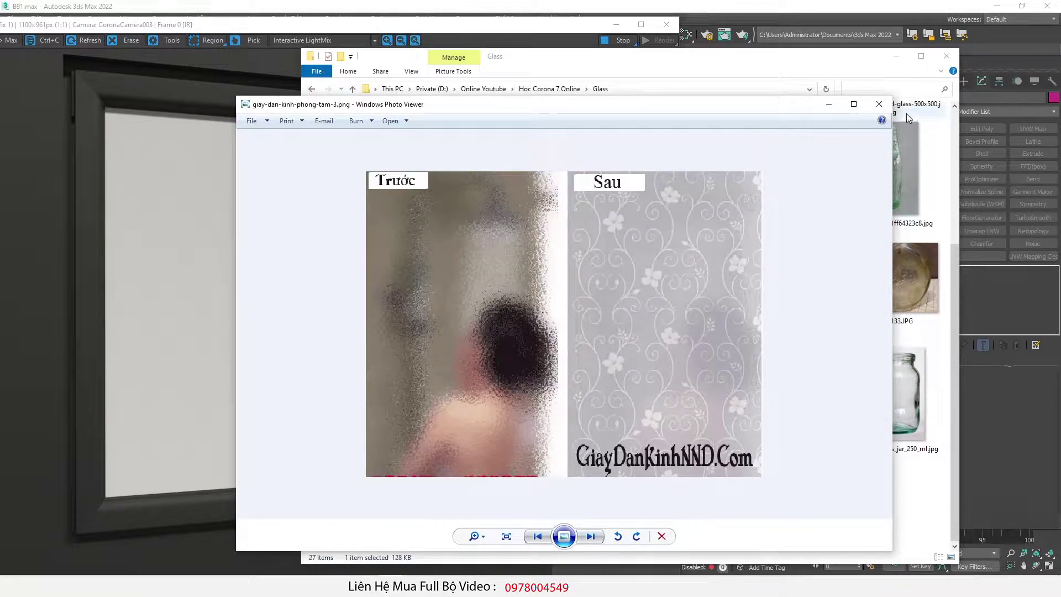
{"action": "left_click", "coordinate": [877, 104]}
{"action": "double_click", "coordinate": [698, 276]}
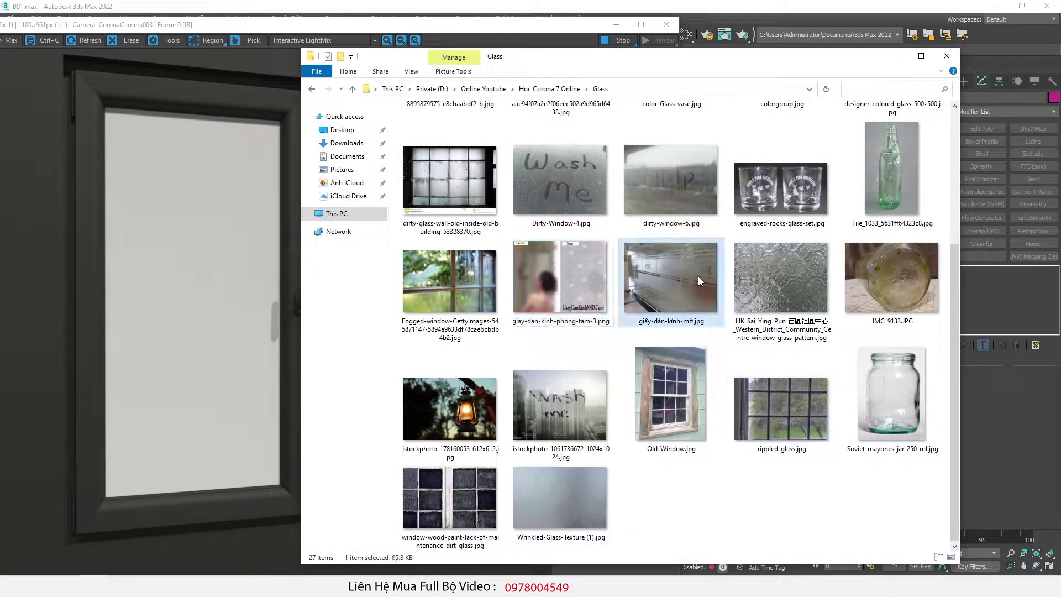
{"action": "scroll", "coordinate": [558, 332], "scroll_direction": "up", "scroll_amount": 4}
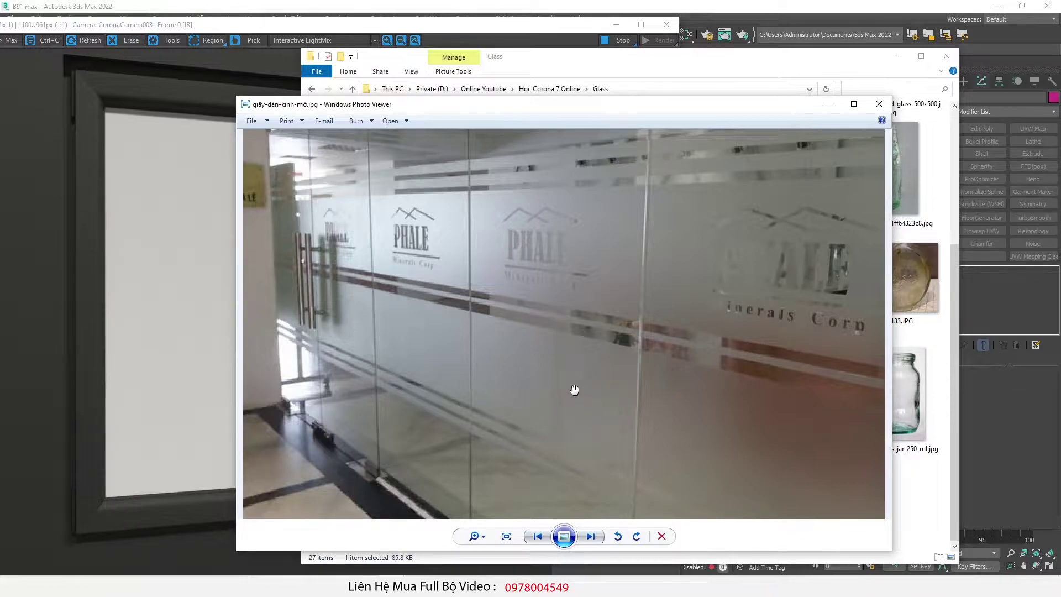
{"action": "scroll", "coordinate": [505, 243], "scroll_direction": "up", "scroll_amount": 1}
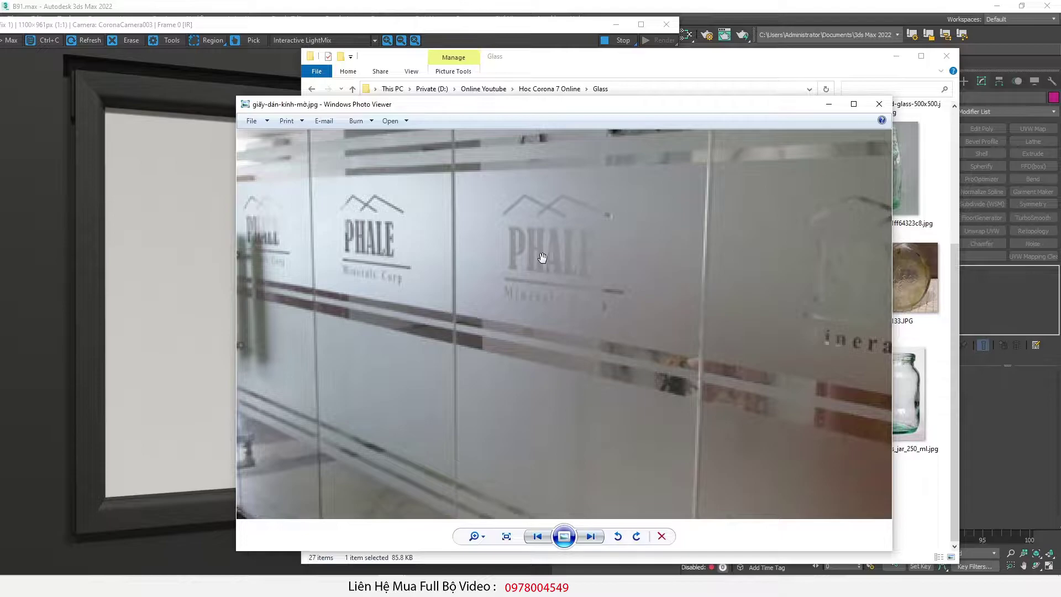
{"action": "scroll", "coordinate": [542, 258], "scroll_direction": "down", "scroll_amount": 1}
{"action": "scroll", "coordinate": [586, 267], "scroll_direction": "up", "scroll_amount": 2}
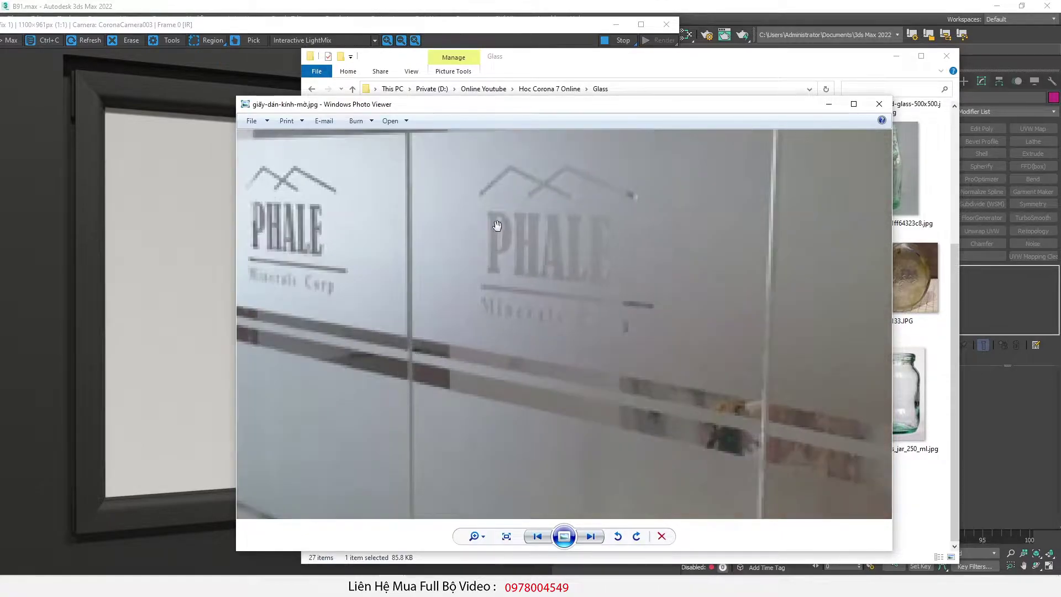
{"action": "scroll", "coordinate": [492, 220], "scroll_direction": "up", "scroll_amount": 1}
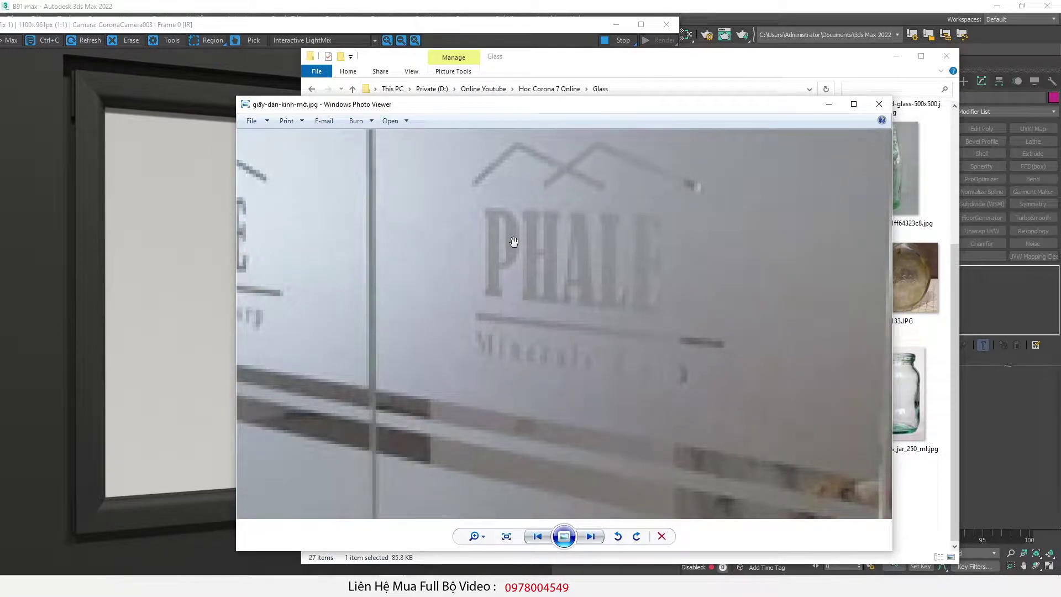
{"action": "scroll", "coordinate": [503, 250], "scroll_direction": "up", "scroll_amount": 1}
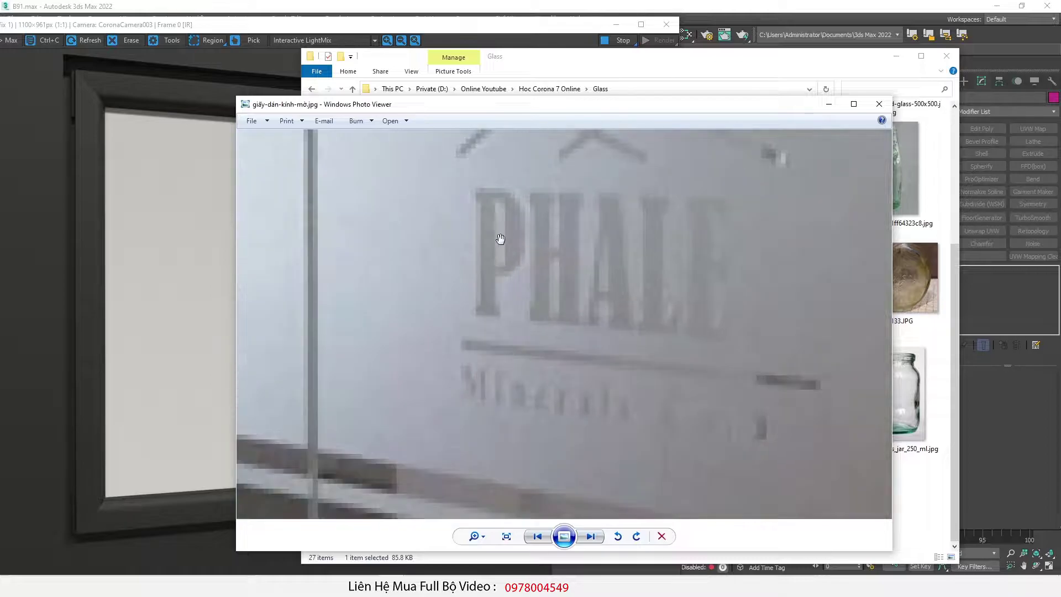
{"action": "scroll", "coordinate": [497, 260], "scroll_direction": "down", "scroll_amount": 3}
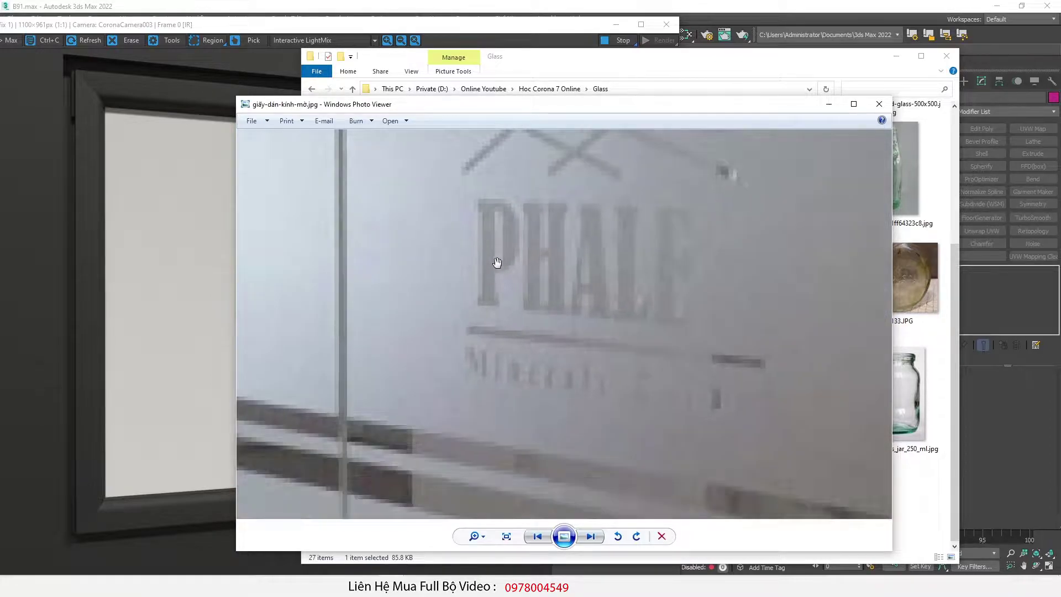
{"action": "scroll", "coordinate": [500, 272], "scroll_direction": "down", "scroll_amount": 3}
{"action": "scroll", "coordinate": [501, 280], "scroll_direction": "up", "scroll_amount": 2}
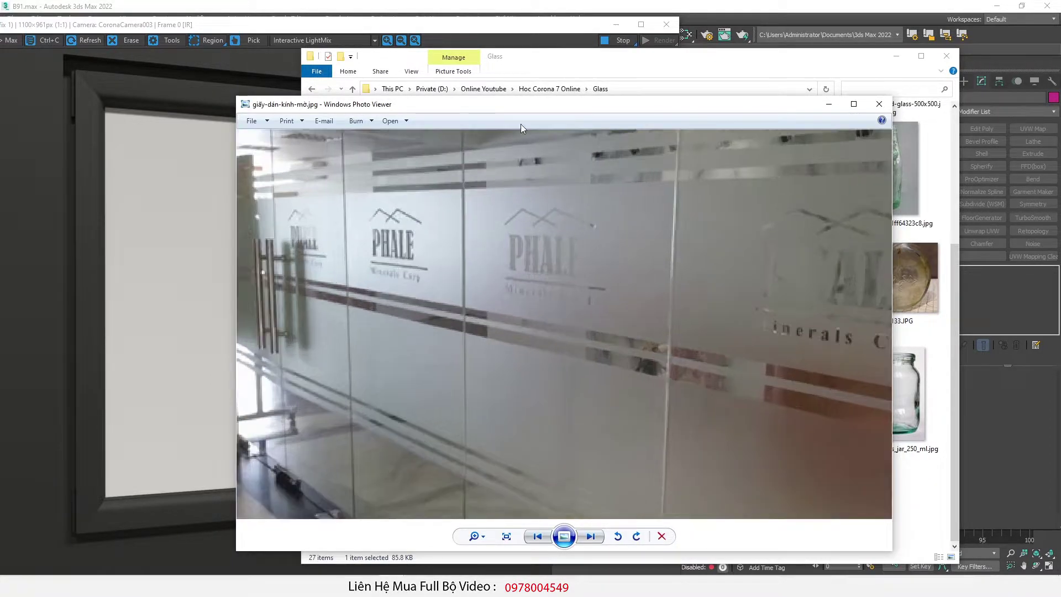
{"action": "scroll", "coordinate": [497, 260], "scroll_direction": "up", "scroll_amount": 1}
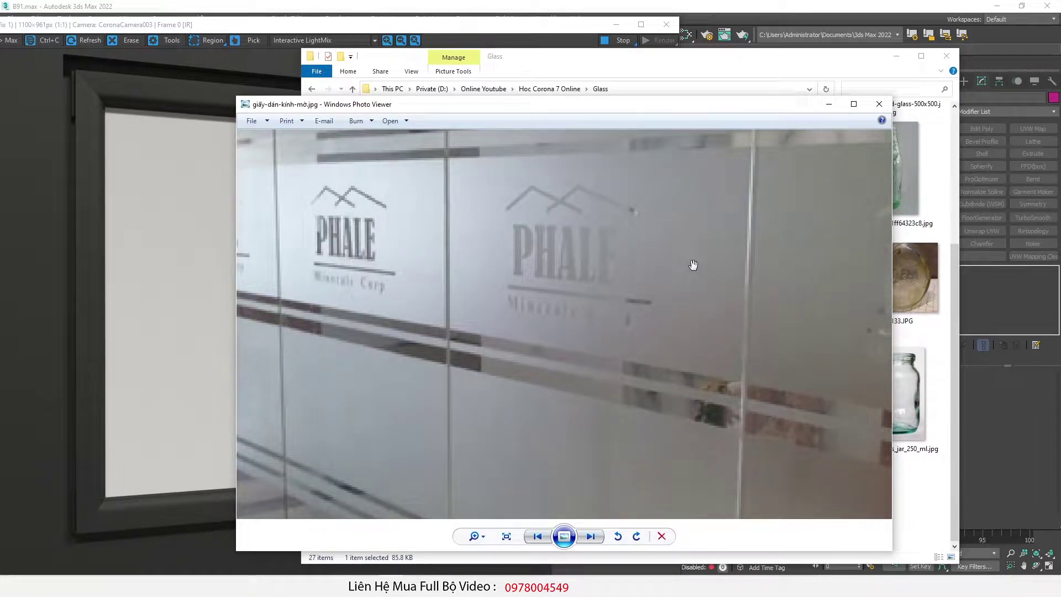
{"action": "scroll", "coordinate": [496, 277], "scroll_direction": "down", "scroll_amount": 1}
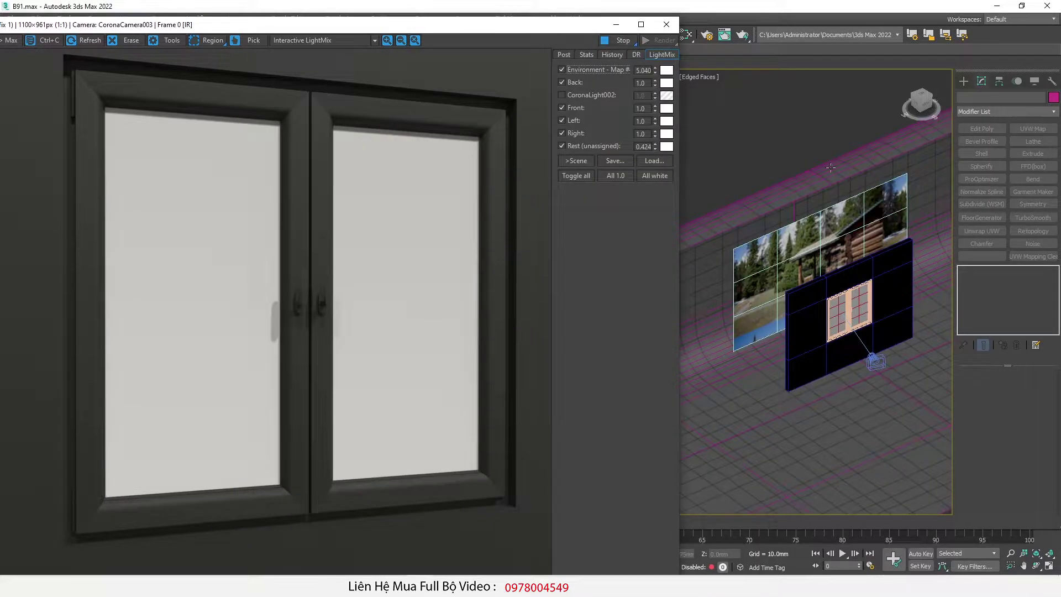
- Hide the window's glass plane to check what lies behind it, unhide everything and reselect the glass
{"action": "left_click", "coordinate": [864, 293]}
{"action": "scroll", "coordinate": [835, 325], "scroll_direction": "up", "scroll_amount": 5}
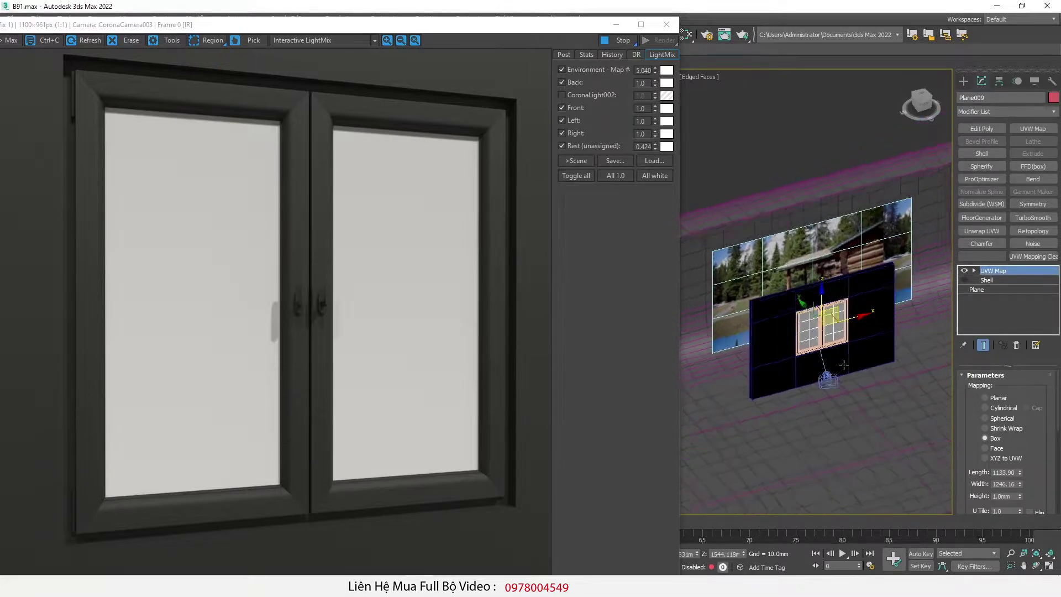
{"action": "right_click", "coordinate": [857, 302]}
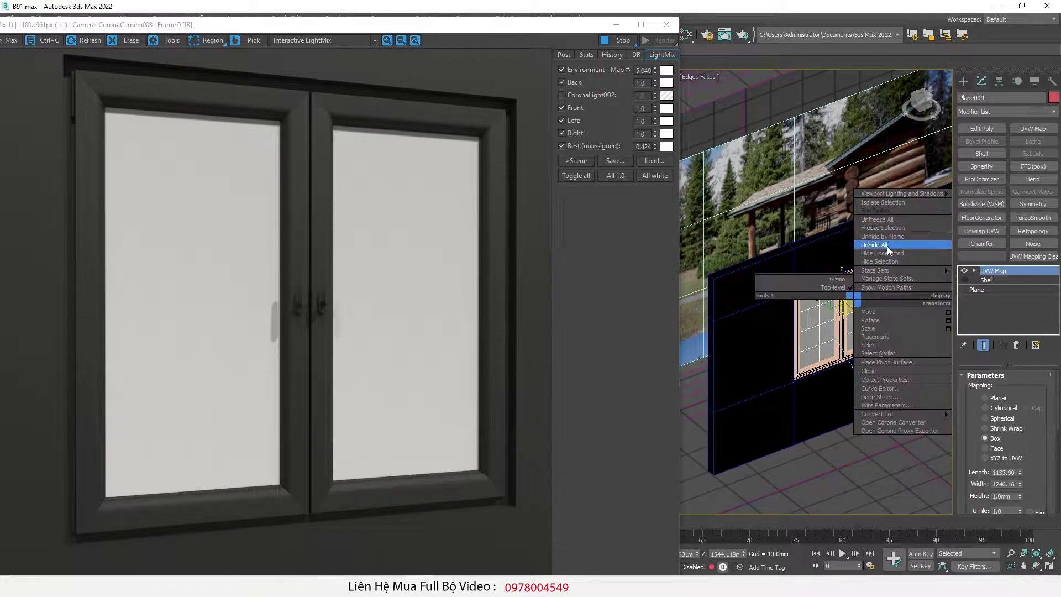
{"action": "left_click", "coordinate": [884, 262]}
{"action": "scroll", "coordinate": [798, 209], "scroll_direction": "up", "scroll_amount": 1}
{"action": "middle_click_drag", "start_coordinate": [799, 209], "coordinate": [834, 260], "text": "alt"}
{"action": "middle_click_drag", "start_coordinate": [835, 259], "coordinate": [826, 239]}
{"action": "right_click", "coordinate": [892, 304]}
{"action": "left_click", "coordinate": [919, 260]}
{"action": "left_click", "coordinate": [872, 268]}
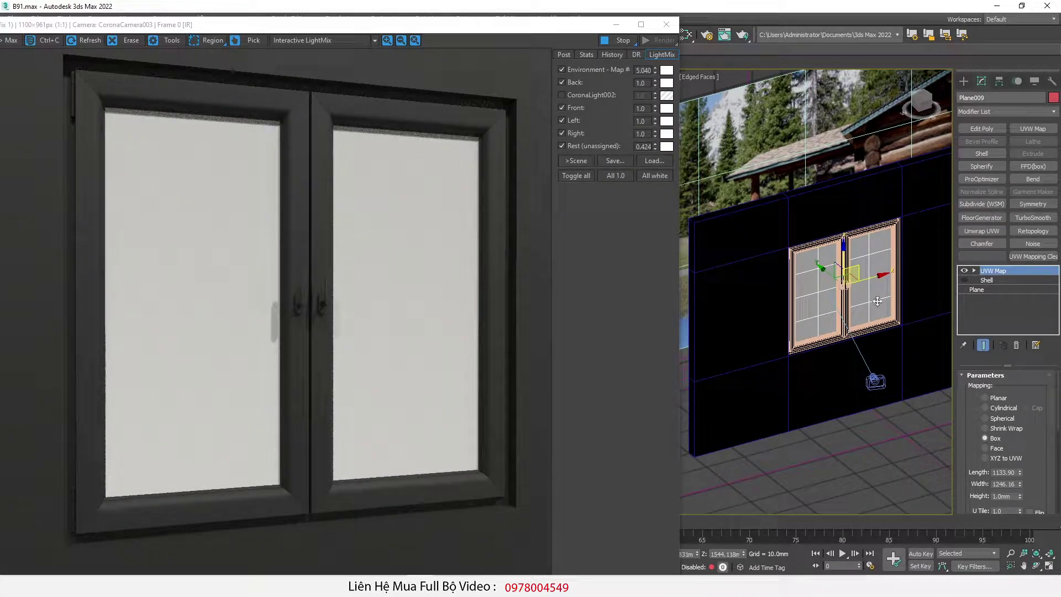
{"action": "key", "text": "alt+Tab"}
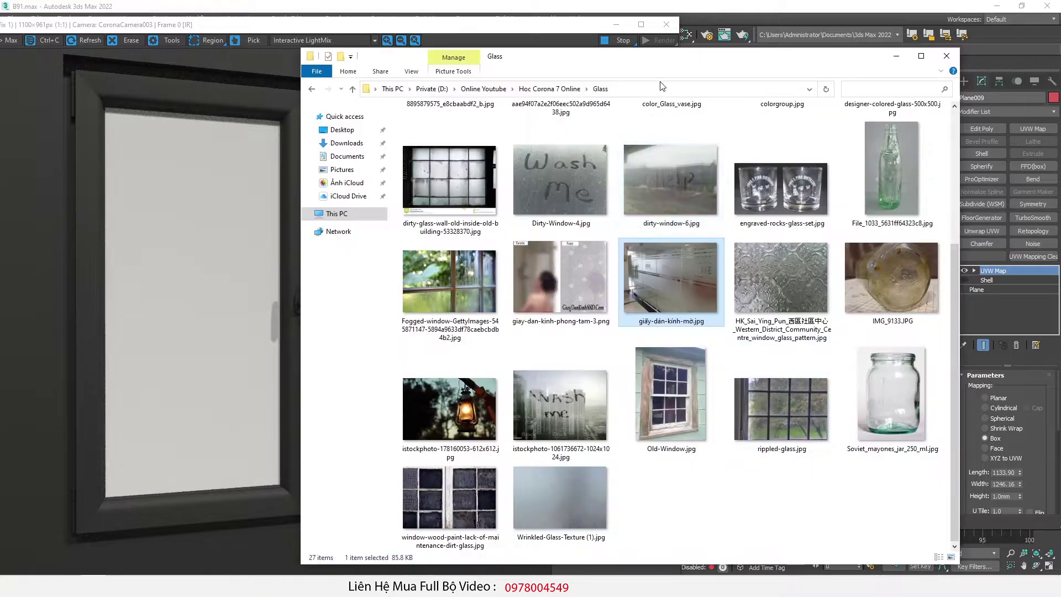
{"action": "double_click", "coordinate": [793, 408]}
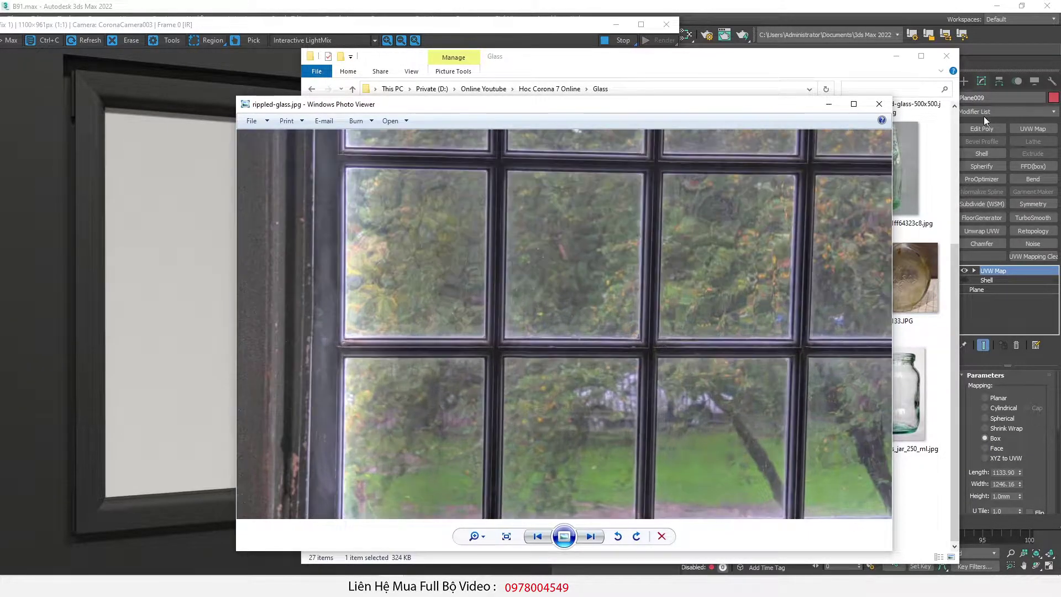
{"action": "left_click", "coordinate": [879, 104]}
{"action": "scroll", "coordinate": [814, 362], "scroll_direction": "up", "scroll_amount": 5}
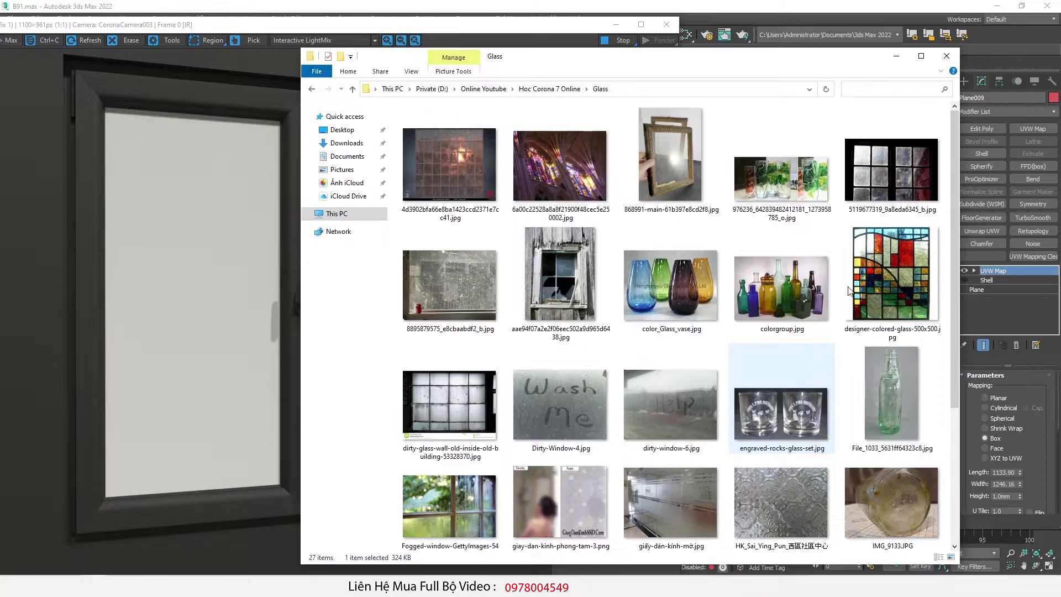
{"action": "double_click", "coordinate": [876, 160]}
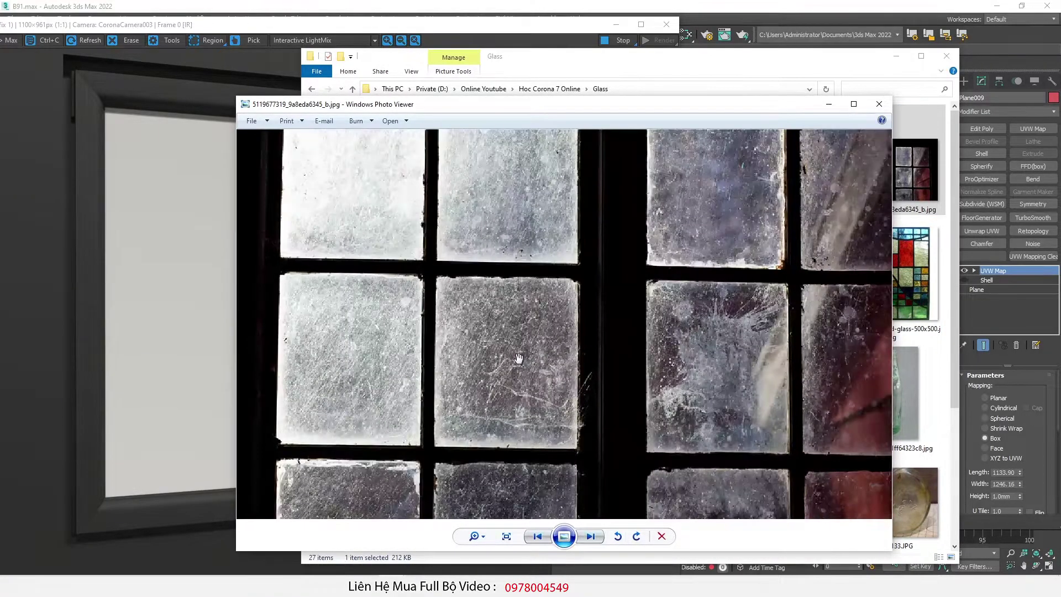
{"action": "scroll", "coordinate": [663, 371], "scroll_direction": "down", "scroll_amount": 3}
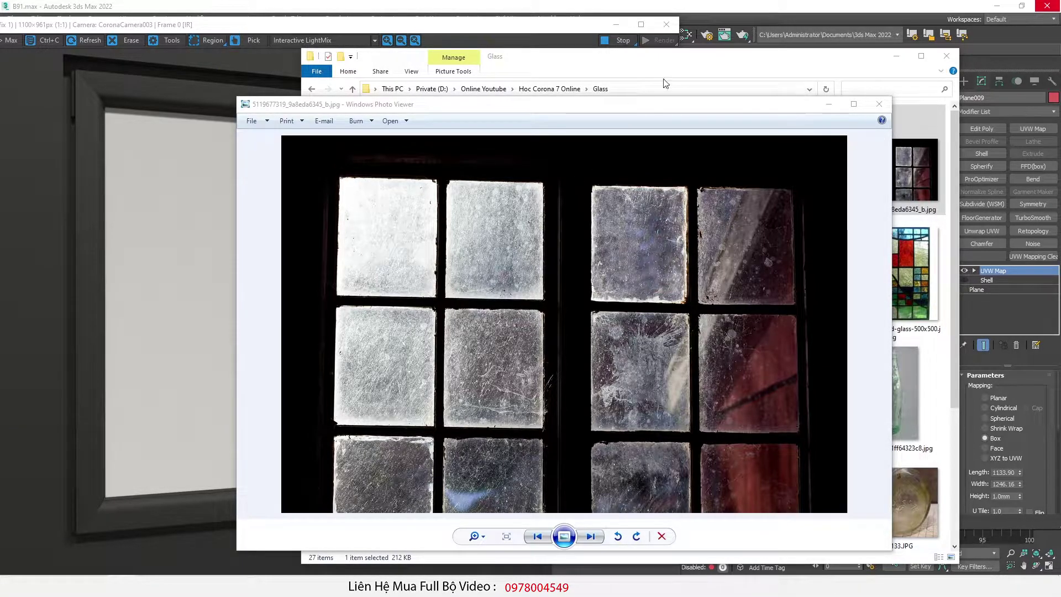
{"action": "left_click", "coordinate": [707, 4]}
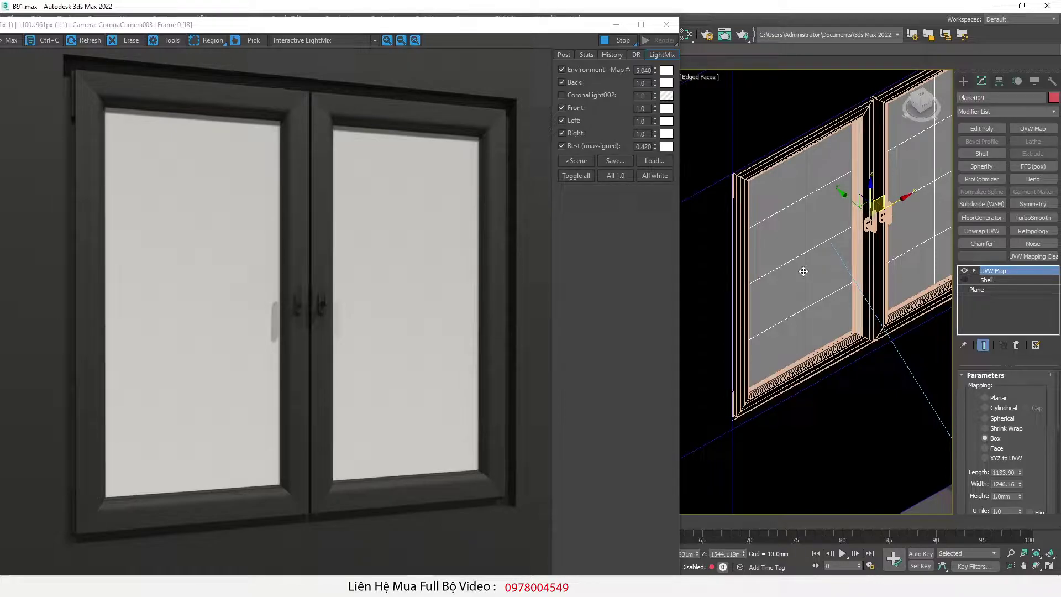
- Add a CoronaBitmap map in the Slate Material Editor and load 7f62b04be927.jpg from the B91 folder into it
{"action": "key", "text": "m"}
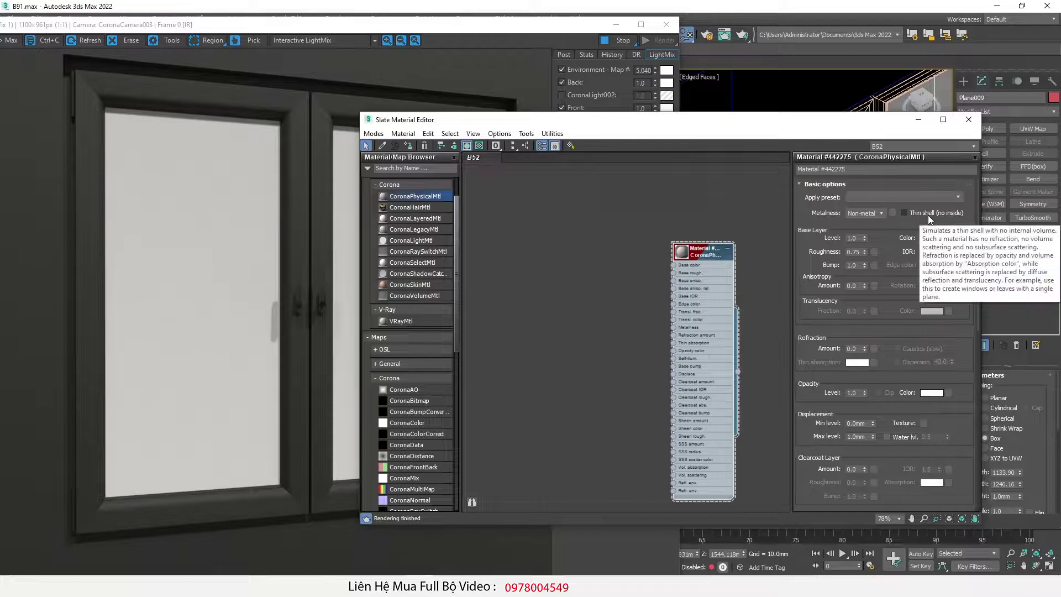
{"action": "left_click_drag", "start_coordinate": [823, 124], "coordinate": [794, 158]}
{"action": "left_click_drag", "start_coordinate": [370, 436], "coordinate": [532, 315]}
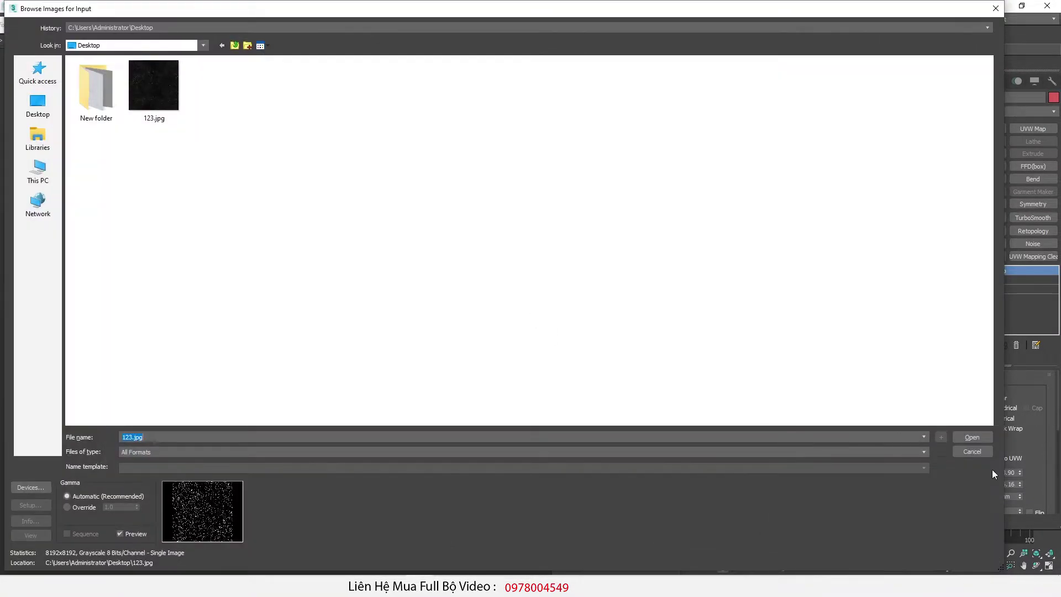
{"action": "key", "text": "Escape"}
{"action": "mouse_move", "coordinate": [93, 586]}
{"action": "left_click", "coordinate": [191, 559]}
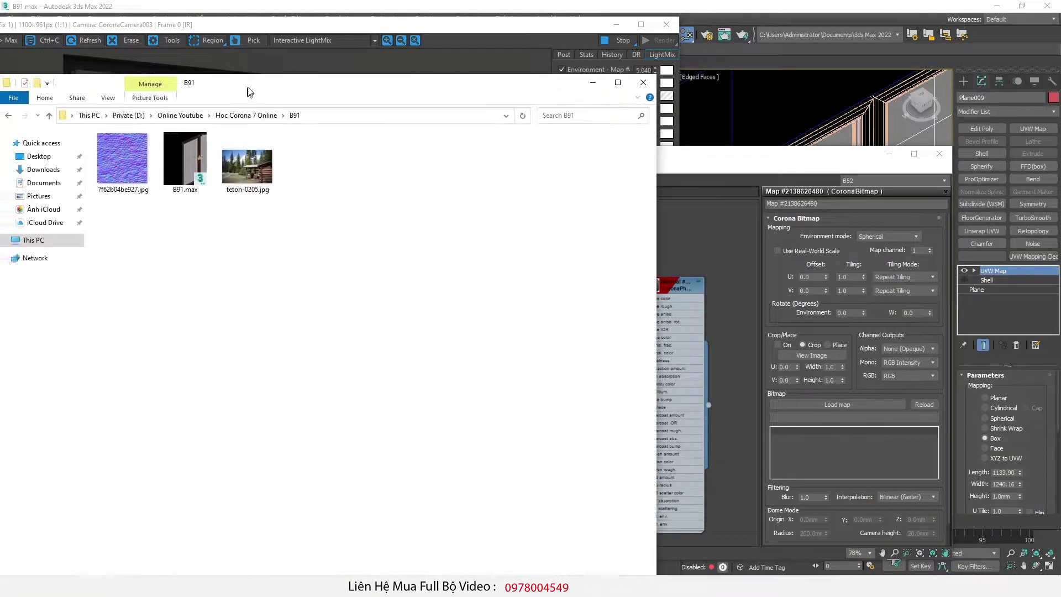
{"action": "left_click_drag", "start_coordinate": [247, 88], "coordinate": [218, 70]}
{"action": "left_click_drag", "start_coordinate": [79, 143], "coordinate": [863, 406]}
{"action": "left_click", "coordinate": [702, 247]}
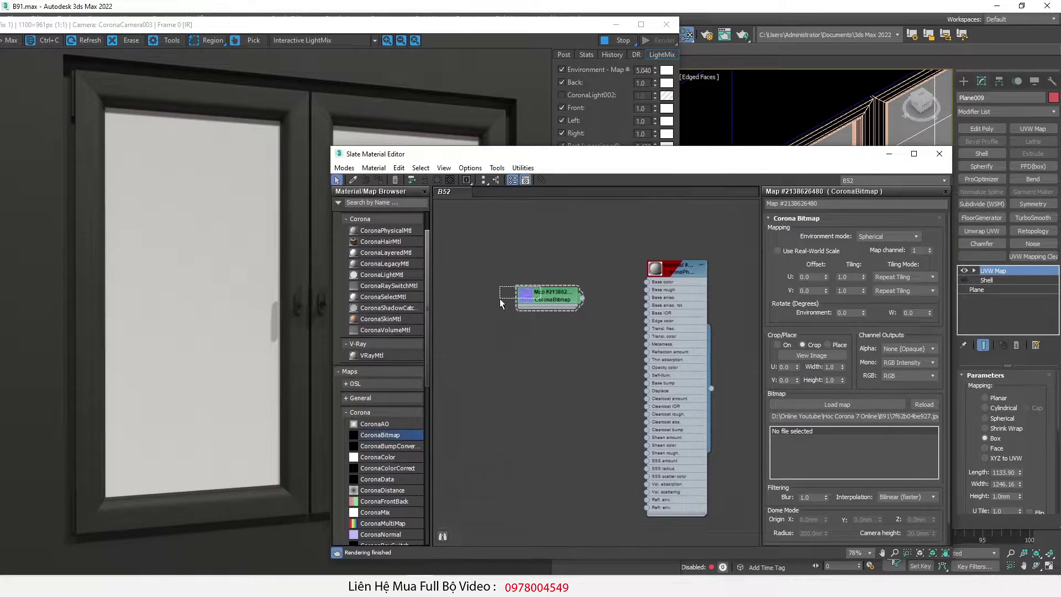
- Connect the bitmap through a CoronaNormal map to the glass material's Base bump and enable adding gamma to the input
{"action": "left_click_drag", "start_coordinate": [572, 319], "coordinate": [662, 408]}
{"action": "scroll", "coordinate": [531, 337], "scroll_direction": "up", "scroll_amount": 1}
{"action": "scroll", "coordinate": [594, 334], "scroll_direction": "up", "scroll_amount": 2}
{"action": "scroll", "coordinate": [662, 408], "scroll_direction": "down", "scroll_amount": 3}
{"action": "middle_click_drag", "start_coordinate": [579, 381], "coordinate": [592, 359]}
{"action": "scroll", "coordinate": [496, 339], "scroll_direction": "up", "scroll_amount": 1}
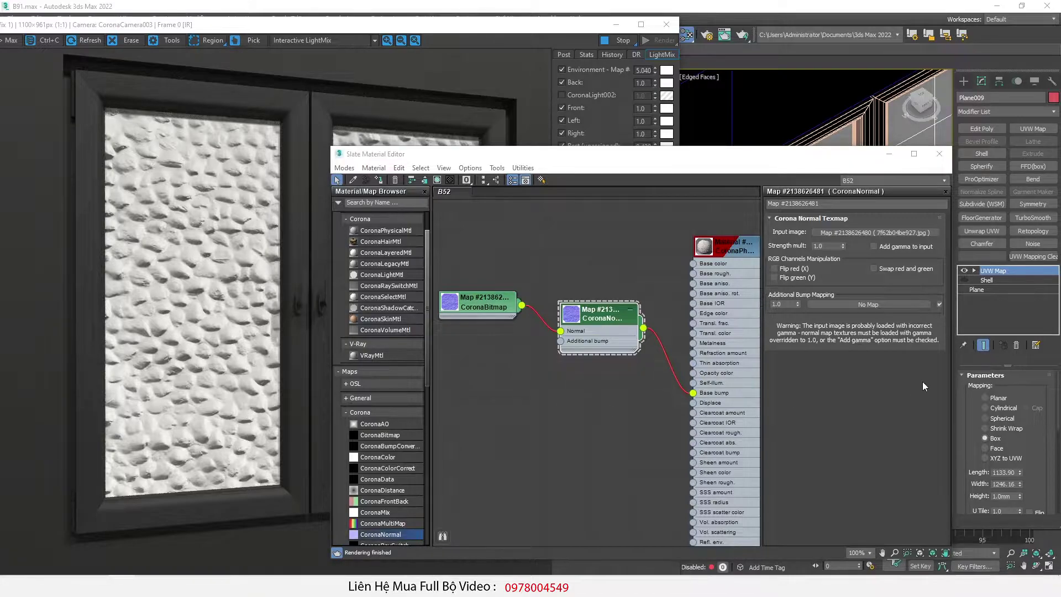
{"action": "left_click", "coordinate": [874, 247]}
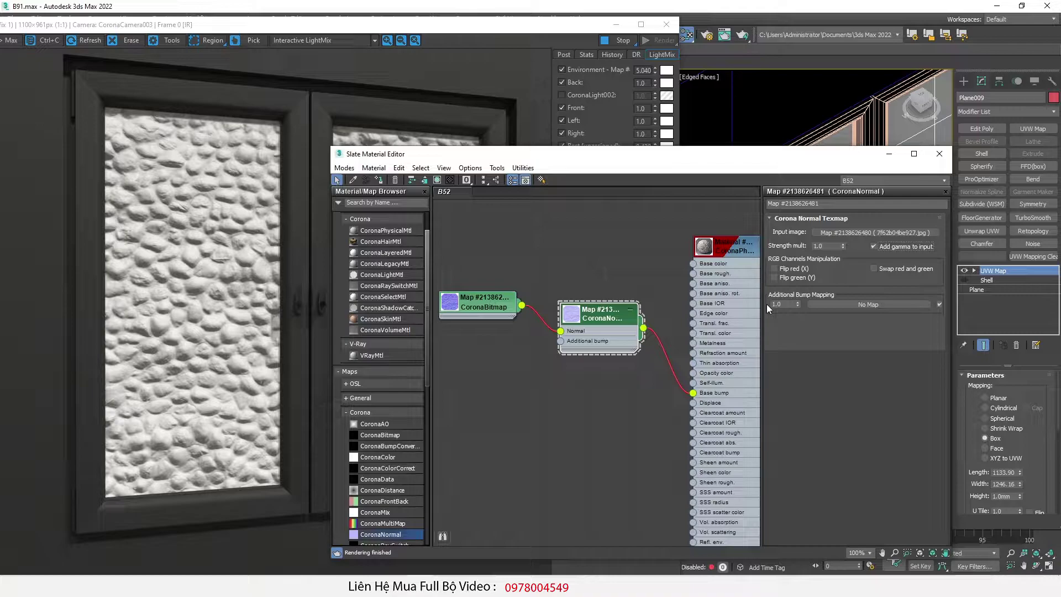
- Set the glass material's base roughness to 0.0 and its refraction amount to 1.0
{"action": "left_click", "coordinate": [724, 249]}
{"action": "double_click", "coordinate": [723, 250]}
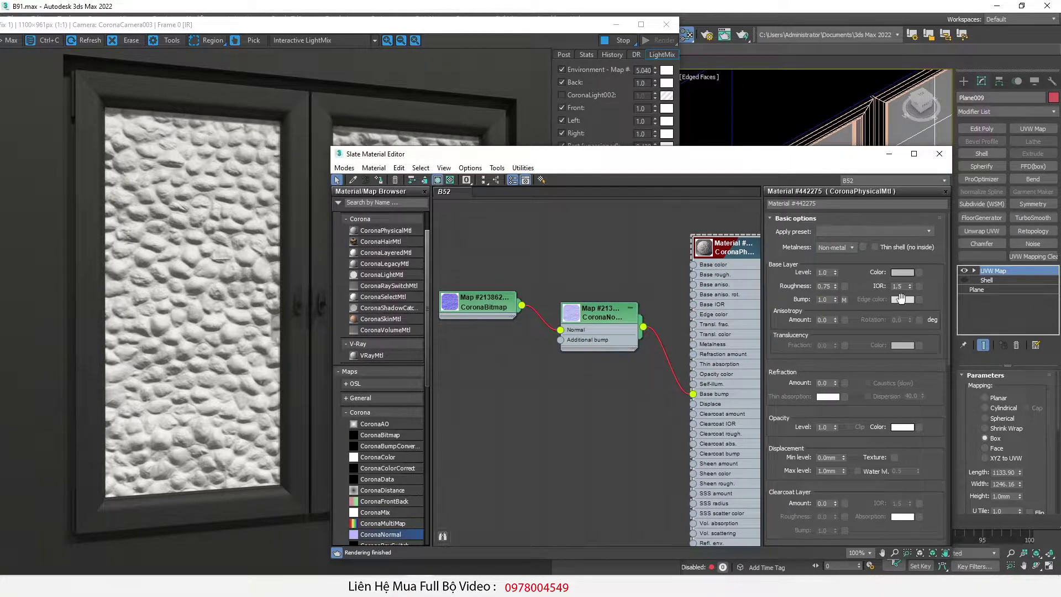
{"action": "right_click", "coordinate": [836, 286]}
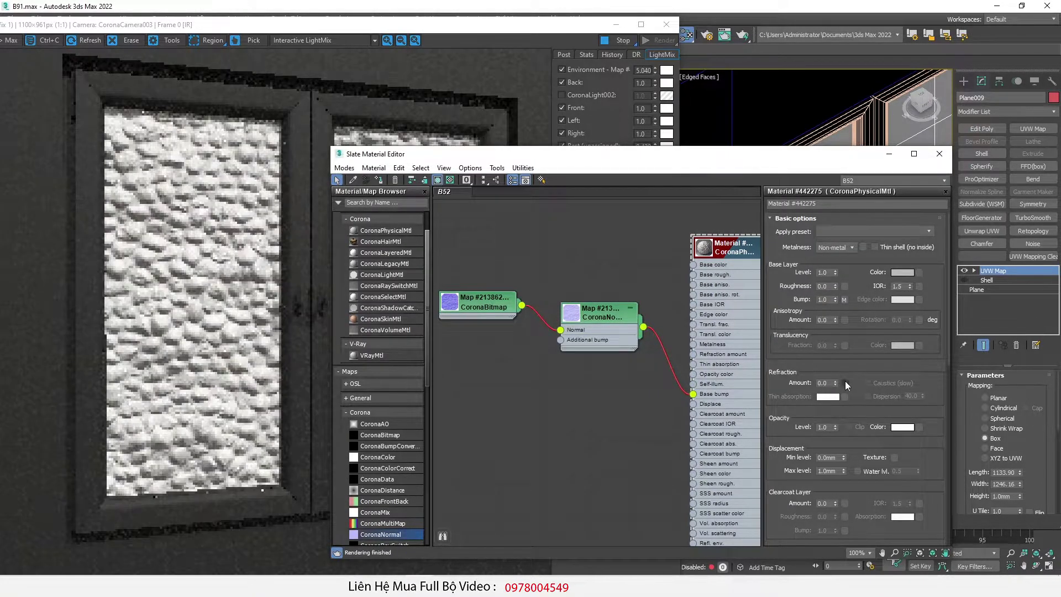
{"action": "left_click_drag", "start_coordinate": [836, 382], "coordinate": [835, 321]}
- Set the glass material's base bump strength to -0.4
{"action": "double_click", "coordinate": [589, 317]}
{"action": "left_click", "coordinate": [732, 253]}
{"action": "double_click", "coordinate": [732, 253]}
{"action": "left_click_drag", "start_coordinate": [834, 300], "coordinate": [837, 380]}
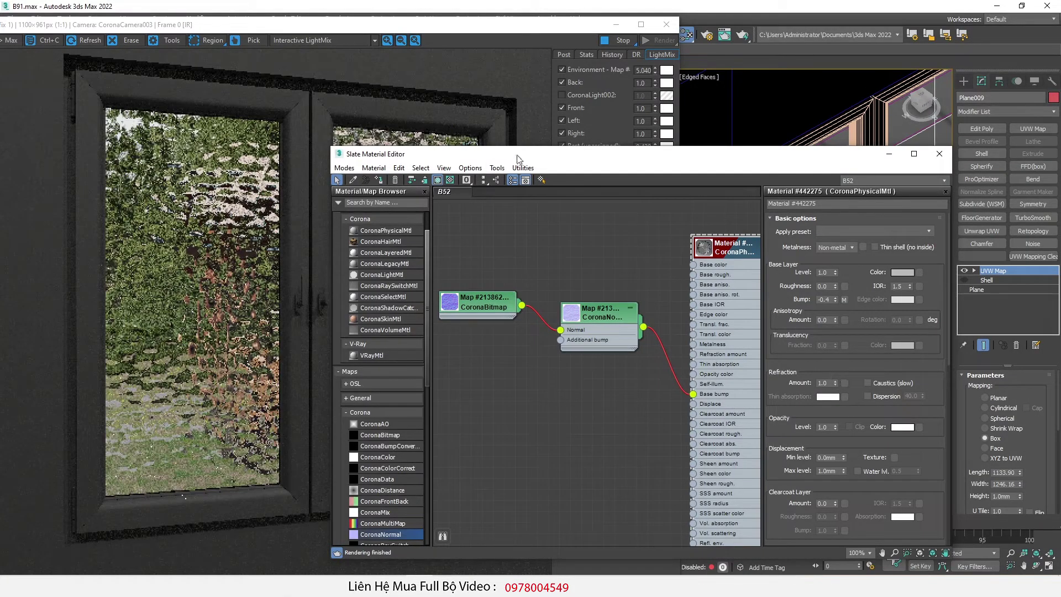
- Uncover the frame buffer and store the current patterned-glass render in its history
{"action": "left_click_drag", "start_coordinate": [519, 158], "coordinate": [534, 315]}
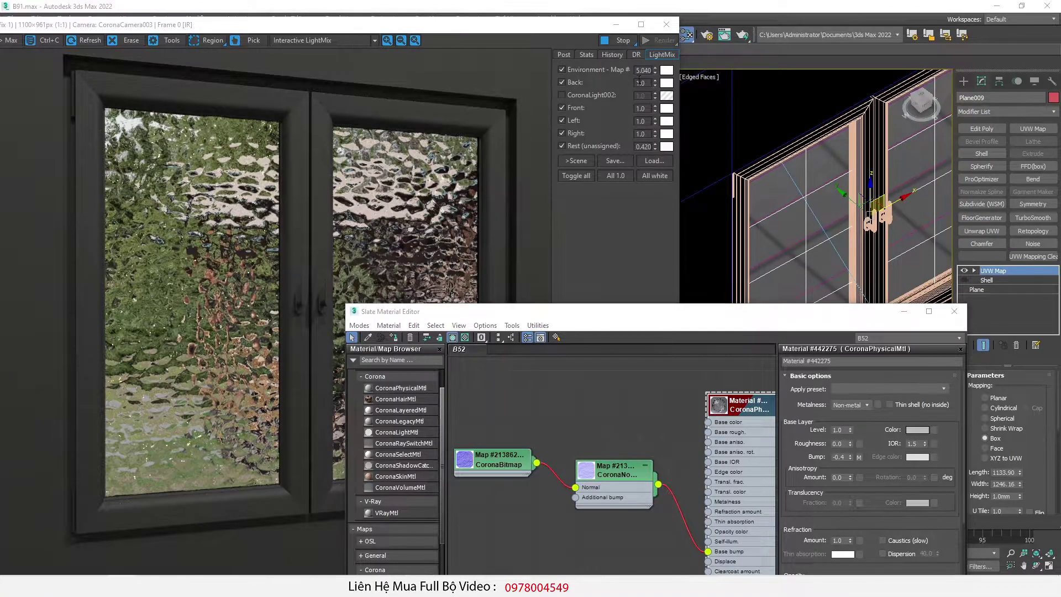
{"action": "left_click", "coordinate": [613, 53]}
{"action": "left_click", "coordinate": [602, 71]}
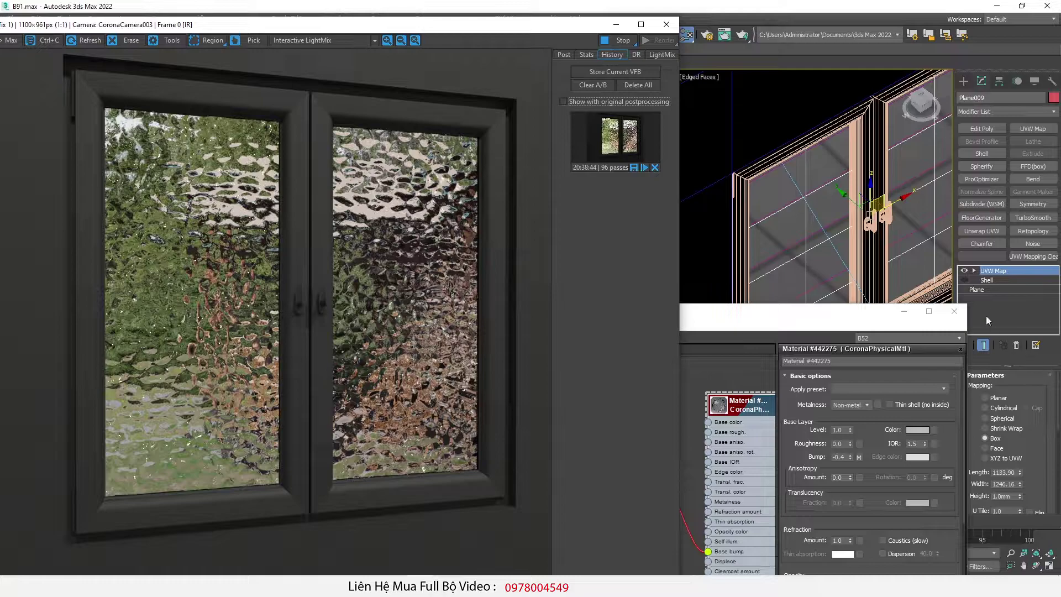
- Turn on the glass plane's Shell modifier, select it in the stack and inspect the rendered glass up close
{"action": "left_click", "coordinate": [965, 279]}
{"action": "left_click", "coordinate": [990, 280]}
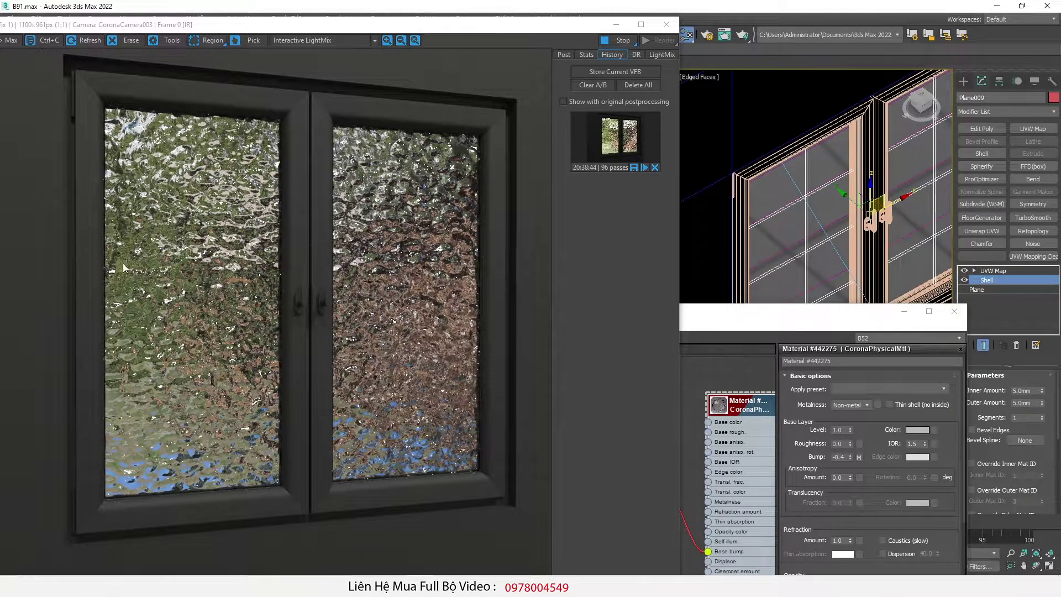
{"action": "scroll", "coordinate": [112, 271], "scroll_direction": "up", "scroll_amount": 1}
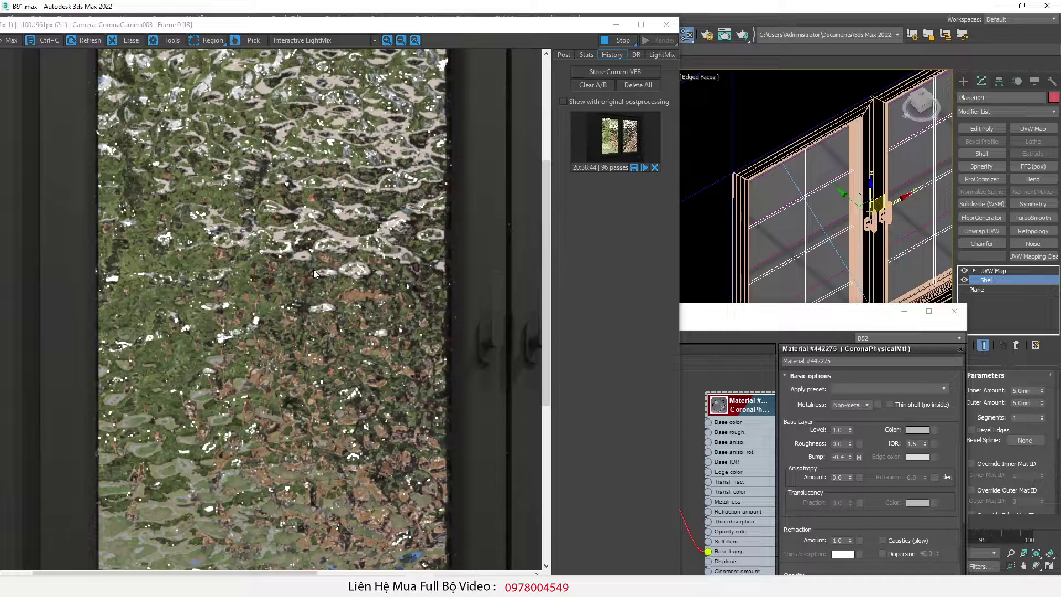
{"action": "scroll", "coordinate": [313, 270], "scroll_direction": "down", "scroll_amount": 1}
{"action": "scroll", "coordinate": [254, 318], "scroll_direction": "up", "scroll_amount": 1}
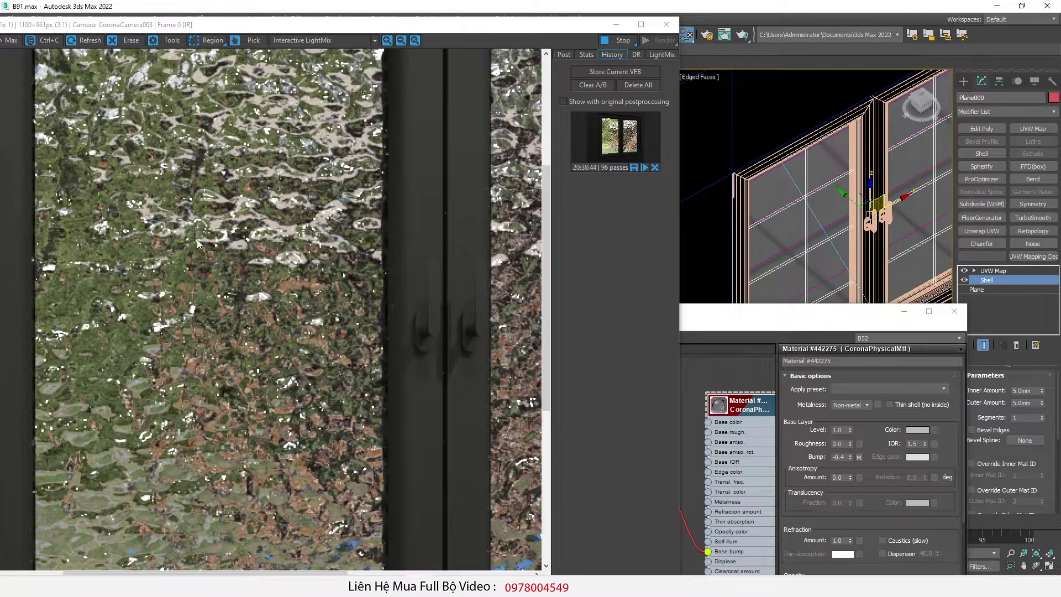
{"action": "middle_click_drag", "start_coordinate": [197, 240], "coordinate": [181, 276]}
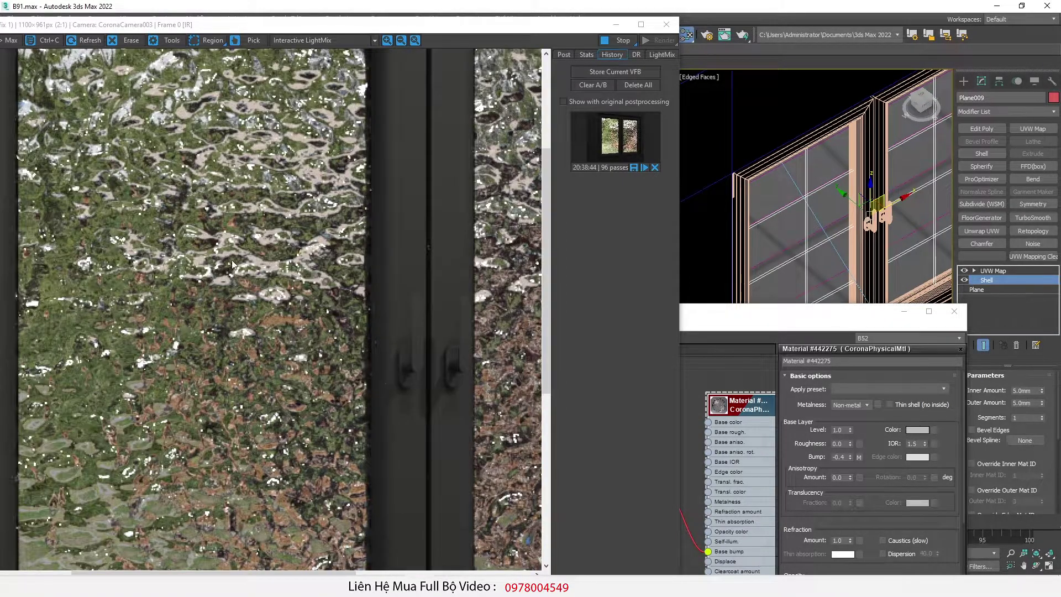
- Compare the Shell-thickness render with the stored history render using the A/B divider, inspecting the patterned glass up close
{"action": "scroll", "coordinate": [235, 243], "scroll_direction": "down", "scroll_amount": 1}
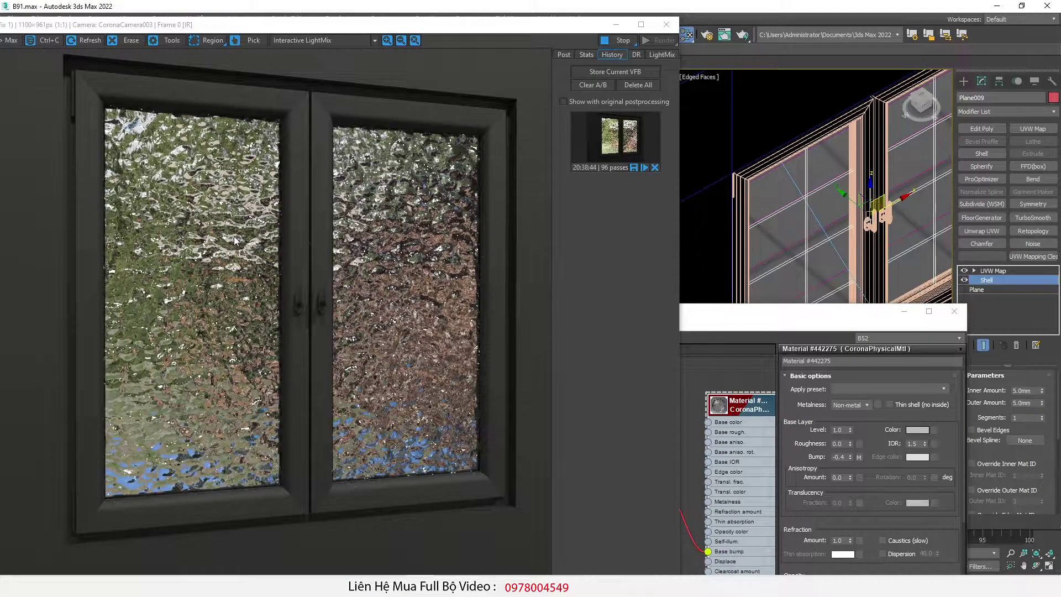
{"action": "scroll", "coordinate": [155, 258], "scroll_direction": "up", "scroll_amount": 1}
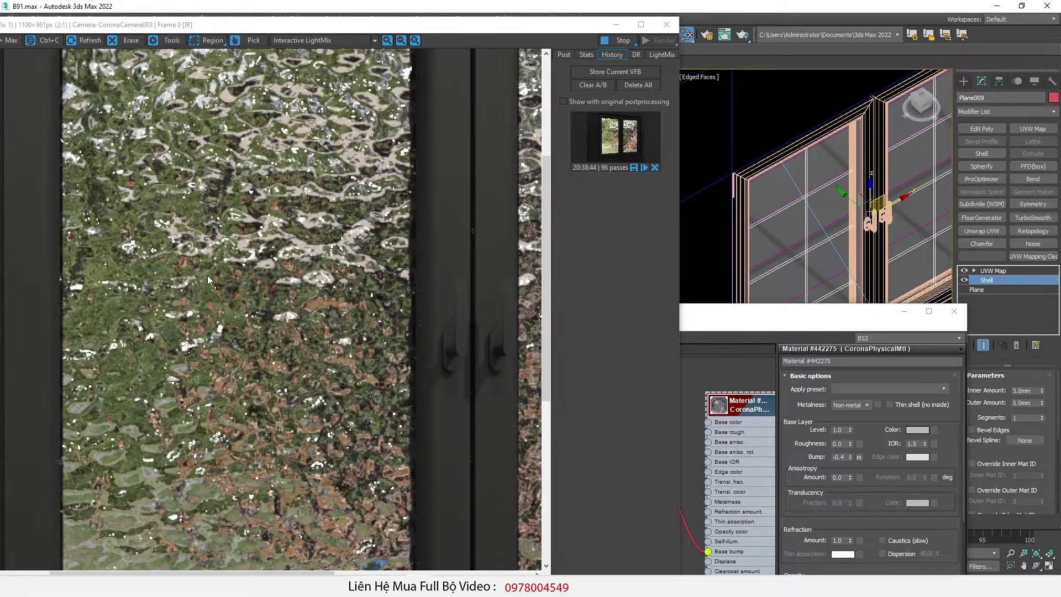
{"action": "scroll", "coordinate": [208, 282], "scroll_direction": "down", "scroll_amount": 1}
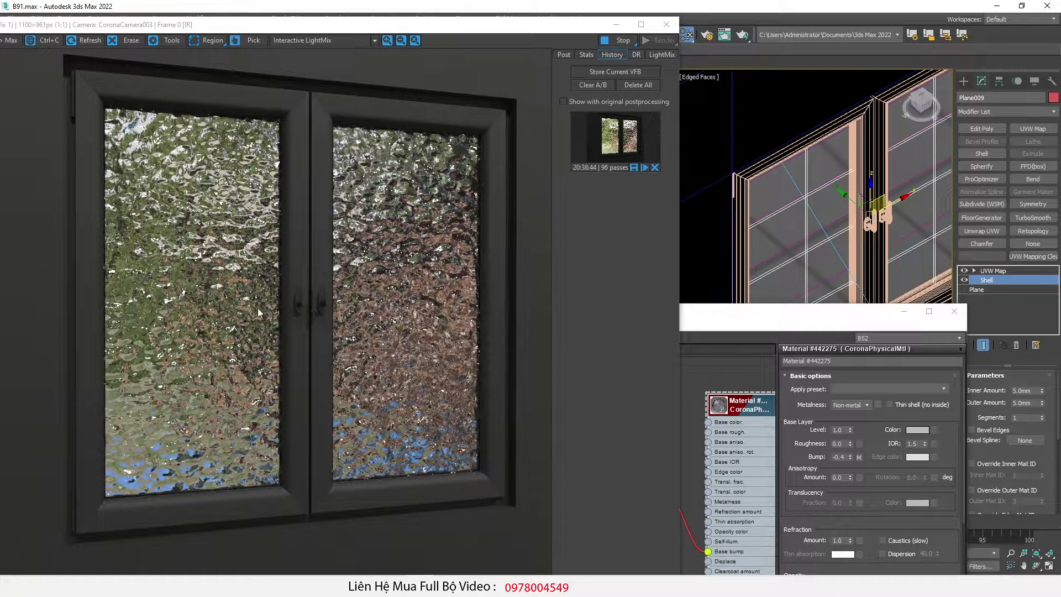
{"action": "left_click", "coordinate": [620, 135]}
{"action": "left_click", "coordinate": [620, 135]}
{"action": "left_click", "coordinate": [620, 135]}
{"action": "left_click", "coordinate": [511, 353]}
{"action": "left_click_drag", "start_coordinate": [511, 353], "coordinate": [461, 335]}
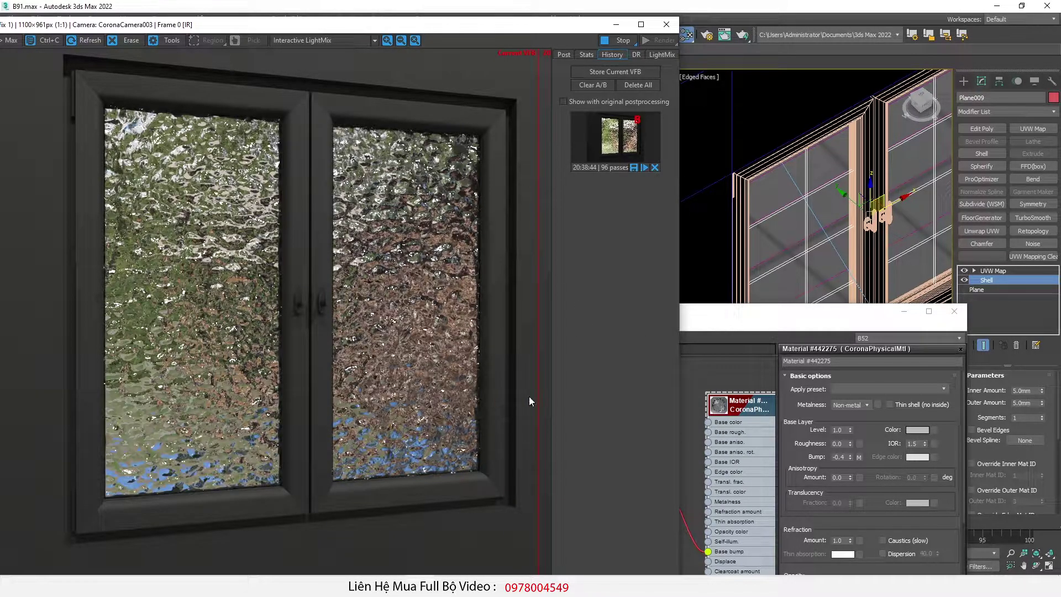
{"action": "left_click_drag", "start_coordinate": [539, 398], "coordinate": [74, 381]}
{"action": "scroll", "coordinate": [150, 264], "scroll_direction": "up", "scroll_amount": 1}
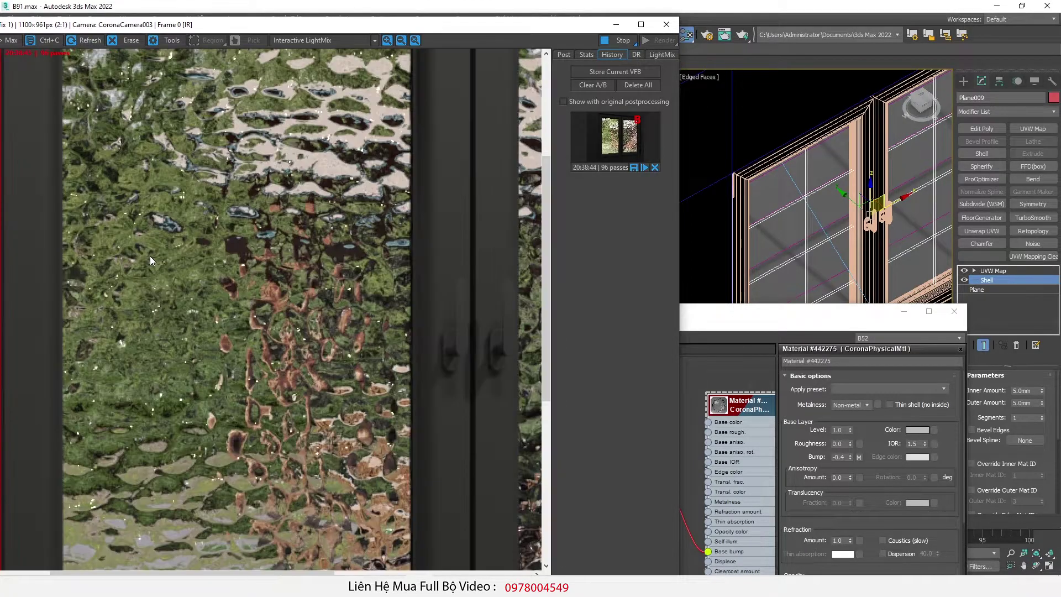
{"action": "scroll", "coordinate": [150, 256], "scroll_direction": "down", "scroll_amount": 1}
{"action": "left_click_drag", "start_coordinate": [79, 310], "coordinate": [211, 310]}
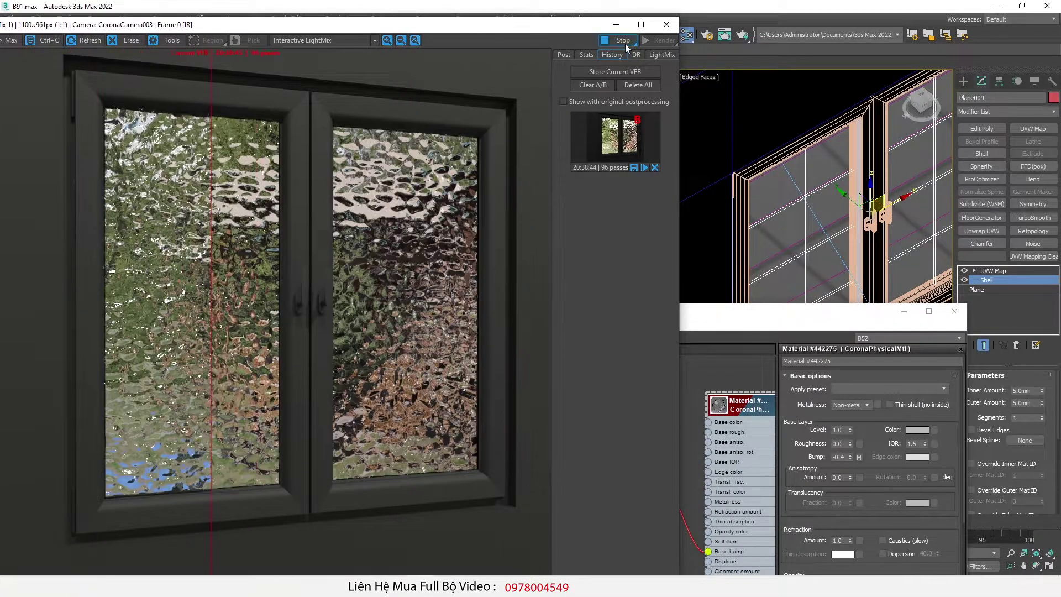
- Turn off the glass plane's Shell modifier and create a separate copy of the glass material without its bump map
{"action": "left_click", "coordinate": [966, 280]}
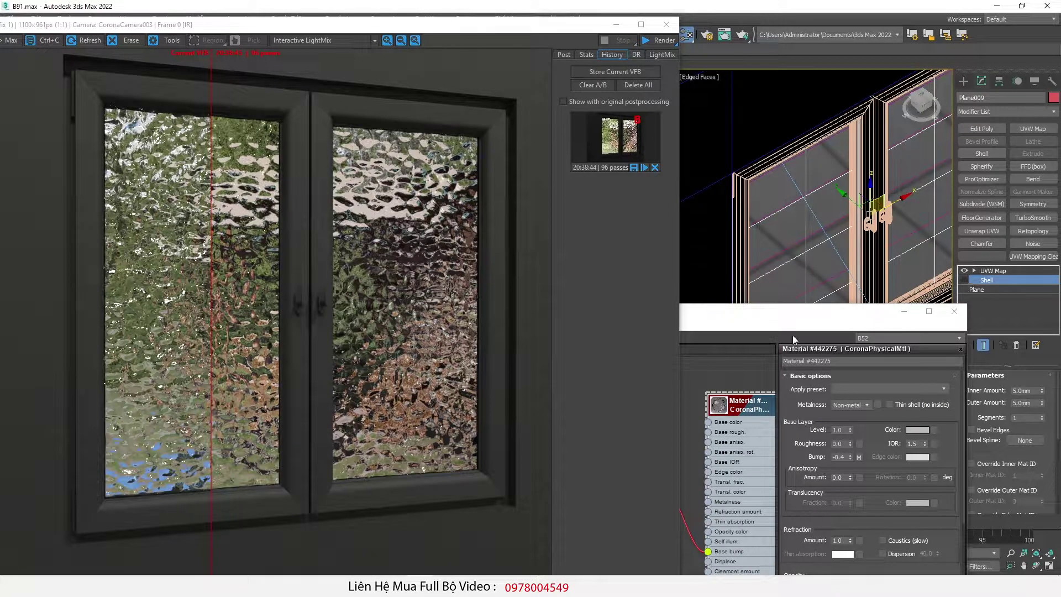
{"action": "key", "text": "m"}
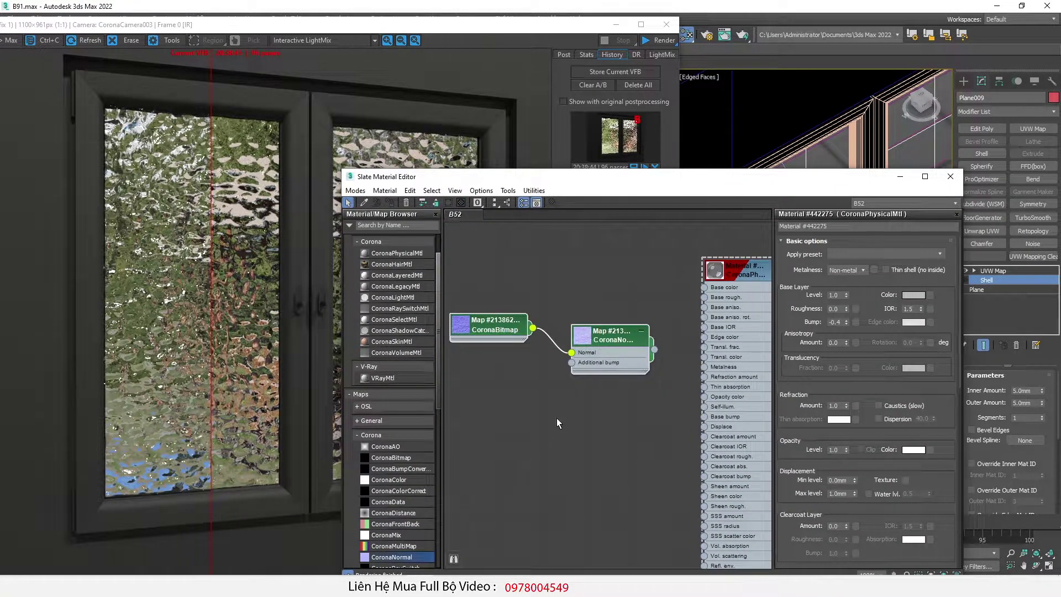
{"action": "scroll", "coordinate": [569, 410], "scroll_direction": "down", "scroll_amount": 2}
{"action": "middle_click_drag", "start_coordinate": [661, 352], "coordinate": [542, 389]}
{"action": "mouse_move", "coordinate": [516, 380]}
{"action": "left_mouse_down"}
{"action": "mouse_move", "coordinate": [681, 242]}
{"action": "mouse_move", "coordinate": [640, 357]}
{"action": "mouse_move", "coordinate": [694, 246]}
{"action": "left_mouse_up"}
{"action": "double_click", "coordinate": [694, 247]}
{"action": "middle_click_drag", "start_coordinate": [635, 288], "coordinate": [608, 406]}
{"action": "scroll", "coordinate": [608, 406], "scroll_direction": "up", "scroll_amount": 1}
- Restart the interactive render and move the Slate Material Editor away from the frame buffer with the copied material in view
{"action": "left_click", "coordinate": [656, 42]}
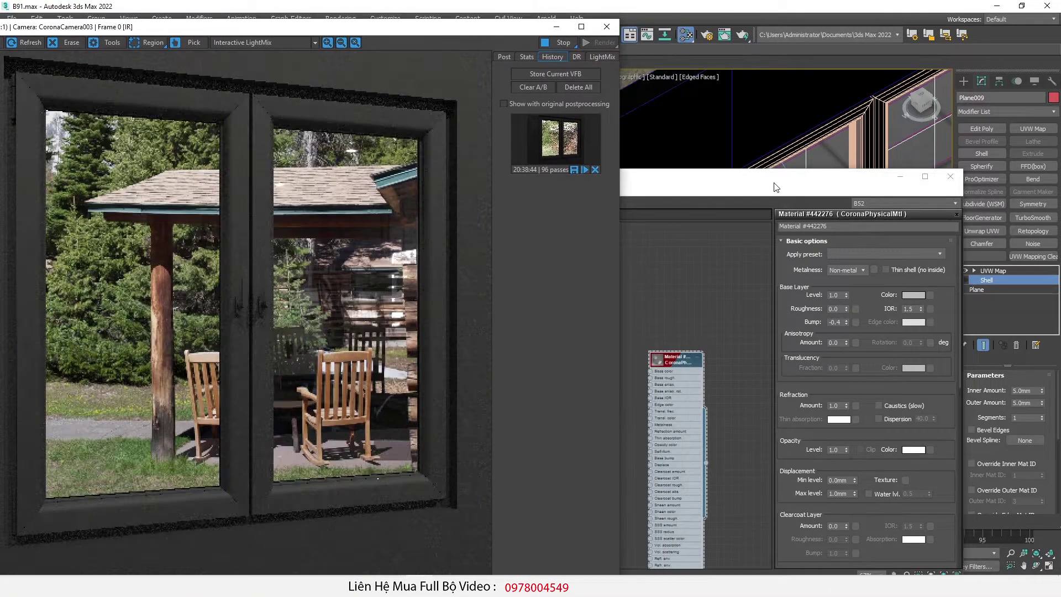
{"action": "left_click", "coordinate": [718, 183]}
{"action": "left_click_drag", "start_coordinate": [718, 184], "coordinate": [781, 127]}
{"action": "scroll", "coordinate": [692, 279], "scroll_direction": "up", "scroll_amount": 3}
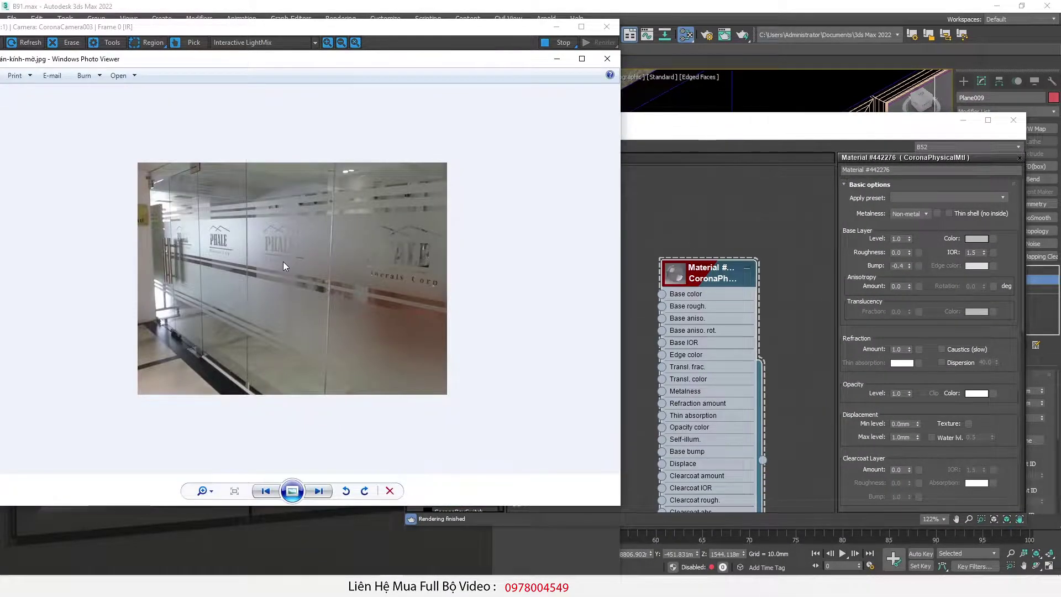
- Switch to Windows Photo Viewer and examine the frosted film, logos and clear stripes in the office glass reference photo
{"action": "scroll", "coordinate": [283, 263], "scroll_direction": "up", "scroll_amount": 3}
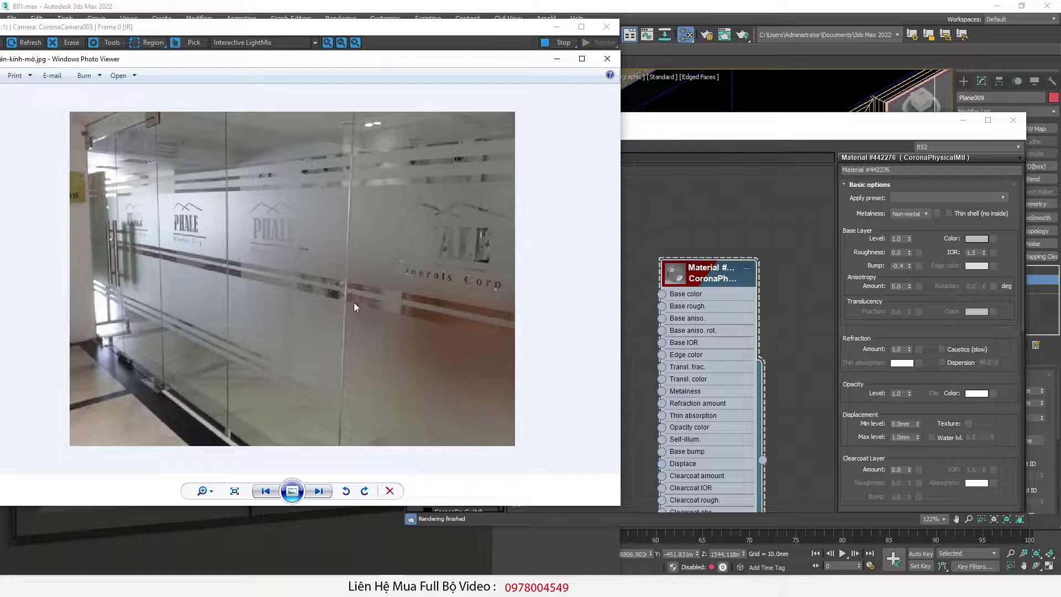
{"action": "scroll", "coordinate": [333, 375], "scroll_direction": "up", "scroll_amount": 2}
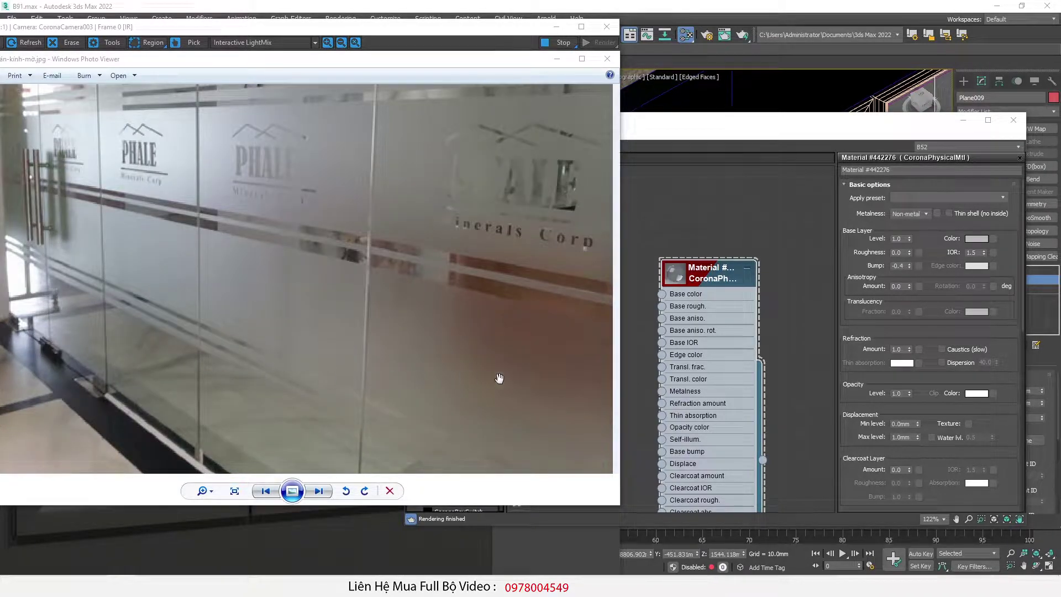
{"action": "scroll", "coordinate": [522, 393], "scroll_direction": "down", "scroll_amount": 2}
{"action": "scroll", "coordinate": [476, 392], "scroll_direction": "up", "scroll_amount": 2}
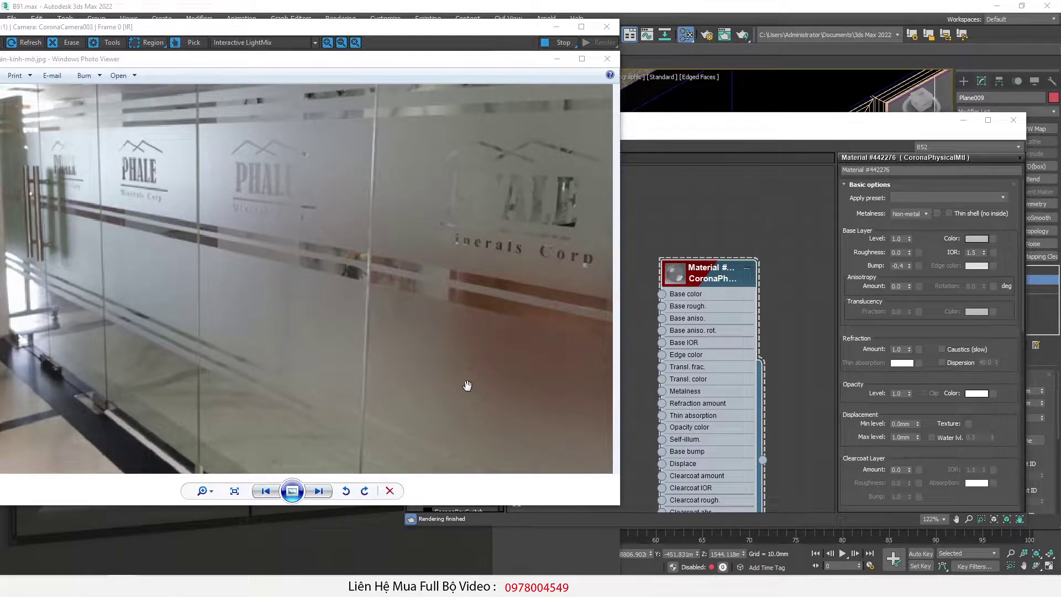
{"action": "scroll", "coordinate": [468, 385], "scroll_direction": "down", "scroll_amount": 3}
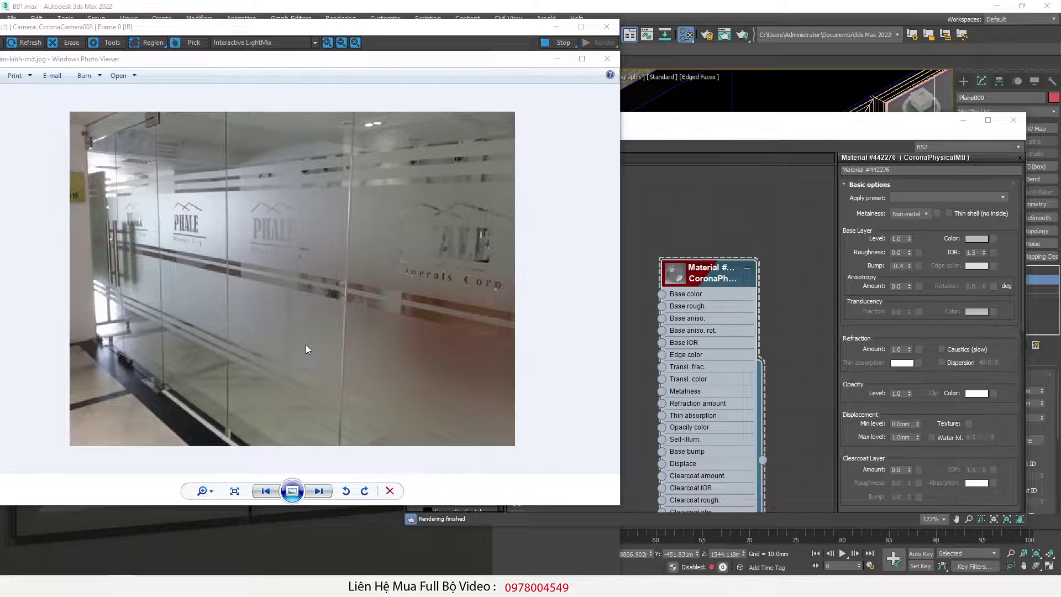
{"action": "scroll", "coordinate": [306, 348], "scroll_direction": "up", "scroll_amount": 2}
{"action": "scroll", "coordinate": [310, 343], "scroll_direction": "down", "scroll_amount": 2}
{"action": "scroll", "coordinate": [300, 356], "scroll_direction": "up", "scroll_amount": 2}
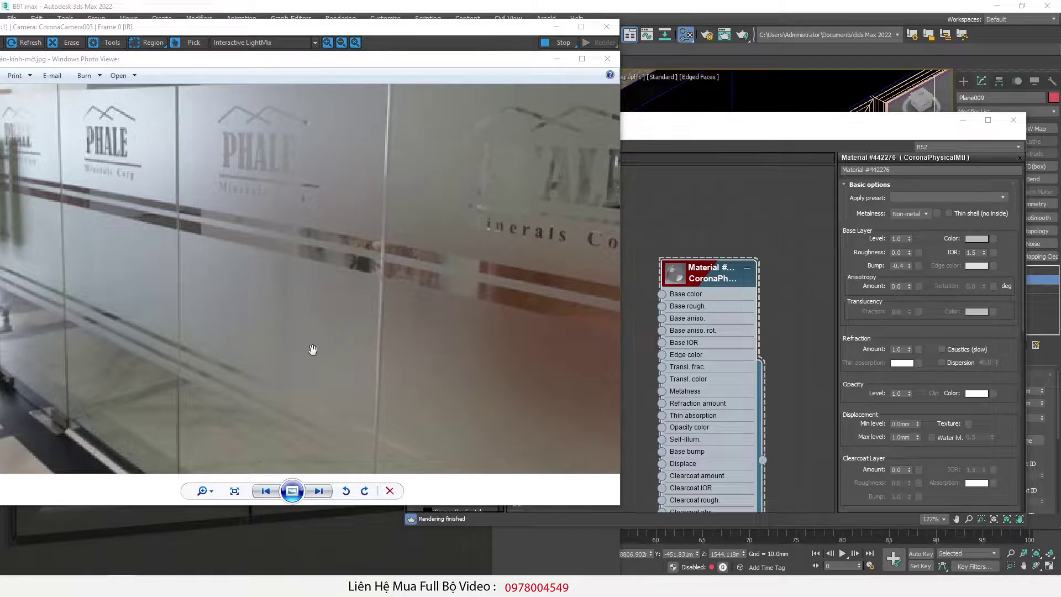
{"action": "scroll", "coordinate": [312, 350], "scroll_direction": "down", "scroll_amount": 2}
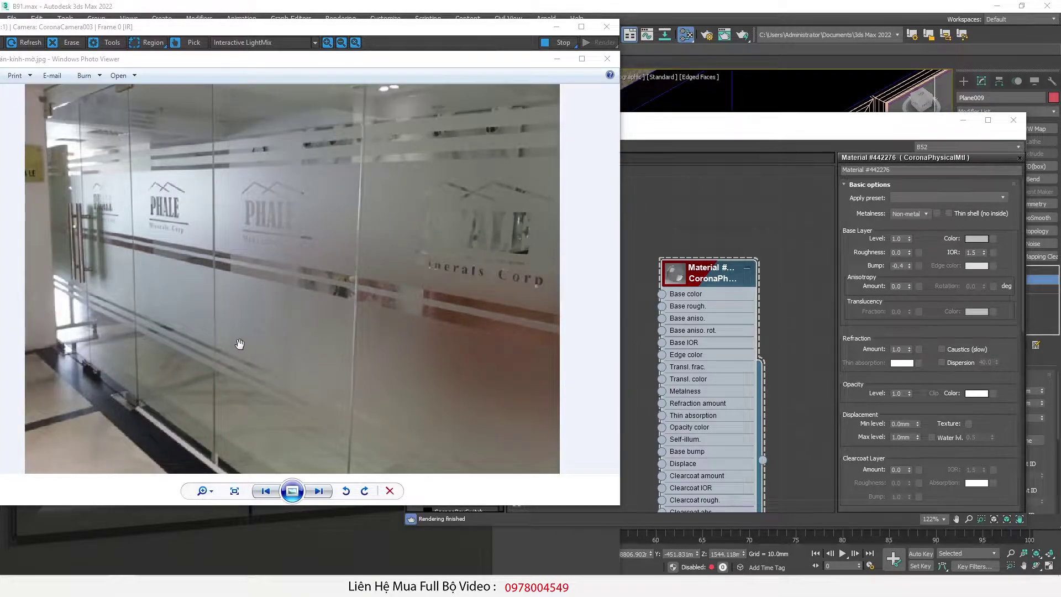
{"action": "scroll", "coordinate": [240, 343], "scroll_direction": "up", "scroll_amount": 3}
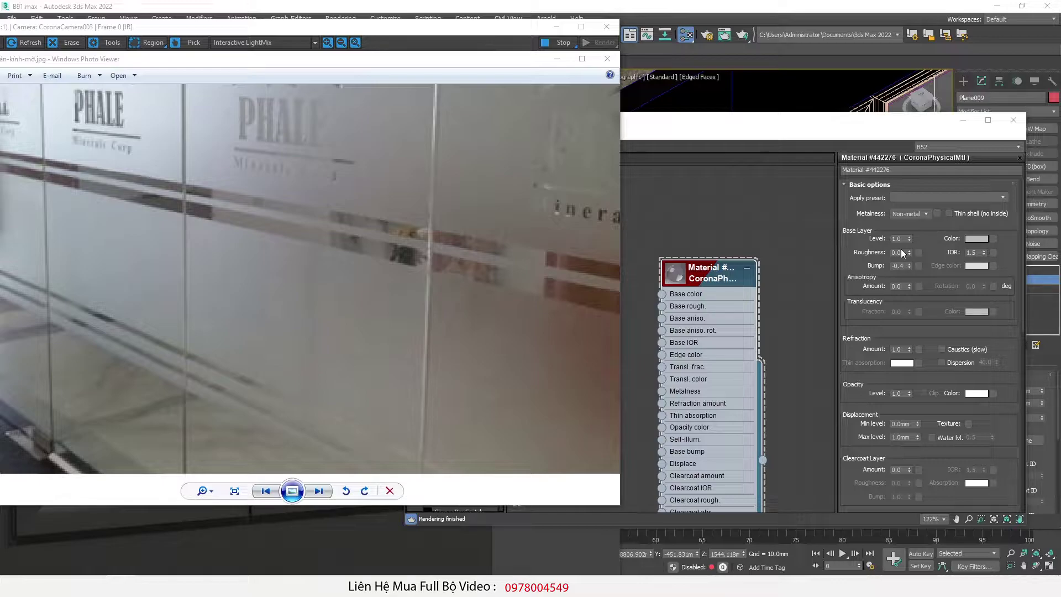
{"action": "left_click", "coordinate": [557, 59]}
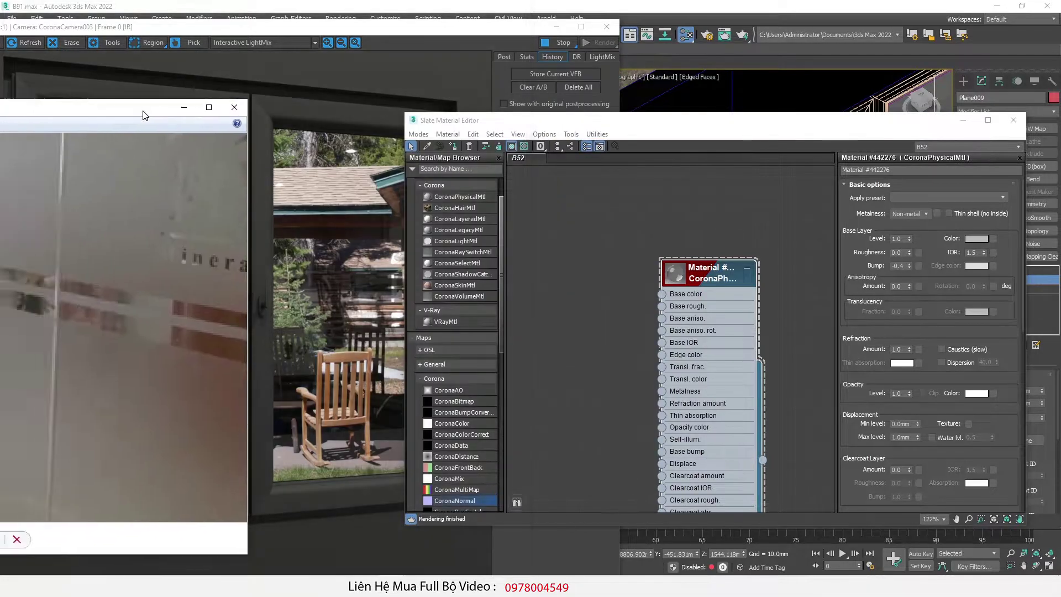
- Set the copied glass material's base roughness to 0.31 and assign it to the selected glass plane
{"action": "left_click_drag", "start_coordinate": [909, 254], "coordinate": [908, 228]}
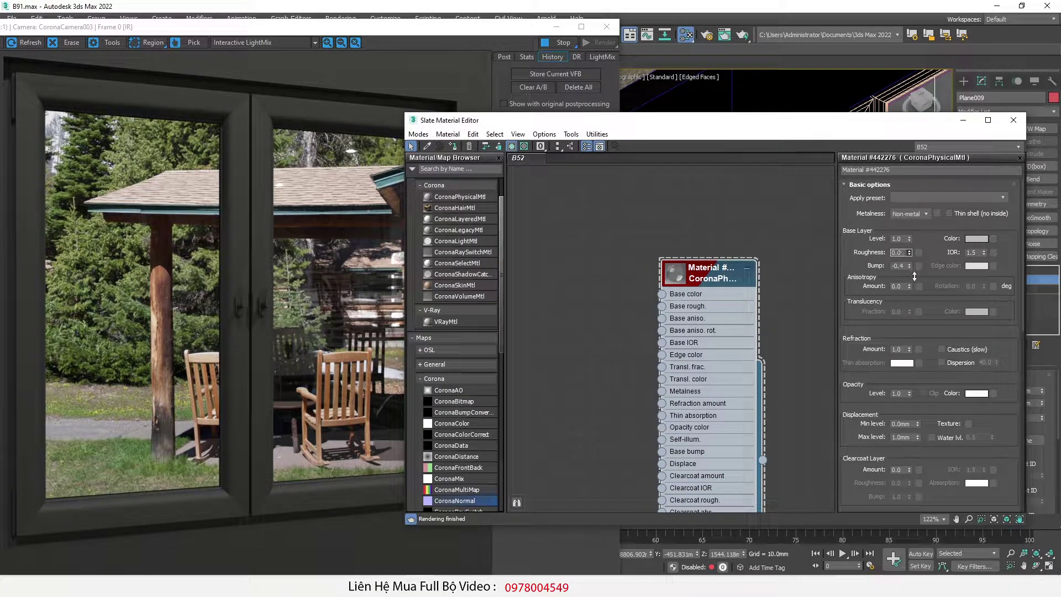
{"action": "right_click", "coordinate": [695, 270]}
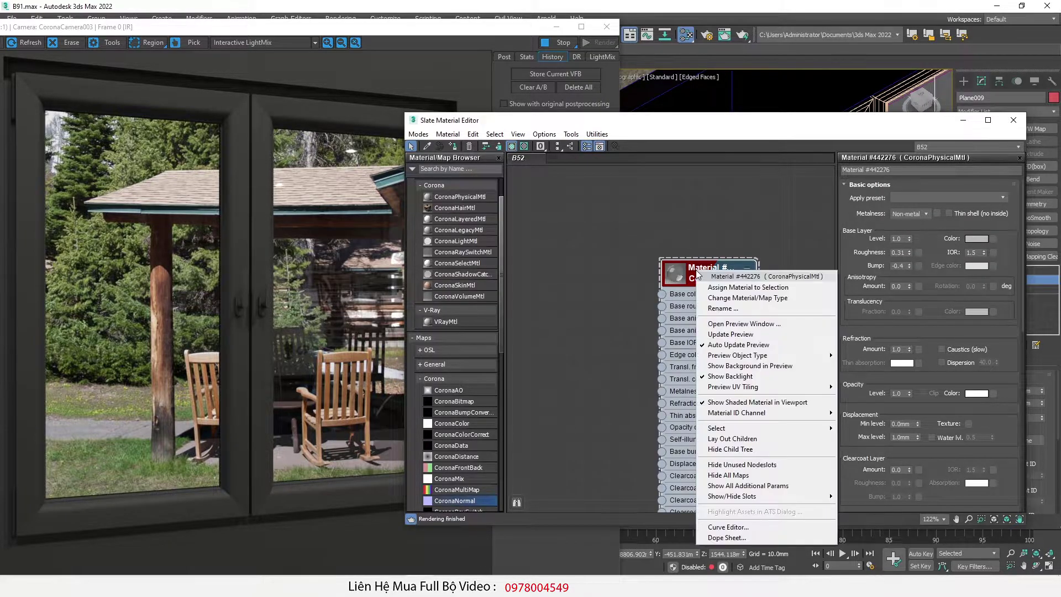
{"action": "left_click", "coordinate": [756, 287]}
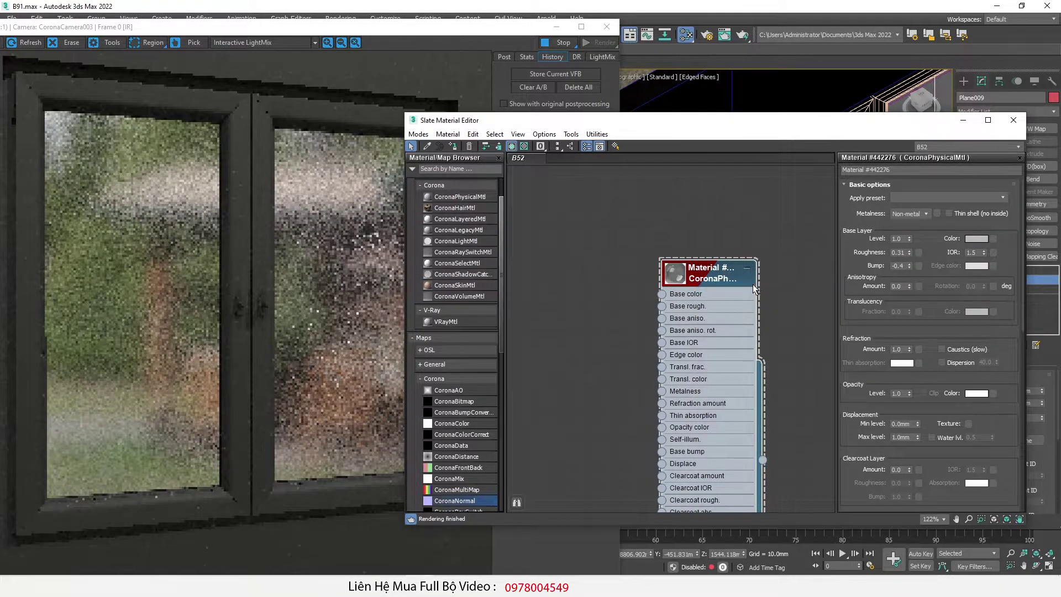
- Lower the frosted material's roughness to 0.29 and enable Thin shell, comparing the render with and without it and against the reference photo
{"action": "left_click_drag", "start_coordinate": [908, 252], "coordinate": [908, 256]}
{"action": "left_click", "coordinate": [971, 214]}
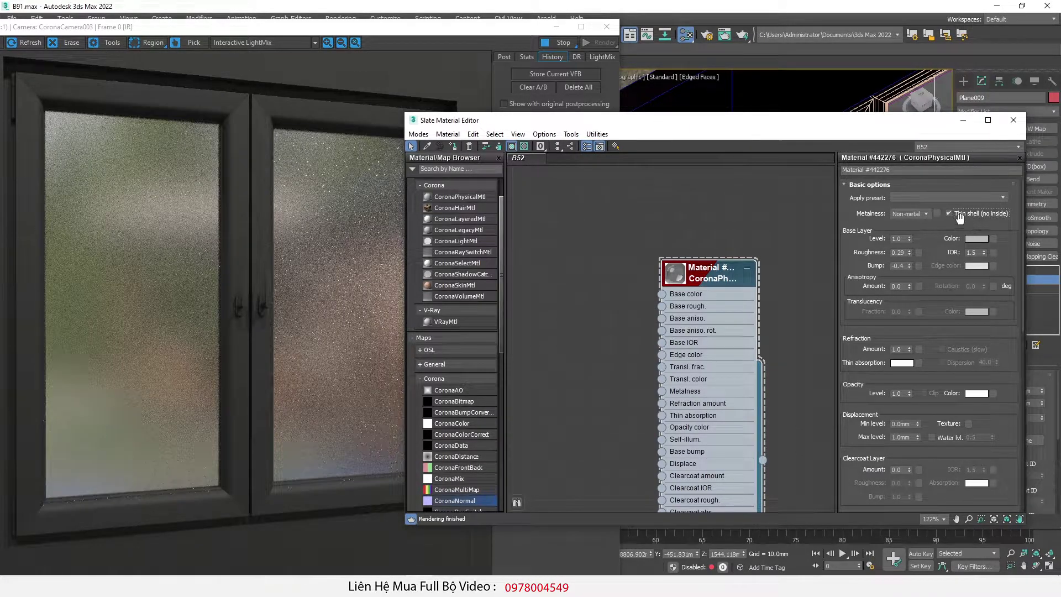
{"action": "left_click", "coordinate": [958, 215]}
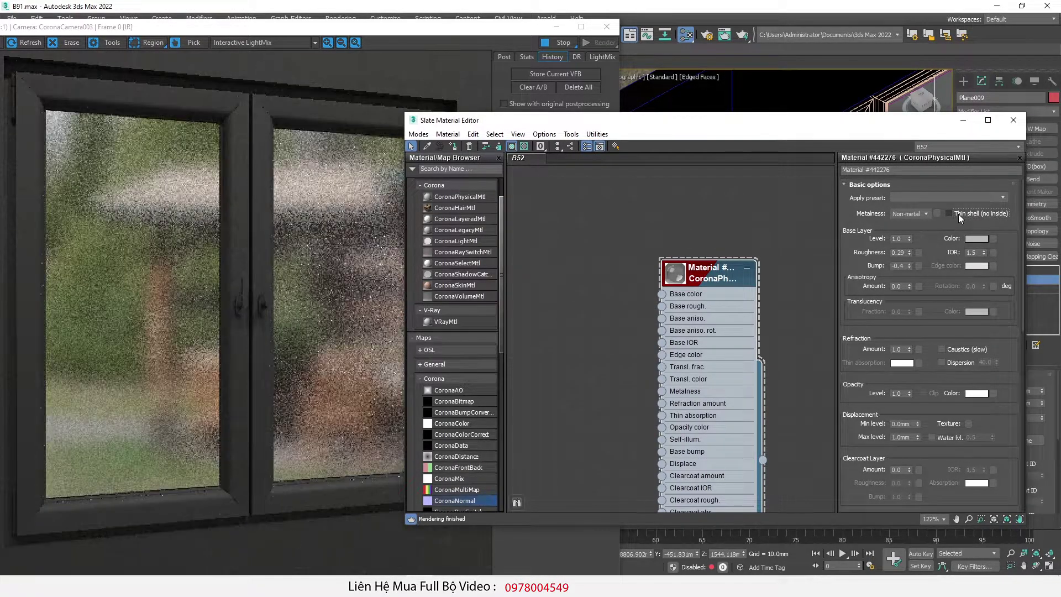
{"action": "left_click", "coordinate": [958, 214]}
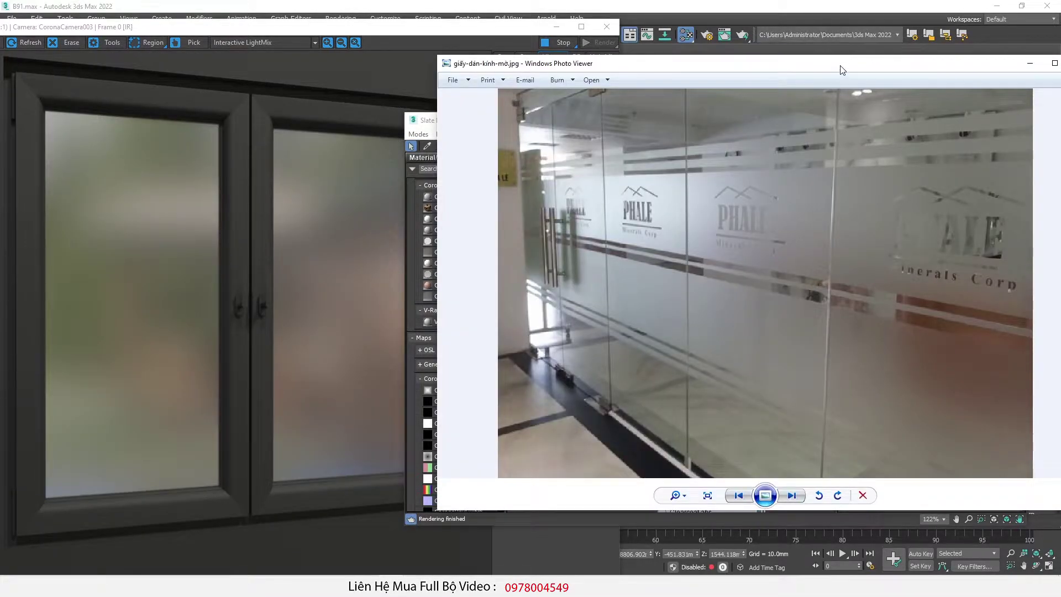
{"action": "key", "text": "alt+Tab"}
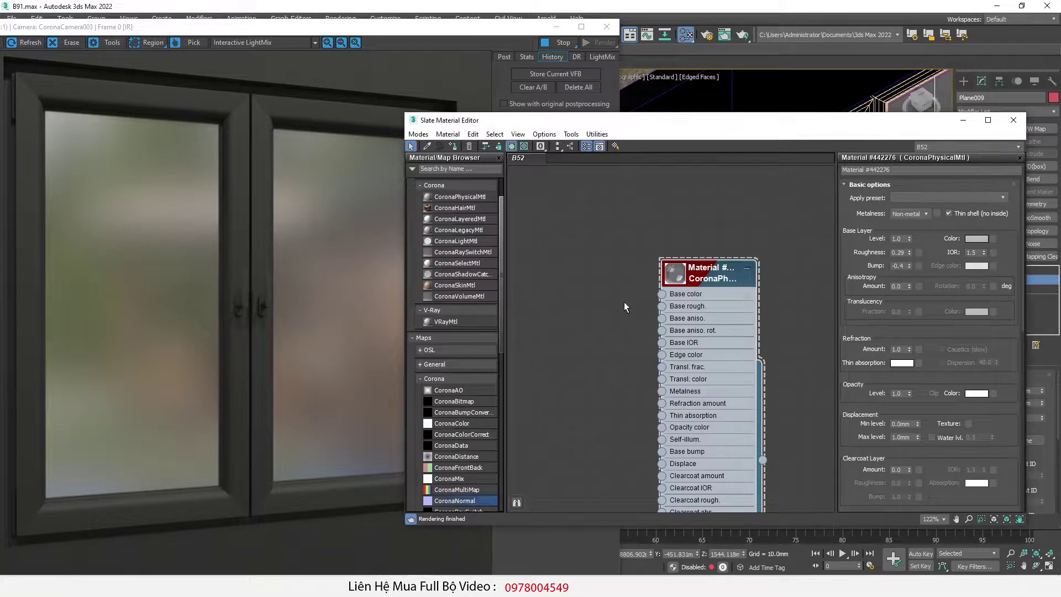
- Collapse the frosted material's node and add a new CoronaPhysicalMtl to the B52 view
{"action": "scroll", "coordinate": [730, 312], "scroll_direction": "down", "scroll_amount": 4}
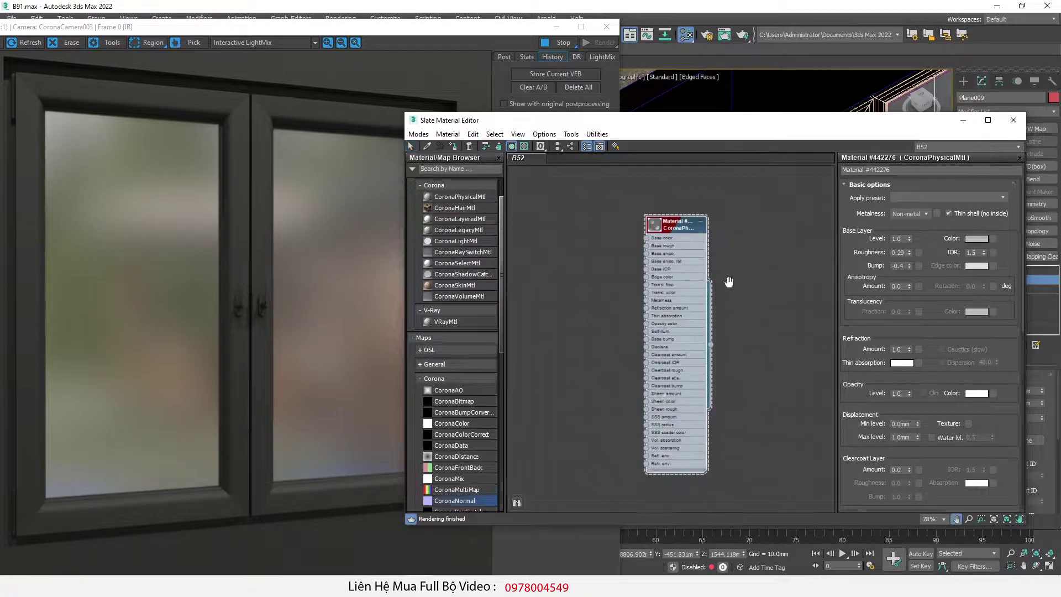
{"action": "left_click", "coordinate": [700, 201]}
{"action": "left_click_drag", "start_coordinate": [459, 196], "coordinate": [721, 310]}
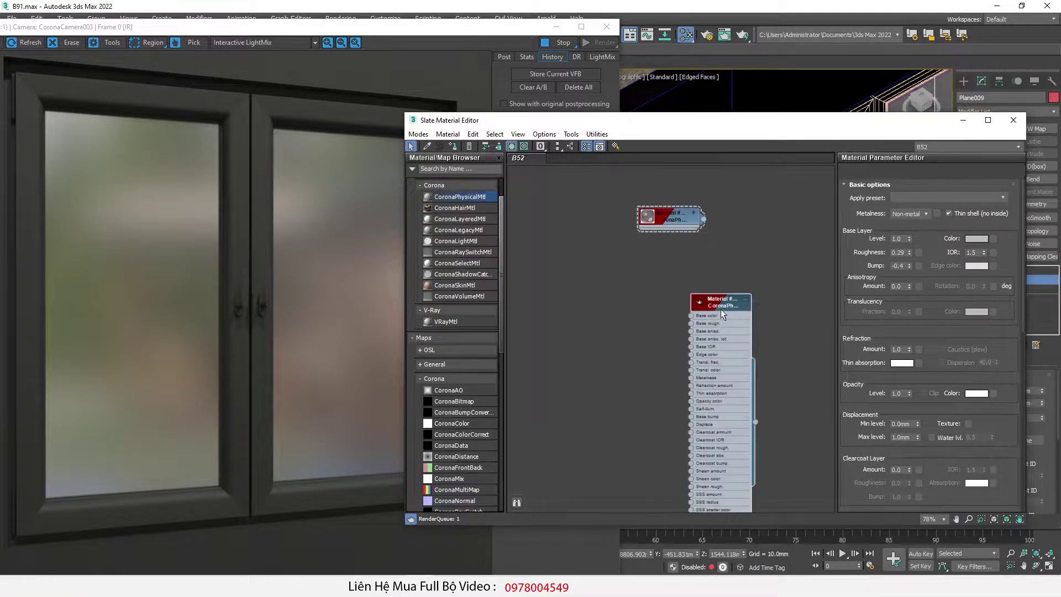
- Set the new material's base roughness to 0.0 and refraction amount to 1.0, and enable Thin shell
{"action": "left_click_drag", "start_coordinate": [908, 254], "coordinate": [921, 399]}
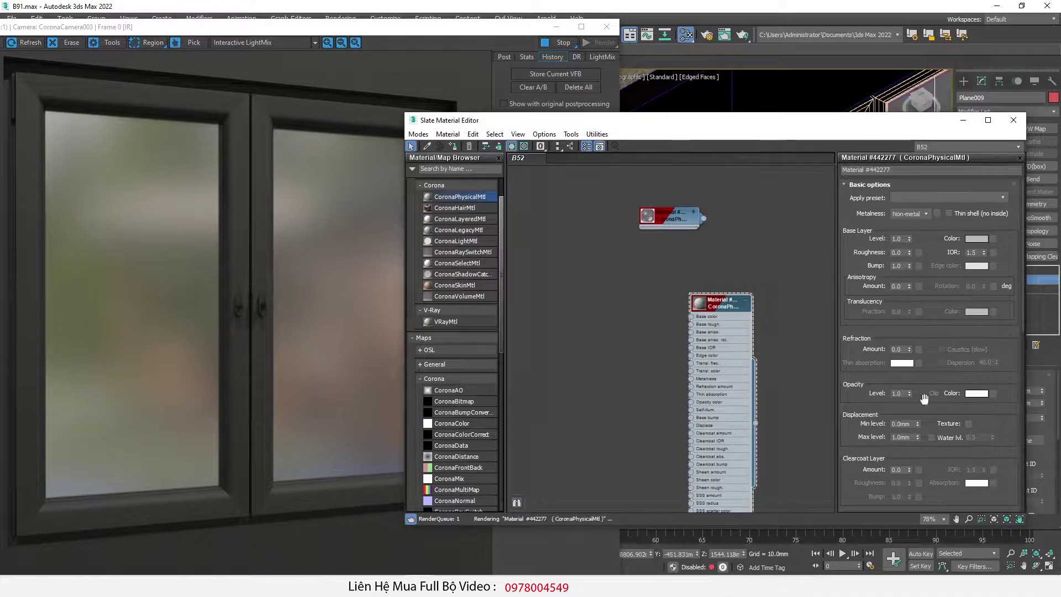
{"action": "left_click_drag", "start_coordinate": [909, 350], "coordinate": [912, 267]}
{"action": "left_click", "coordinate": [950, 214]}
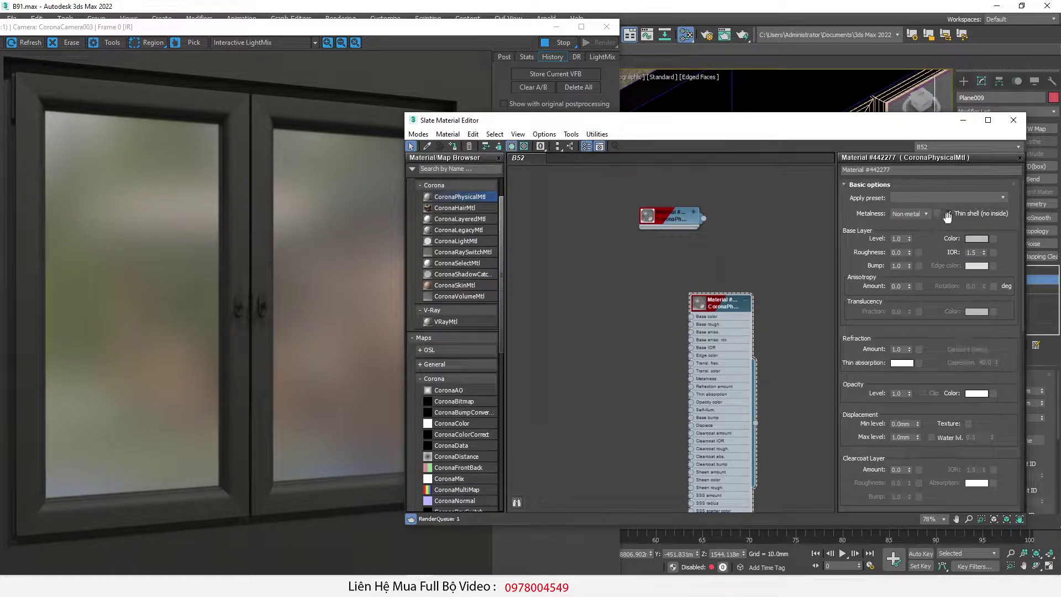
- Collapse the clear material's node, arrange it above the frosted one and rename it Glass
{"action": "left_click", "coordinate": [745, 300]}
{"action": "left_click_drag", "start_coordinate": [730, 304], "coordinate": [704, 279]}
{"action": "left_click_drag", "start_coordinate": [686, 223], "coordinate": [720, 353]}
{"action": "left_click", "coordinate": [702, 281]}
{"action": "left_click_drag", "start_coordinate": [899, 170], "coordinate": [791, 170]}
{"action": "type", "text": "Glass"}
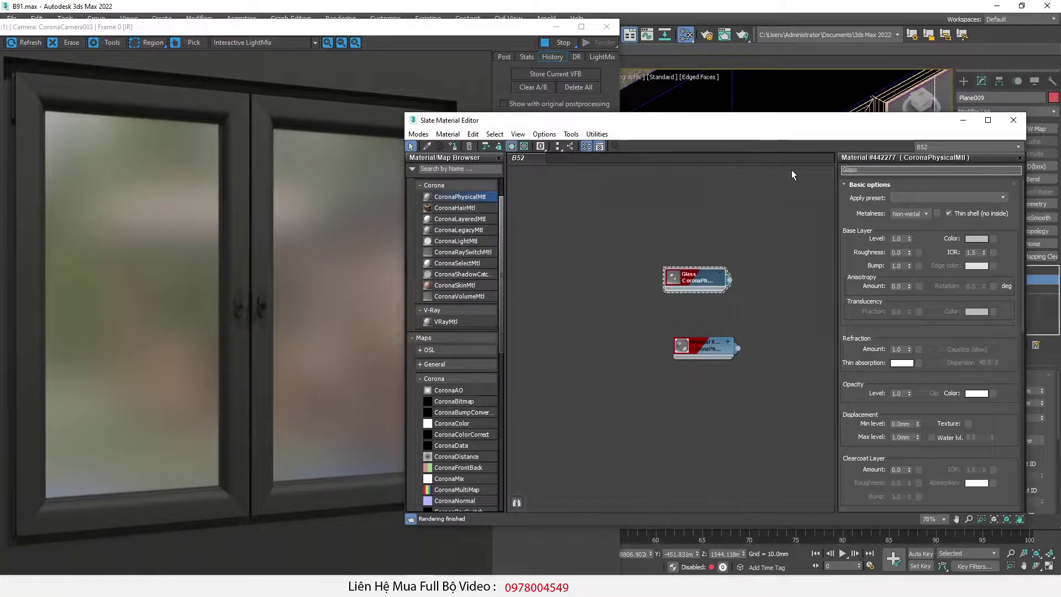
- Rename the frosted material with 0.29 roughness as Decal
{"action": "double_click", "coordinate": [706, 348]}
{"action": "left_click_drag", "start_coordinate": [898, 170], "coordinate": [727, 180]}
{"action": "type", "text": "Decal"}
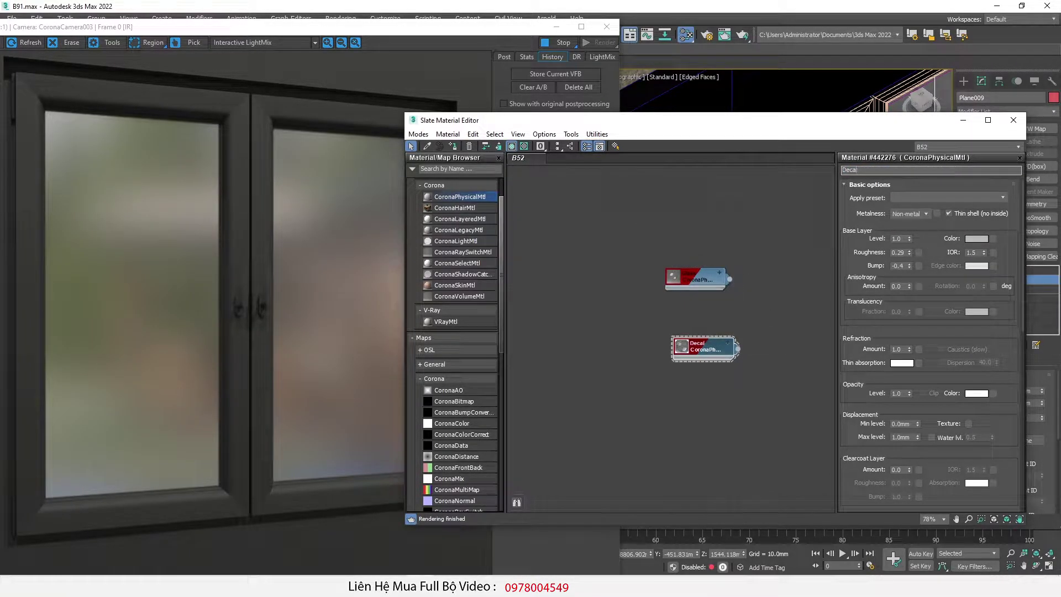
{"action": "middle_click_drag", "start_coordinate": [727, 180], "coordinate": [707, 173]}
- Bring back the frosted-film reference photo, examine its logo and stripe cut-outs up close, and minimize it
{"action": "left_click_drag", "start_coordinate": [0, 101], "coordinate": [430, 103]}
{"action": "left_click_drag", "start_coordinate": [297, 101], "coordinate": [759, 80]}
{"action": "scroll", "coordinate": [610, 226], "scroll_direction": "up", "scroll_amount": 2}
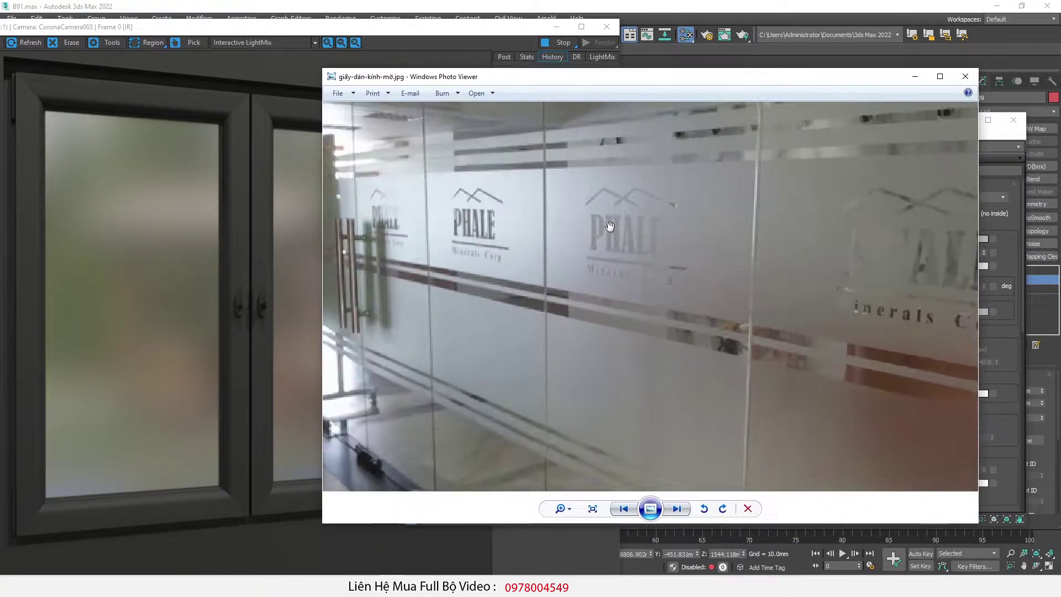
{"action": "scroll", "coordinate": [610, 226], "scroll_direction": "up", "scroll_amount": 2}
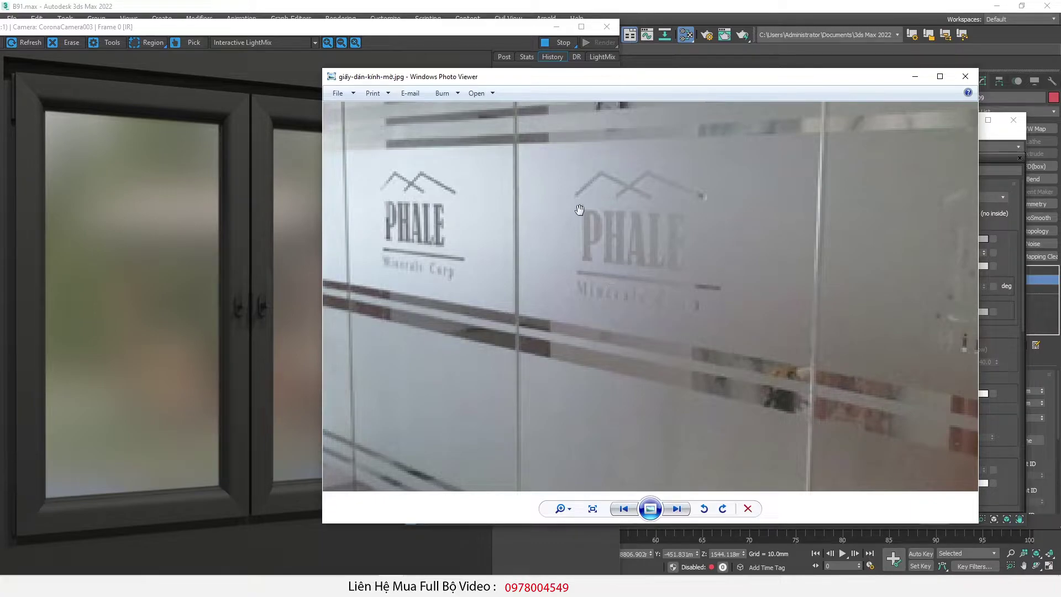
{"action": "scroll", "coordinate": [628, 265], "scroll_direction": "down", "scroll_amount": 2}
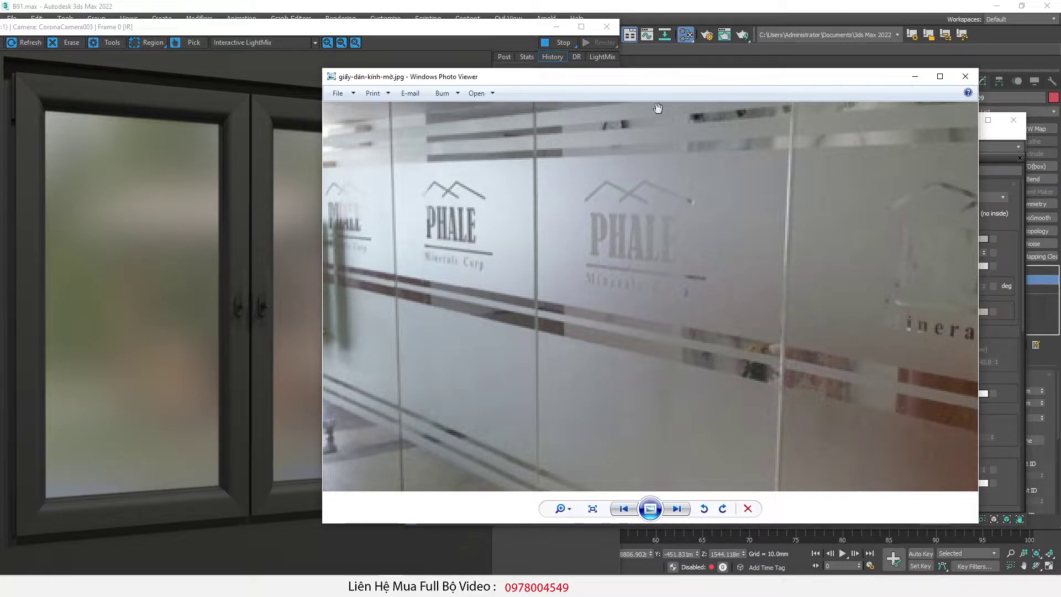
{"action": "left_click", "coordinate": [914, 76]}
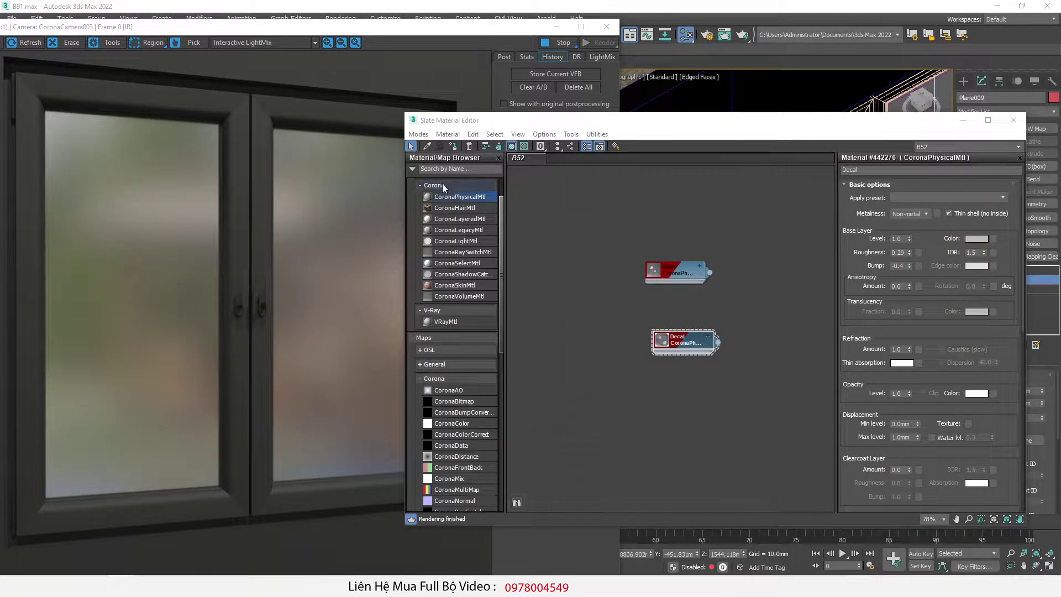
- Stop the interactive render and close the Slate Material Editor
{"action": "left_click", "coordinate": [550, 56]}
{"action": "left_click", "coordinate": [1006, 133]}
{"action": "left_click", "coordinate": [1012, 120]}
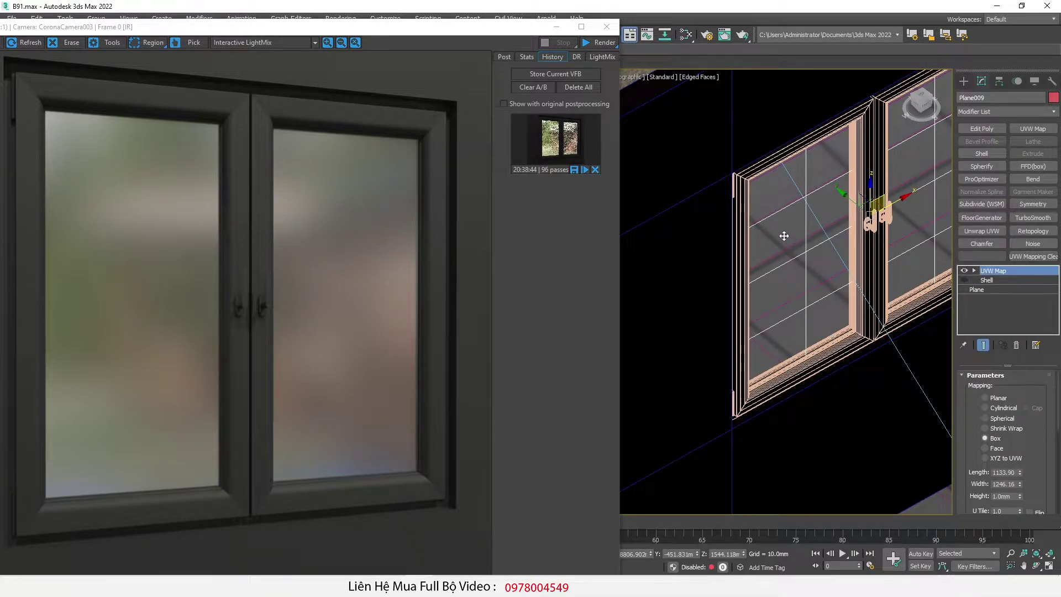
- Delete the UVW Map and Shell modifiers from the window's glass plane, leaving only the base plane
{"action": "scroll", "coordinate": [784, 235], "scroll_direction": "down", "scroll_amount": 5}
{"action": "middle_click_drag", "start_coordinate": [855, 372], "coordinate": [767, 185], "text": "alt"}
{"action": "scroll", "coordinate": [767, 184], "scroll_direction": "up", "scroll_amount": 5}
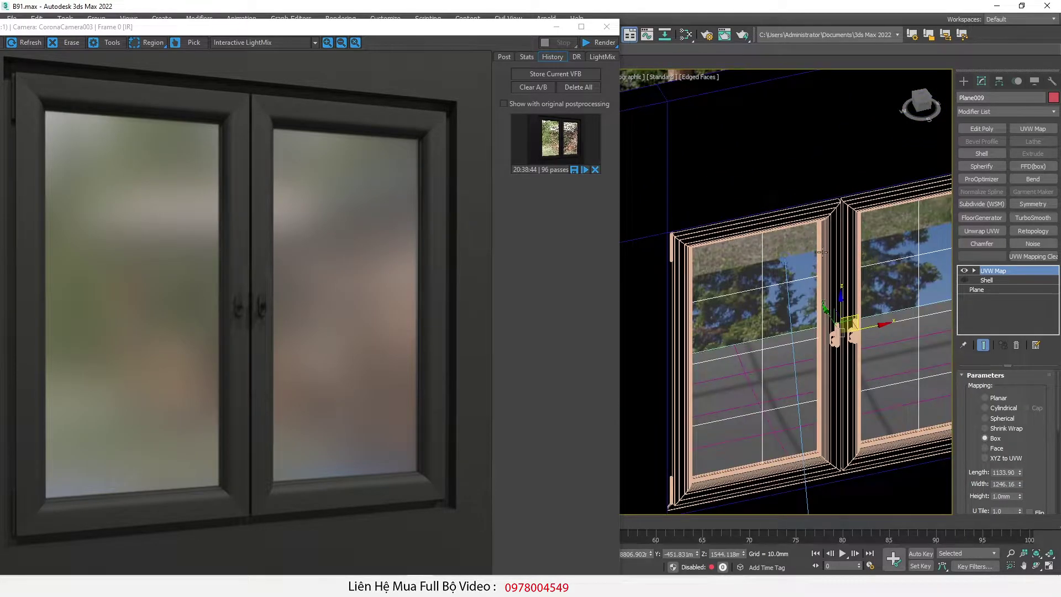
{"action": "left_click", "coordinate": [1017, 346]}
{"action": "key", "text": "shift+z"}
{"action": "key", "text": "shift+z"}
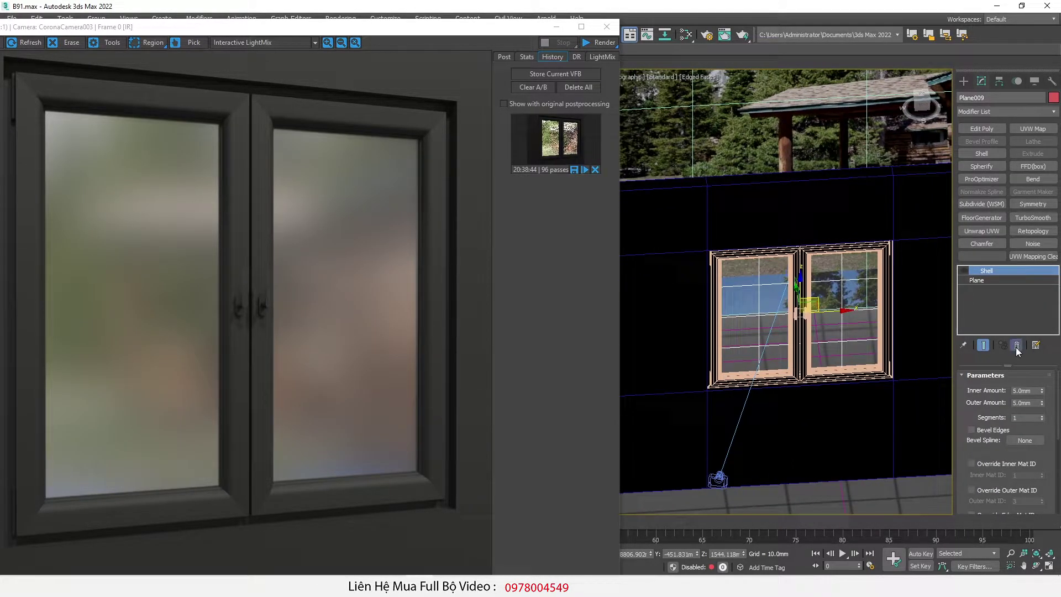
{"action": "left_click", "coordinate": [1017, 347]}
{"action": "key", "text": "shift+z"}
- Reopen the Slate Material Editor to review the Glass and Decal material nodes, and close it
{"action": "key", "text": "m"}
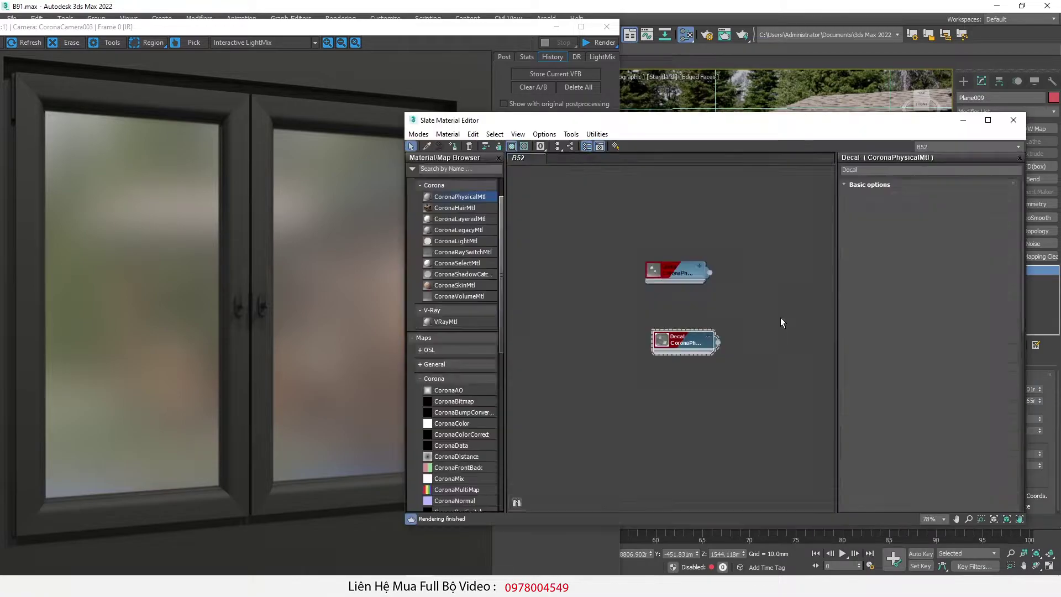
{"action": "scroll", "coordinate": [810, 286], "scroll_direction": "up", "scroll_amount": 8}
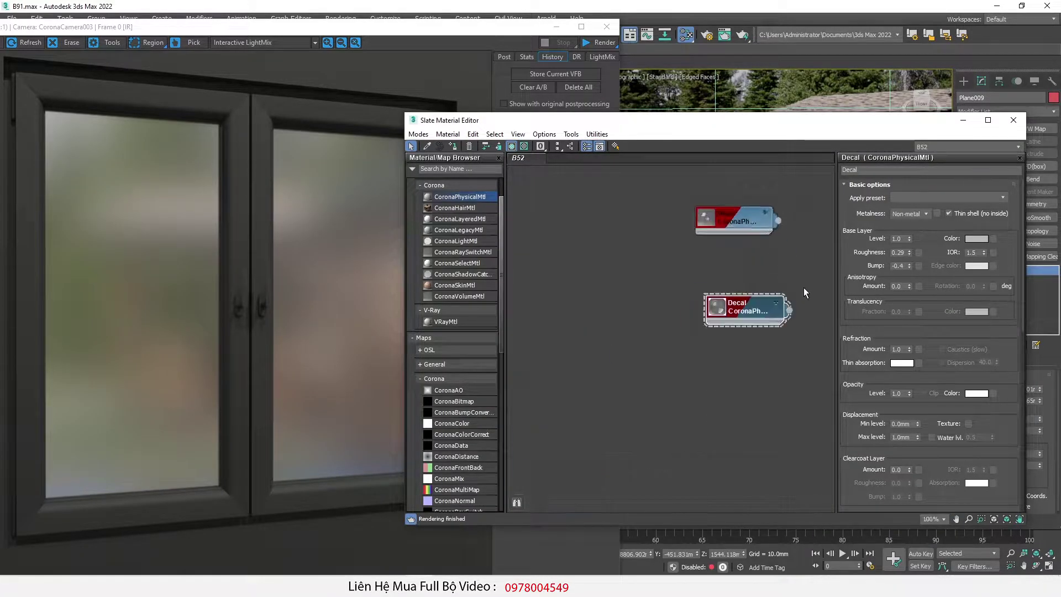
{"action": "left_click", "coordinate": [1012, 120]}
- Add an Edit Poly modifier to the glass plane and, at edge level, place a horizontal edge loop along the top frame
{"action": "scroll", "coordinate": [824, 289], "scroll_direction": "up", "scroll_amount": 5}
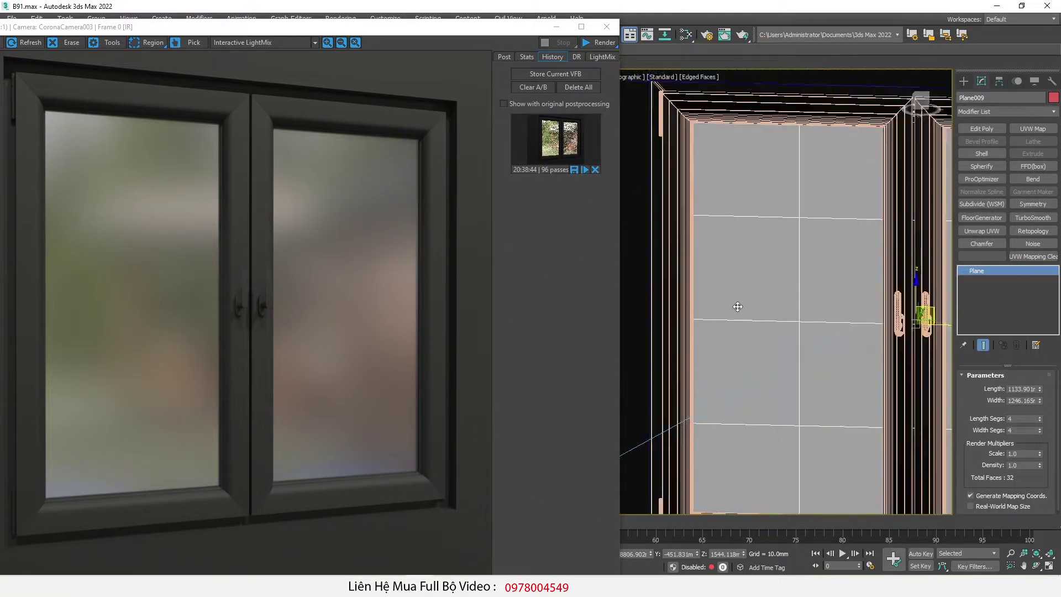
{"action": "scroll", "coordinate": [760, 293], "scroll_direction": "down", "scroll_amount": 1}
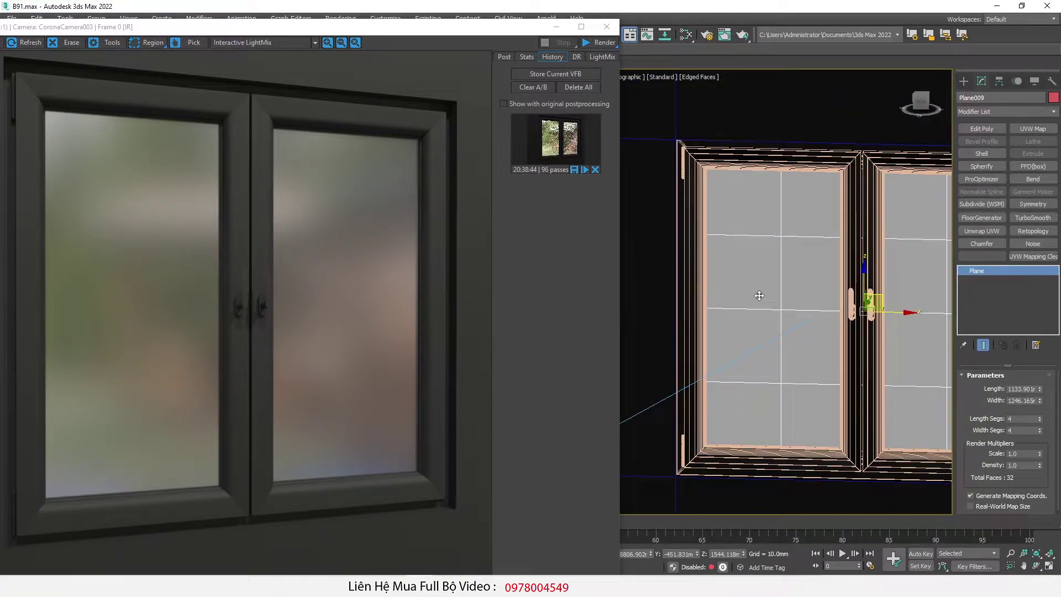
{"action": "left_click", "coordinate": [984, 129]}
{"action": "key", "text": "2"}
{"action": "scroll", "coordinate": [815, 249], "scroll_direction": "up", "scroll_amount": 7}
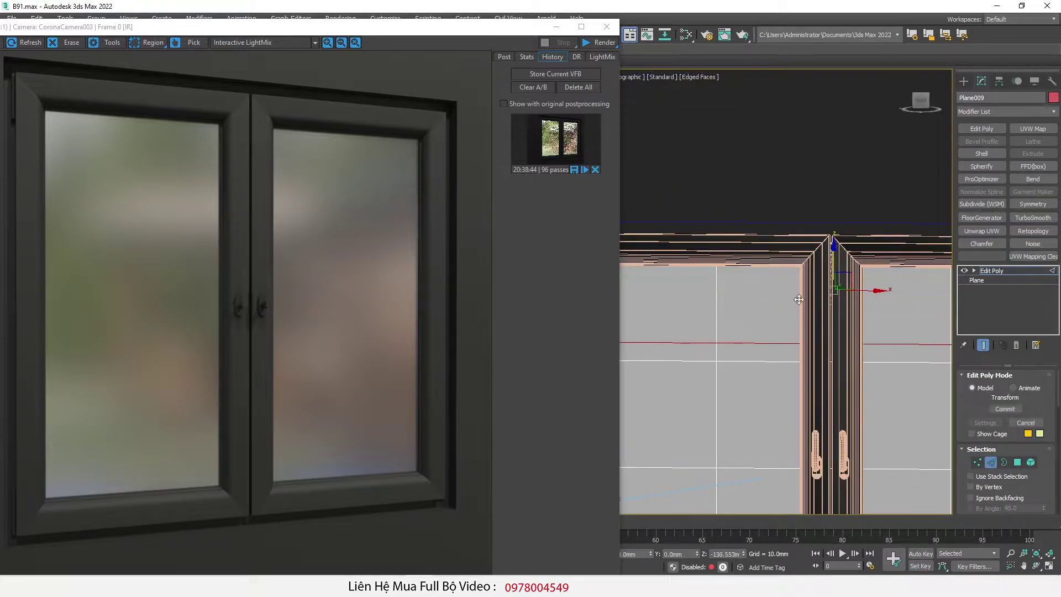
{"action": "scroll", "coordinate": [759, 263], "scroll_direction": "down", "scroll_amount": 3}
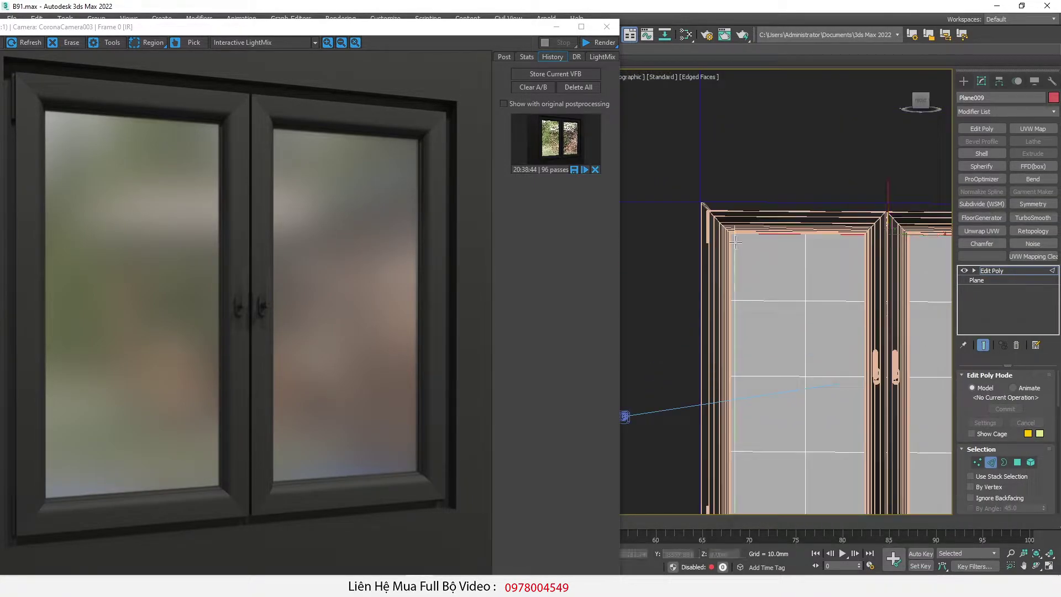
- Place a vertical edge loop on the glass plane along the left window frame, checking its alignment in wireframe
{"action": "left_click", "coordinate": [735, 320]}
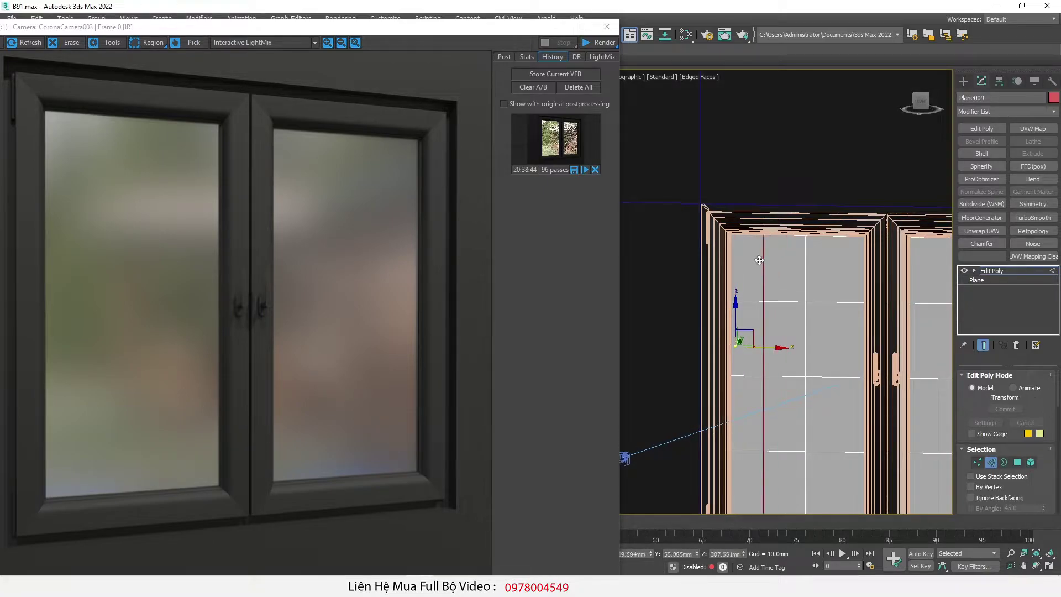
{"action": "key", "text": "F3"}
{"action": "scroll", "coordinate": [698, 242], "scroll_direction": "up", "scroll_amount": 1}
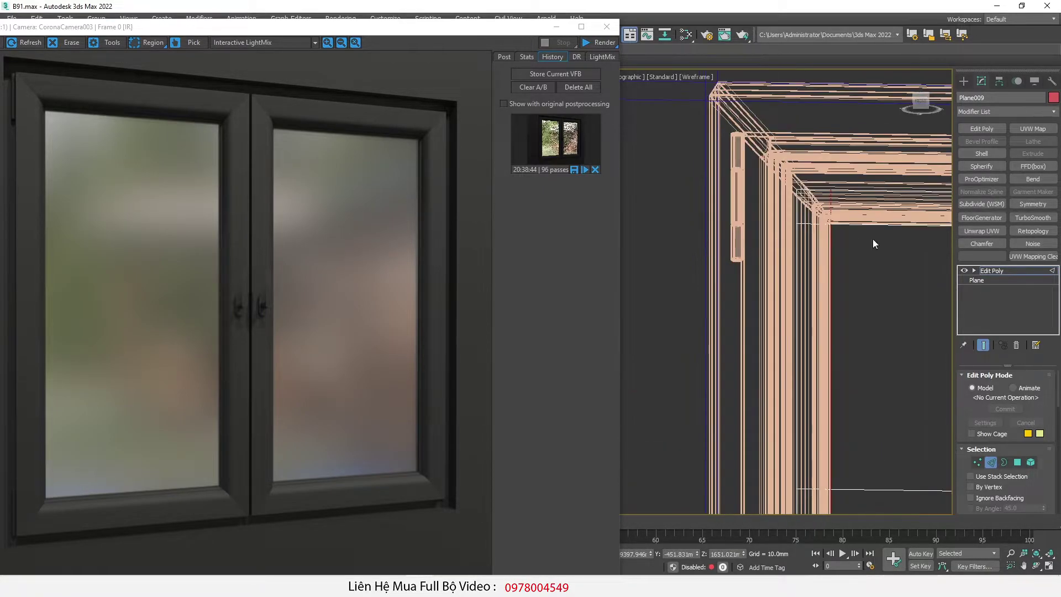
{"action": "key", "text": "F3"}
{"action": "scroll", "coordinate": [688, 204], "scroll_direction": "down", "scroll_amount": 5}
{"action": "scroll", "coordinate": [746, 304], "scroll_direction": "up", "scroll_amount": 6}
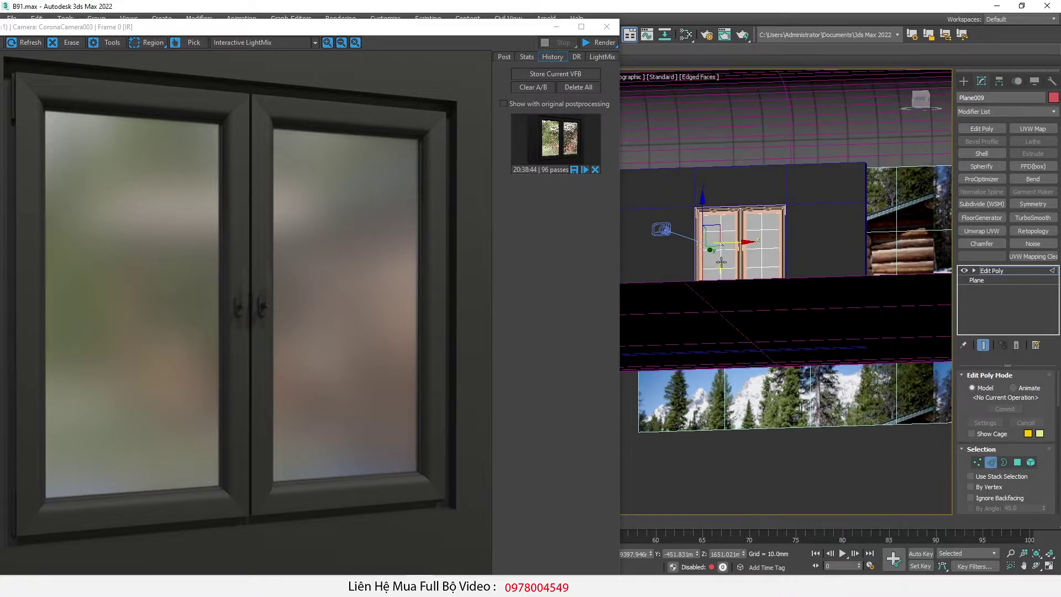
- Insert a horizontal edge loop with Swift Loop near the bottom frame and move it into line with the frame
{"action": "key", "text": "alt+1"}
{"action": "left_click", "coordinate": [755, 299]}
{"action": "key", "text": "w"}
{"action": "middle_click_drag", "start_coordinate": [814, 290], "coordinate": [801, 298], "text": "alt"}
{"action": "scroll", "coordinate": [801, 298], "scroll_direction": "up", "scroll_amount": 4}
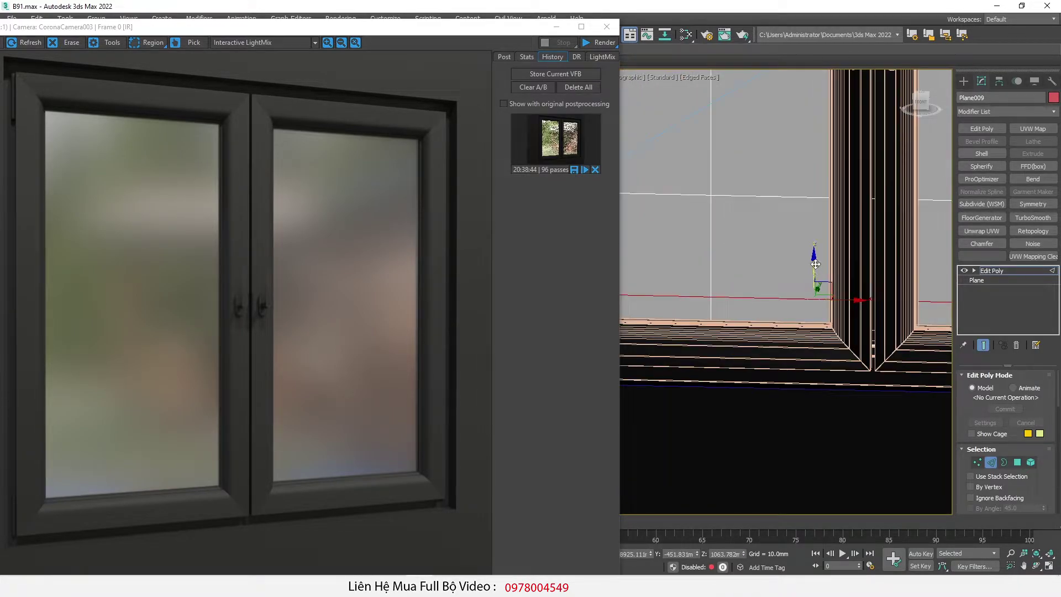
{"action": "scroll", "coordinate": [873, 325], "scroll_direction": "down", "scroll_amount": 6}
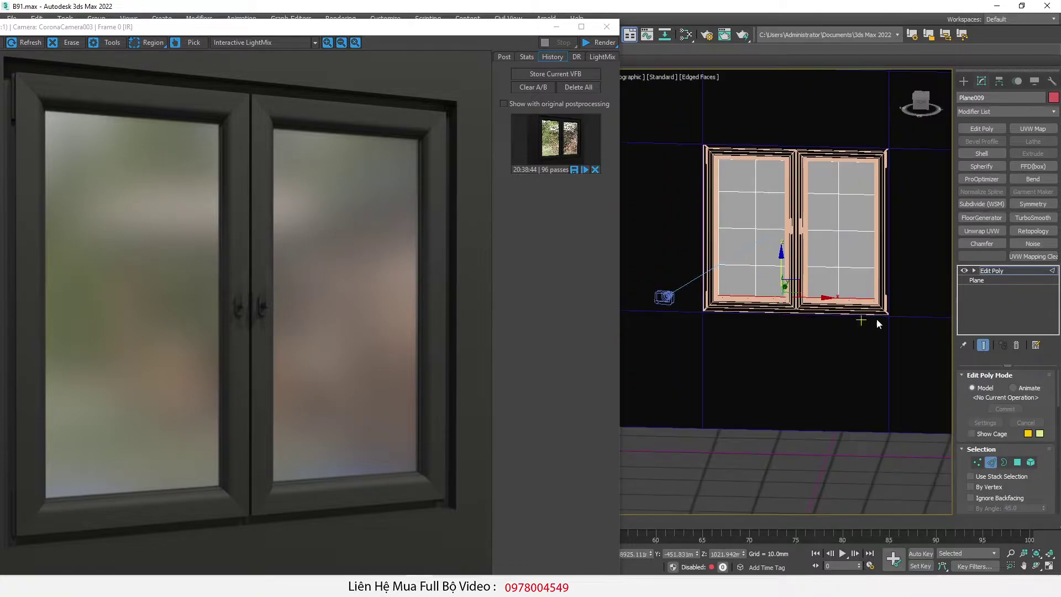
- Insert a vertical edge loop with Swift Loop in the right pane and move it to the right window frame
{"action": "middle_click_drag", "start_coordinate": [873, 322], "coordinate": [885, 311], "text": "alt"}
{"action": "scroll", "coordinate": [883, 192], "scroll_direction": "up", "scroll_amount": 5}
{"action": "middle_click_drag", "start_coordinate": [879, 191], "coordinate": [876, 216]}
{"action": "key", "text": "alt+1"}
{"action": "left_click", "coordinate": [850, 160]}
{"action": "key", "text": "w"}
{"action": "left_click_drag", "start_coordinate": [890, 295], "coordinate": [866, 149]}
- Remove the plane's original inner edge loops: the vertical one in the right pane and the three horizontal ones
{"action": "middle_click_drag", "start_coordinate": [804, 237], "coordinate": [808, 241]}
{"action": "left_click", "coordinate": [796, 248]}
{"action": "key", "text": "ctrl+BackSpace"}
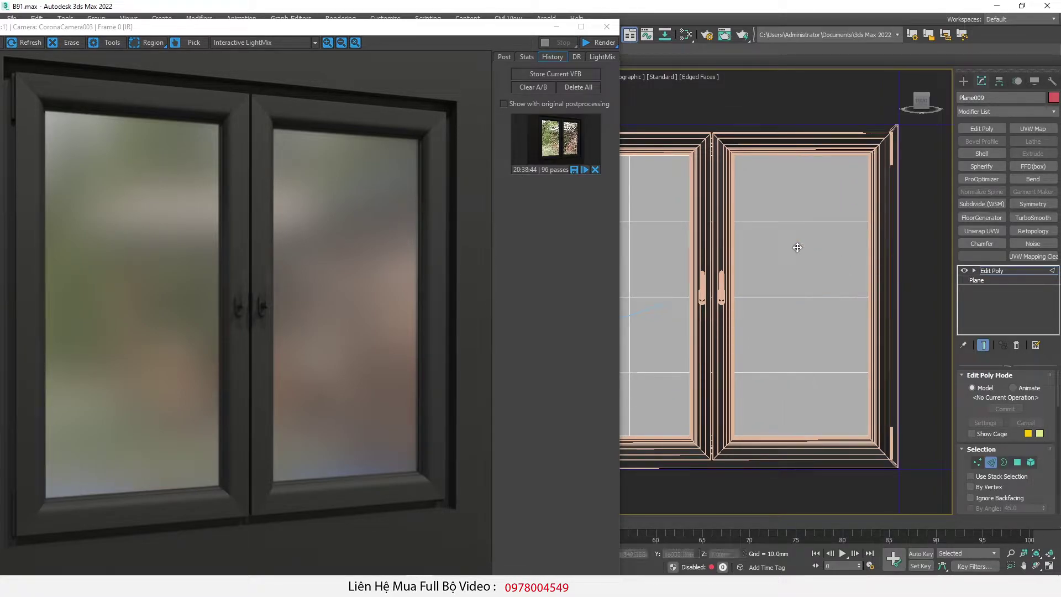
{"action": "middle_click_drag", "start_coordinate": [797, 248], "coordinate": [836, 234]}
{"action": "double_click", "coordinate": [833, 208]}
{"action": "double_click", "coordinate": [820, 284], "text": "ctrl"}
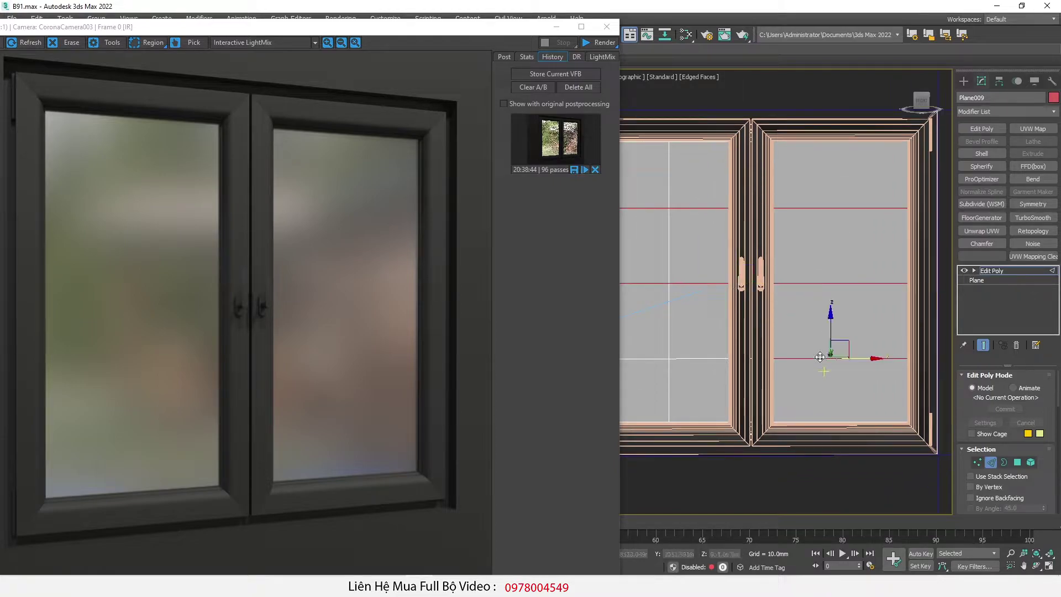
{"action": "key", "text": "BackSpace"}
- Place the vertical edge loop along the right pane's inner frame beside the central mullion, checking alignment in wireframe
{"action": "key", "text": "F3"}
{"action": "middle_click_drag", "start_coordinate": [771, 280], "coordinate": [810, 287]}
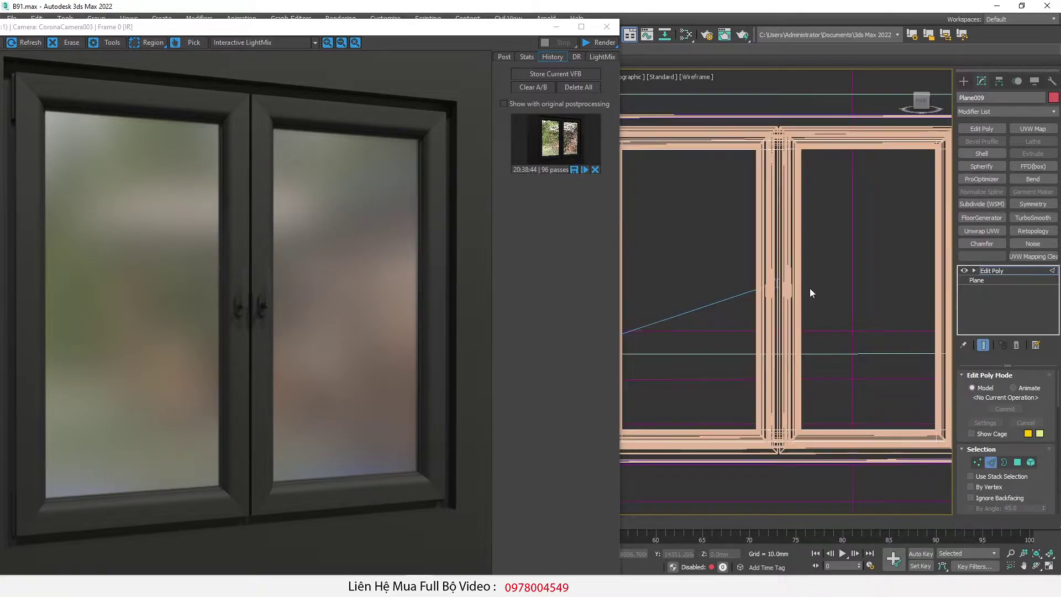
{"action": "key", "text": "F3"}
{"action": "left_click_drag", "start_coordinate": [814, 219], "coordinate": [805, 153]}
{"action": "scroll", "coordinate": [841, 235], "scroll_direction": "down", "scroll_amount": 5}
{"action": "middle_click_drag", "start_coordinate": [841, 236], "coordinate": [829, 265], "text": "alt"}
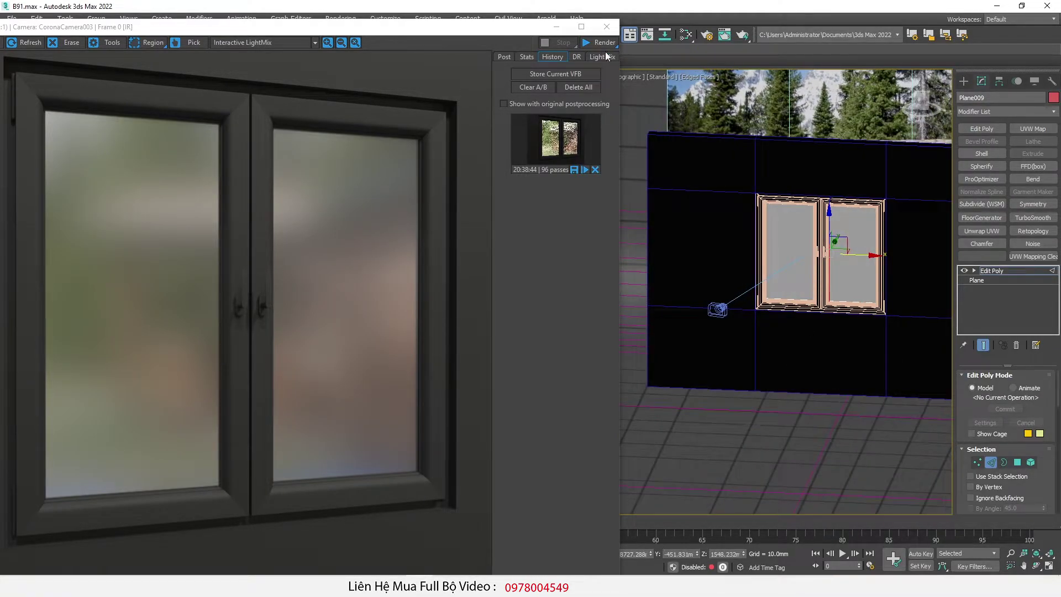
- Close the render window and isolate the glass plane in the viewports
{"action": "left_click", "coordinate": [606, 27]}
{"action": "key", "text": "alt+q"}
{"action": "middle_click_drag", "start_coordinate": [748, 379], "coordinate": [794, 338], "text": "alt"}
{"action": "scroll", "coordinate": [793, 336], "scroll_direction": "down", "scroll_amount": 3}
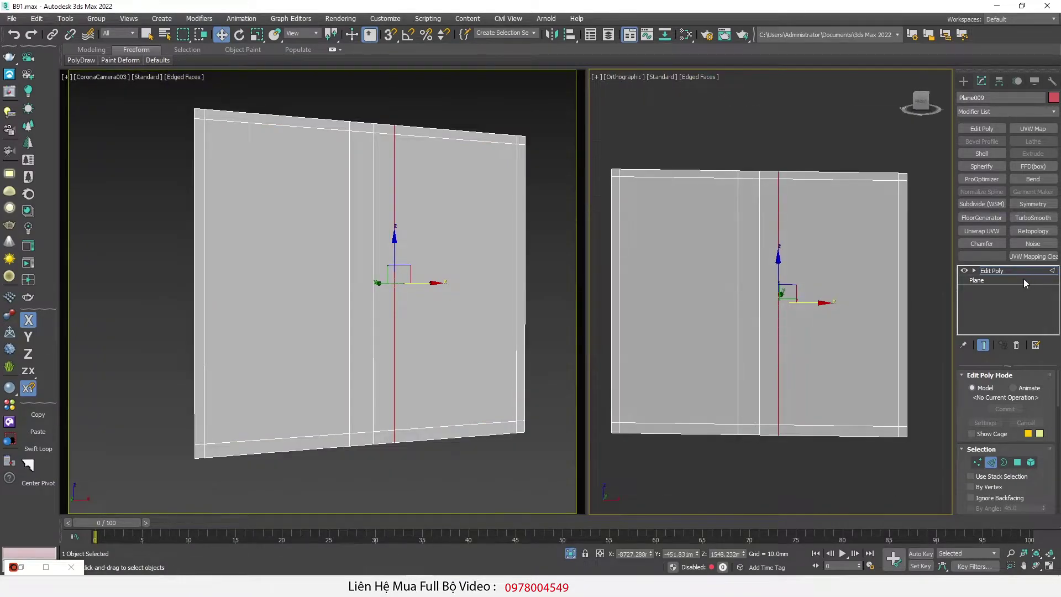
- Add an Unwrap UVW modifier to the glass plane, open its UV editor and select all UV polygons
{"action": "left_click", "coordinate": [982, 231]}
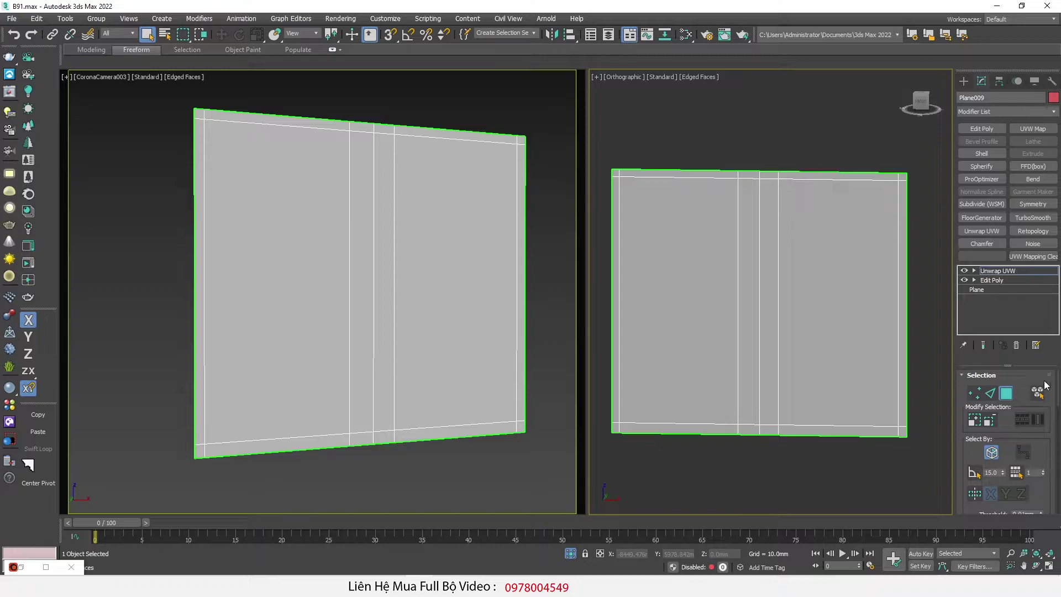
{"action": "scroll", "coordinate": [1039, 409], "scroll_direction": "down", "scroll_amount": 5}
{"action": "left_click", "coordinate": [1001, 474]}
{"action": "left_click_drag", "start_coordinate": [83, 147], "coordinate": [244, 323]}
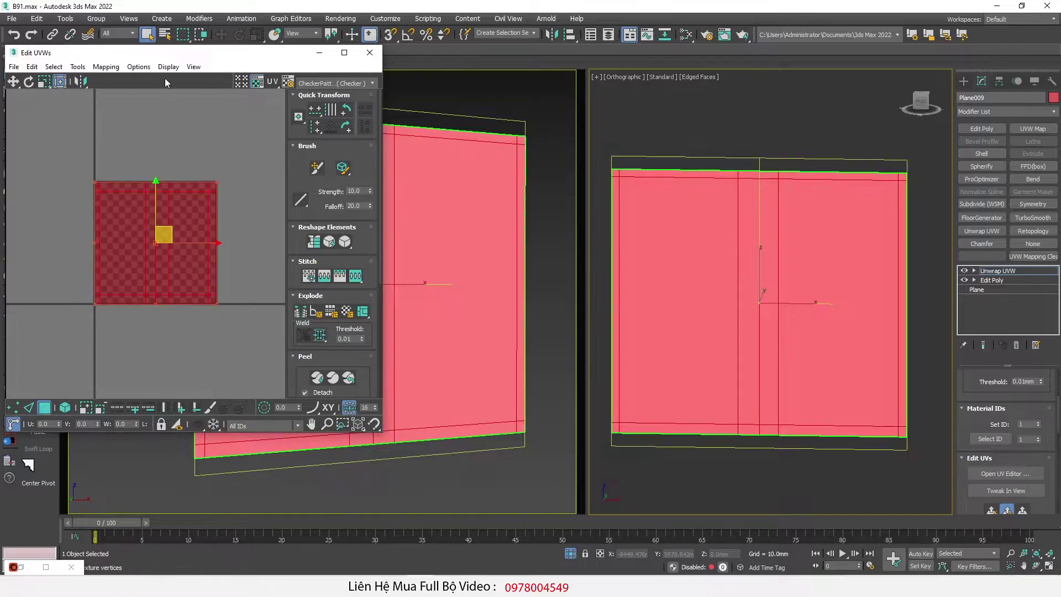
- Relax the selected UVs by polygon angles, apply the result and close the Relax tool
{"action": "left_click", "coordinate": [346, 242]}
{"action": "left_click", "coordinate": [136, 151]}
{"action": "left_click", "coordinate": [135, 150]}
{"action": "left_click", "coordinate": [129, 164]}
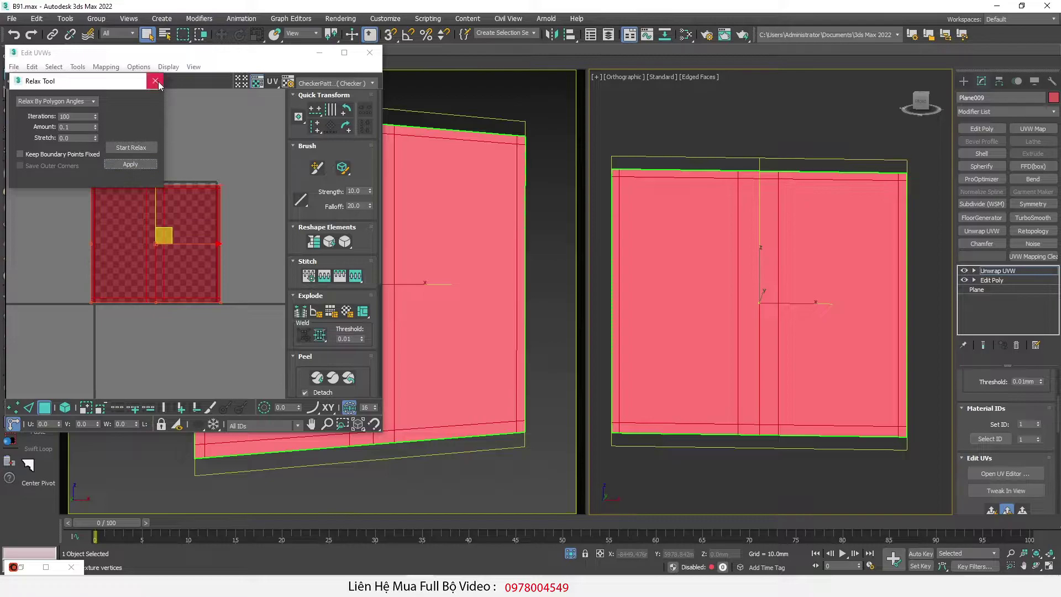
{"action": "left_click", "coordinate": [155, 81]}
- Scale the relaxed UV shell down uniformly so it fits inside the UV tile
{"action": "scroll", "coordinate": [299, 265], "scroll_direction": "down", "scroll_amount": 5}
{"action": "scroll", "coordinate": [162, 221], "scroll_direction": "up", "scroll_amount": 3}
{"action": "key", "text": "r"}
{"action": "left_click_drag", "start_coordinate": [164, 246], "coordinate": [160, 258]}
{"action": "key", "text": "w"}
- Render the plane's UVW template with its size set to 6000 pixels
{"action": "left_click_drag", "start_coordinate": [270, 54], "coordinate": [433, 61]}
{"action": "left_click", "coordinate": [230, 69]}
{"action": "left_click", "coordinate": [266, 272]}
{"action": "left_click", "coordinate": [227, 131]}
{"action": "key", "text": "Tab"}
{"action": "type", "text": "6000"}
{"action": "left_click", "coordinate": [191, 343]}
- Save the rendered UV template as a JPEG named Unwrap in the B91 folder
{"action": "left_click", "coordinate": [858, 105]}
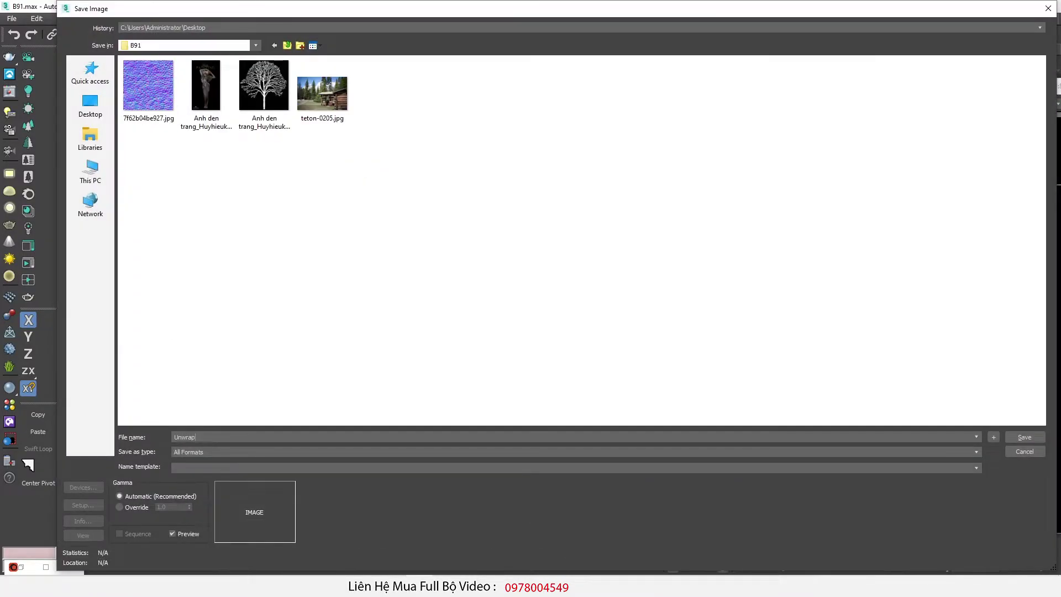
{"action": "left_click", "coordinate": [304, 451]}
{"action": "left_click", "coordinate": [232, 364]}
{"action": "left_click", "coordinate": [1024, 437]}
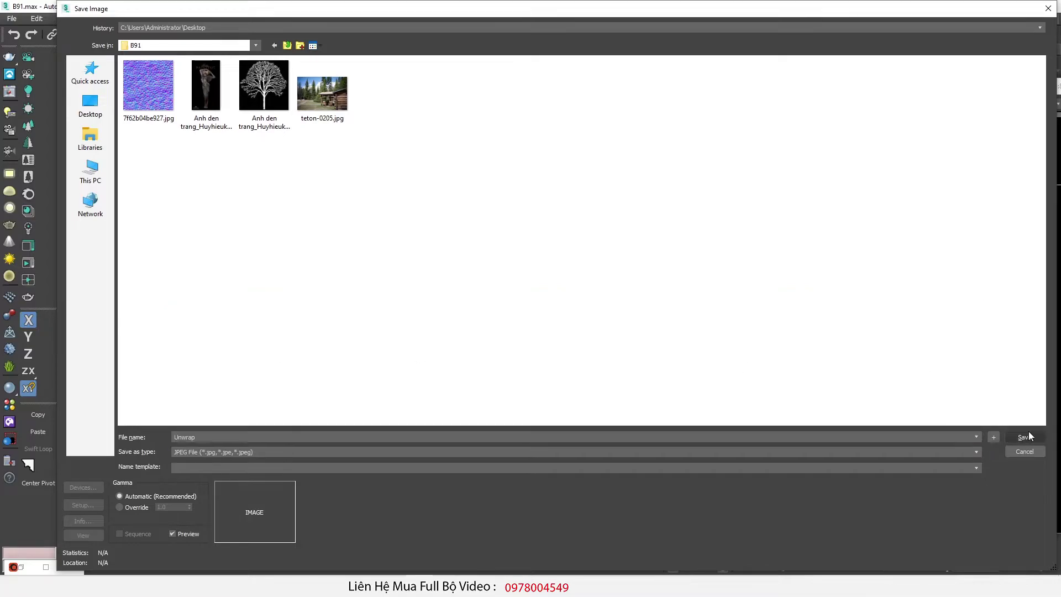
{"action": "left_click", "coordinate": [525, 350]}
- Open Unwrap.jpg from the B91 folder in Photoshop and close the 123.jpg document
{"action": "mouse_move", "coordinate": [141, 586]}
{"action": "left_click", "coordinate": [257, 556]}
{"action": "left_click_drag", "start_coordinate": [256, 149], "coordinate": [658, 122]}
{"action": "right_click", "coordinate": [697, 199]}
{"action": "mouse_move", "coordinate": [774, 356]}
{"action": "left_click", "coordinate": [900, 360]}
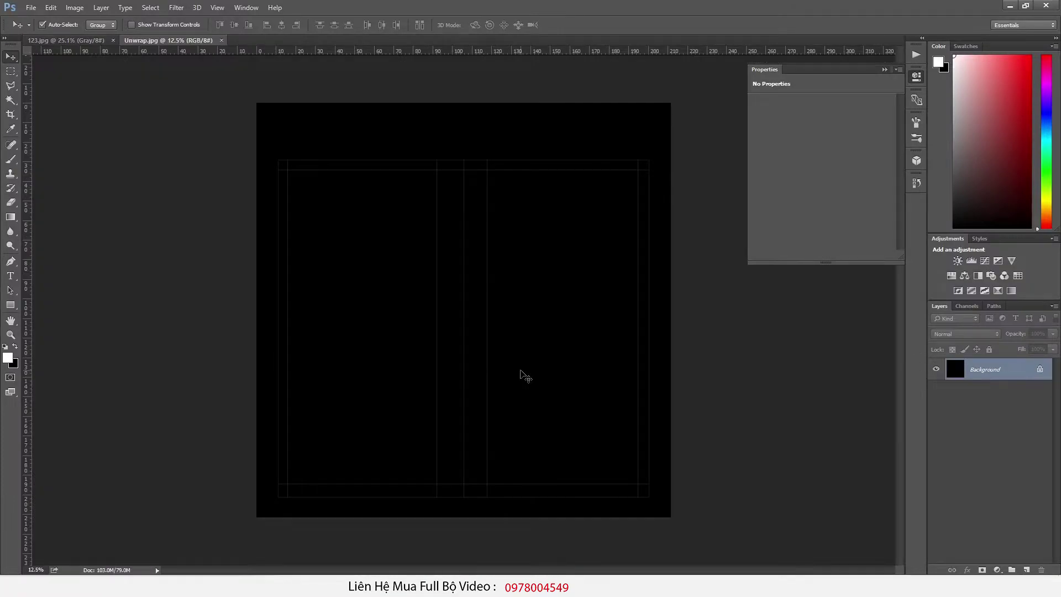
{"action": "left_click", "coordinate": [113, 40]}
- Preview the Body Painting figure image from the B91 folder and open it in Photoshop
{"action": "left_click", "coordinate": [248, 533]}
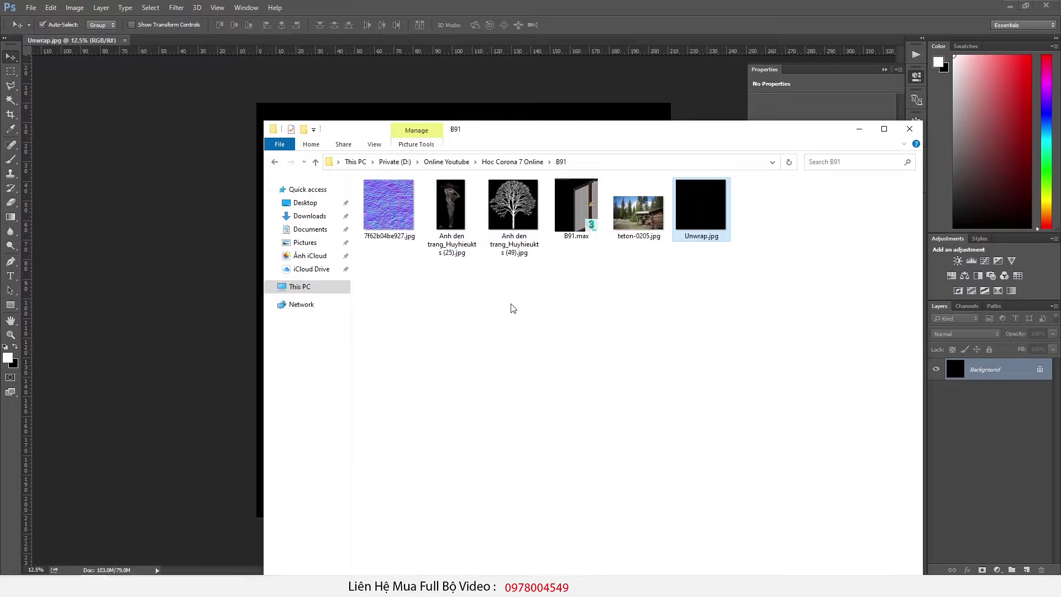
{"action": "double_click", "coordinate": [451, 210]}
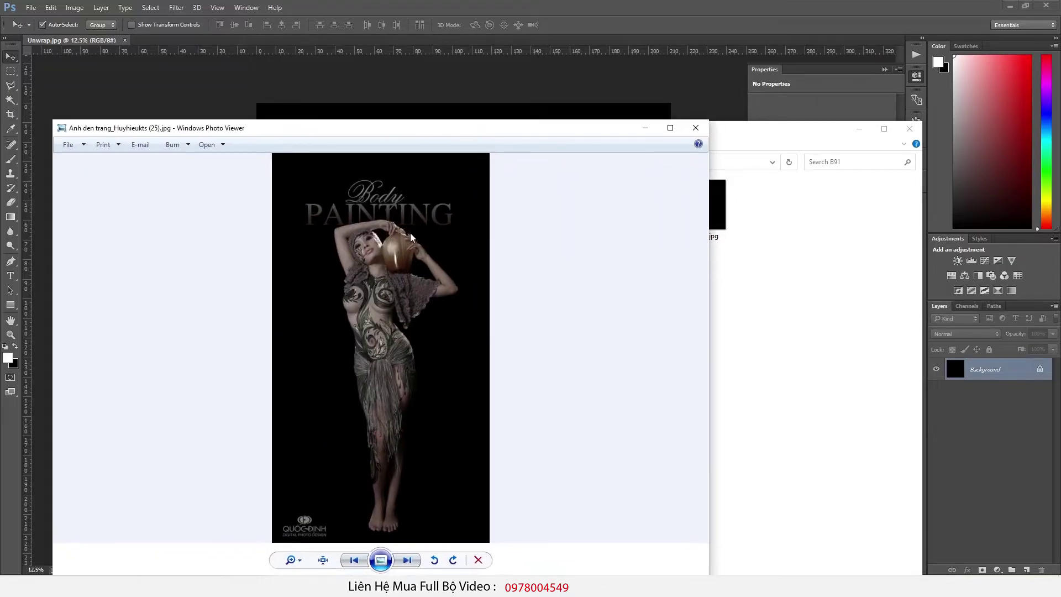
{"action": "right_click", "coordinate": [410, 235]}
{"action": "mouse_move", "coordinate": [480, 240]}
{"action": "left_click", "coordinate": [606, 254]}
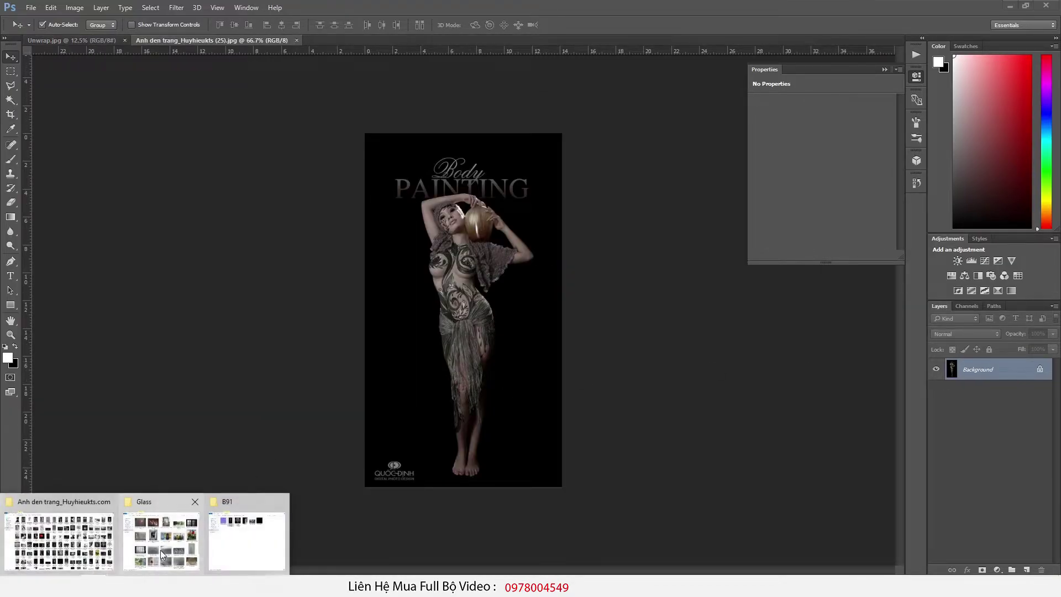
- Open the white tree image from the B91 folder in Photoshop
{"action": "left_click", "coordinate": [248, 549]}
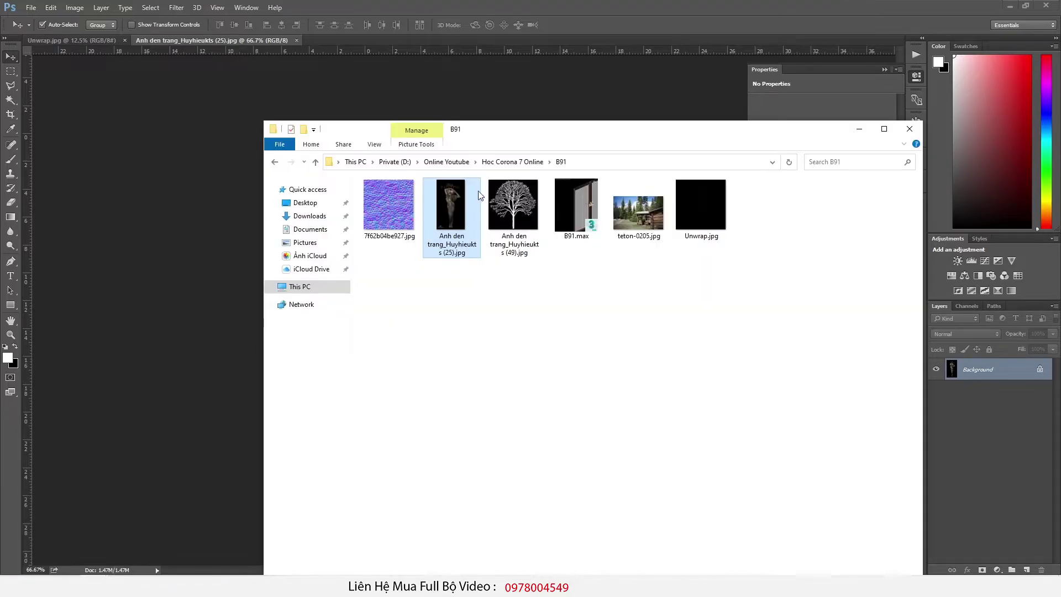
{"action": "left_click", "coordinate": [528, 191]}
{"action": "right_click", "coordinate": [529, 191]}
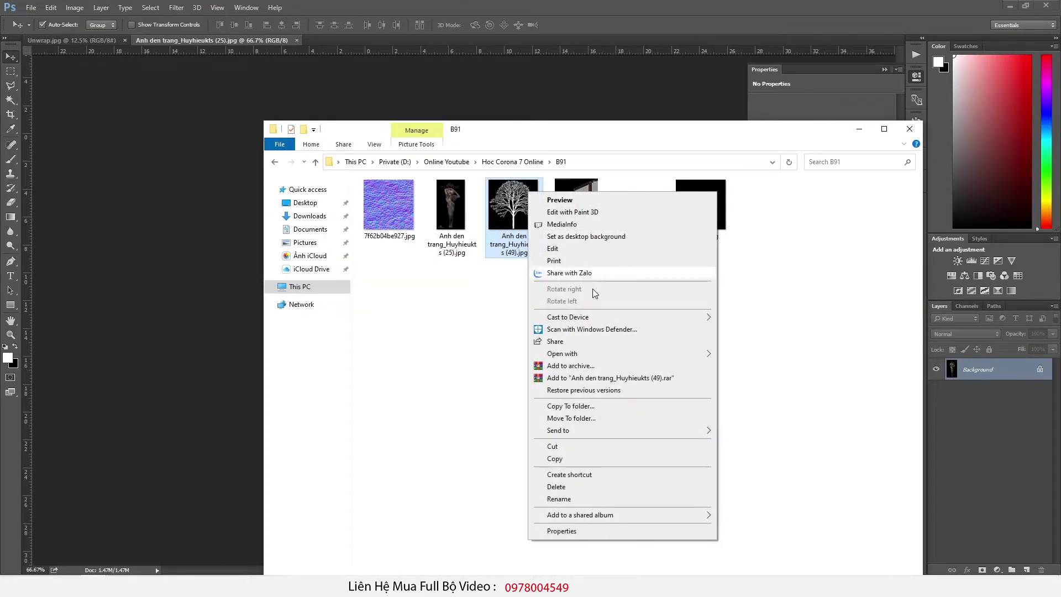
{"action": "left_click", "coordinate": [732, 354]}
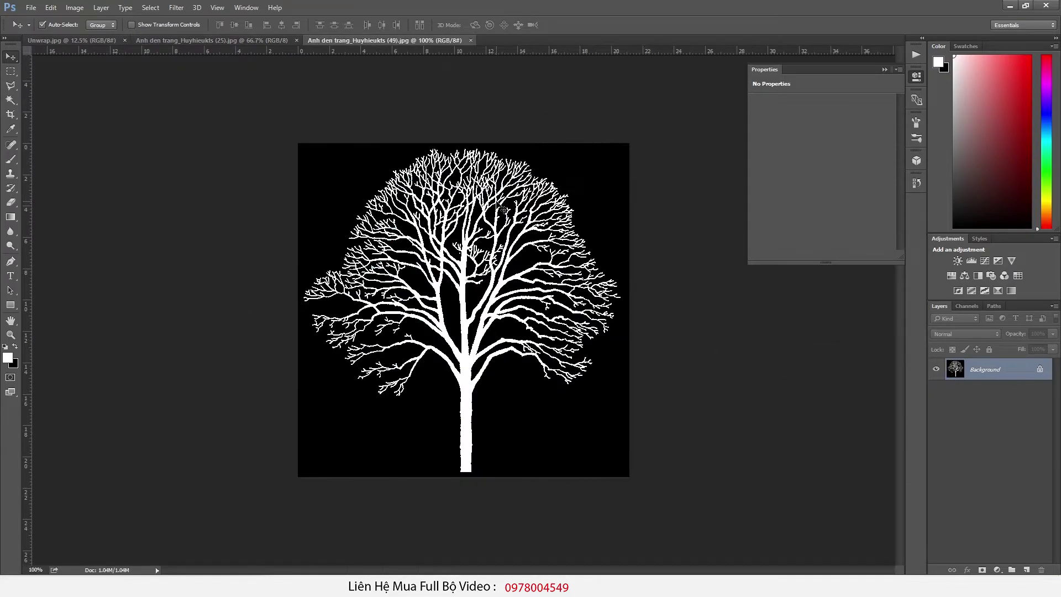
- Extend the tree image's canvas on all four sides with the Crop tool, leaving black margins around the tree
{"action": "key", "text": "c"}
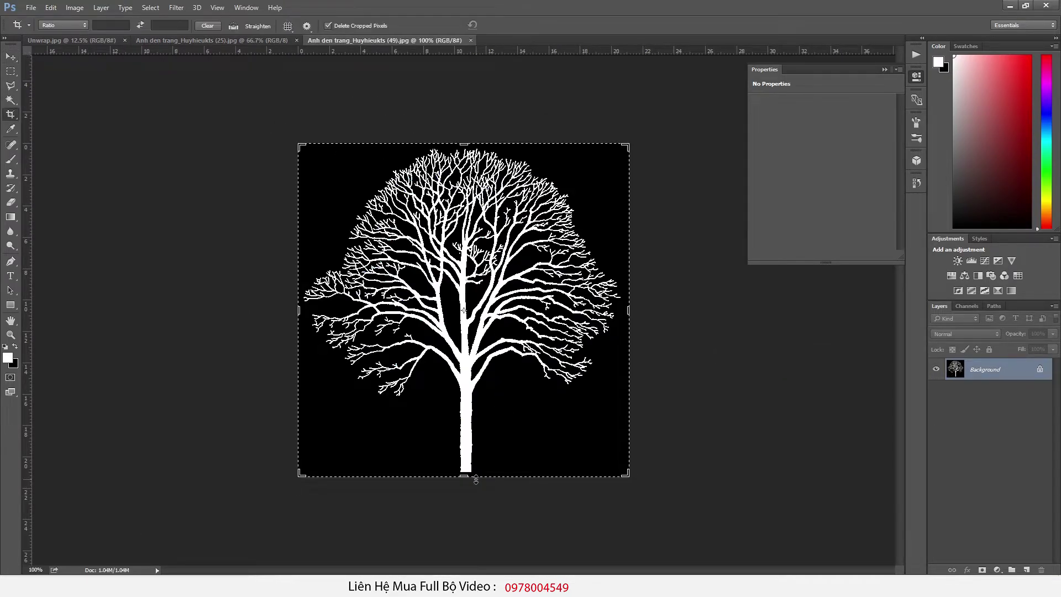
{"action": "left_click_drag", "start_coordinate": [467, 477], "coordinate": [464, 564]}
{"action": "left_click_drag", "start_coordinate": [632, 318], "coordinate": [687, 301]}
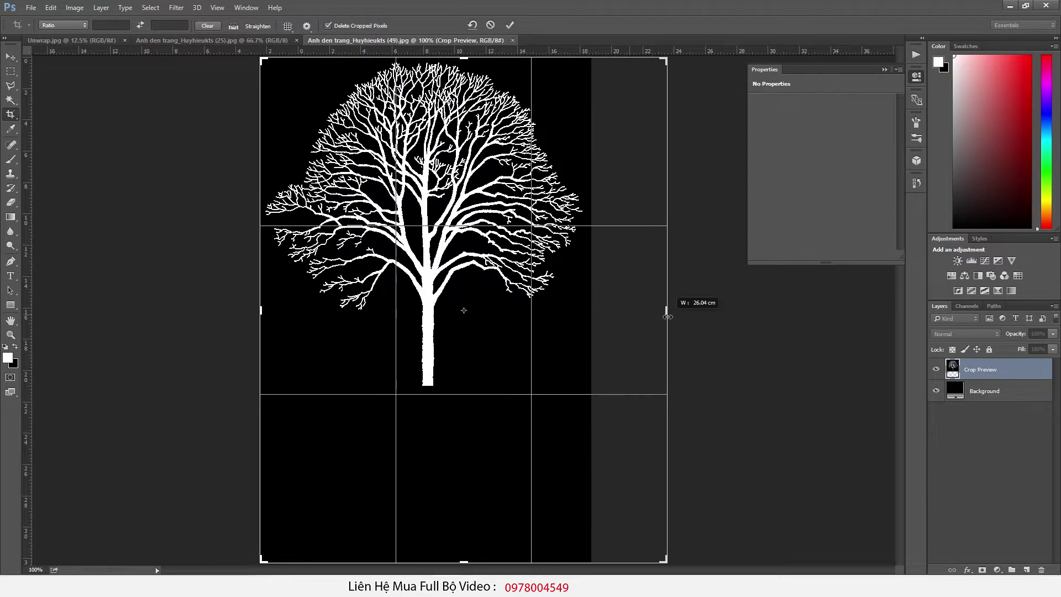
{"action": "scroll", "coordinate": [615, 339], "scroll_direction": "down", "scroll_amount": 3, "text": "alt"}
{"action": "left_click_drag", "start_coordinate": [357, 313], "coordinate": [301, 310]}
{"action": "left_click_drag", "start_coordinate": [473, 183], "coordinate": [486, 120]}
{"action": "key", "text": "Return"}
{"action": "key", "text": "v"}
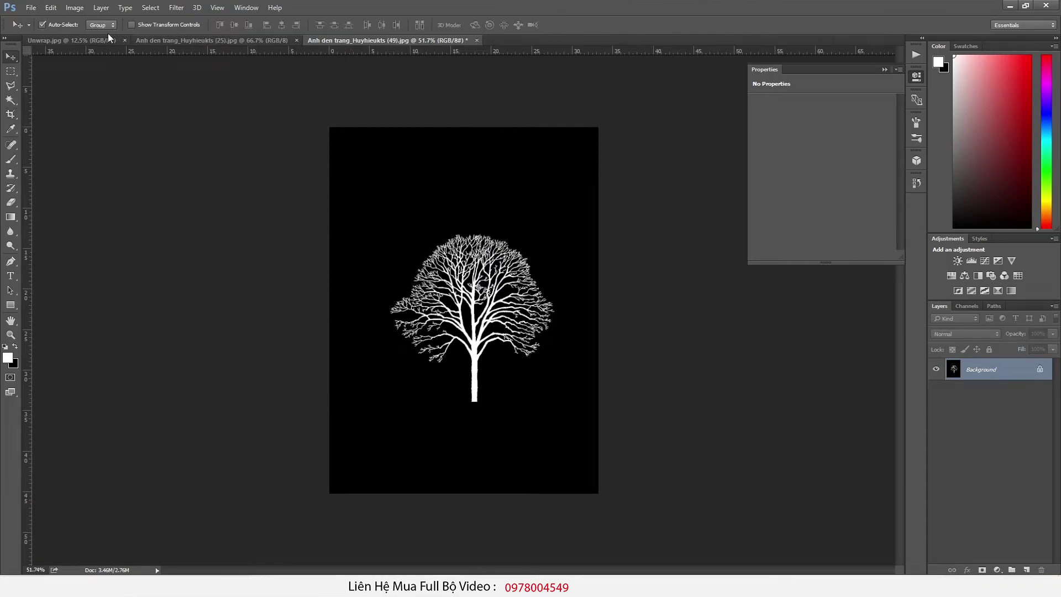
- Add a Threshold adjustment layer at level 51 to the Body Painting figure image
{"action": "left_click", "coordinate": [140, 39]}
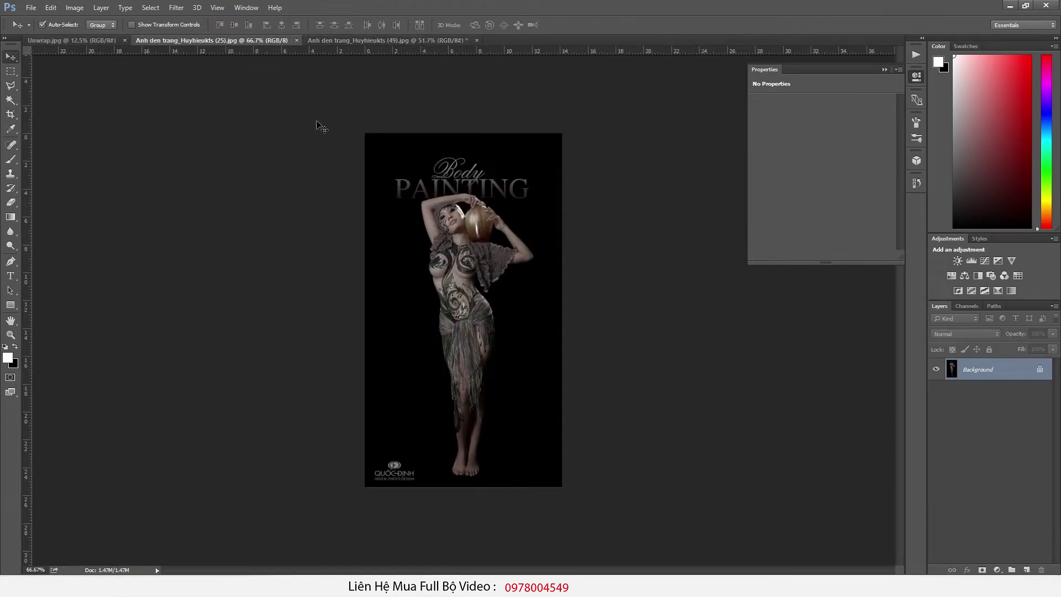
{"action": "left_click", "coordinate": [883, 71]}
{"action": "scroll", "coordinate": [578, 176], "scroll_direction": "up", "scroll_amount": 1, "text": "alt"}
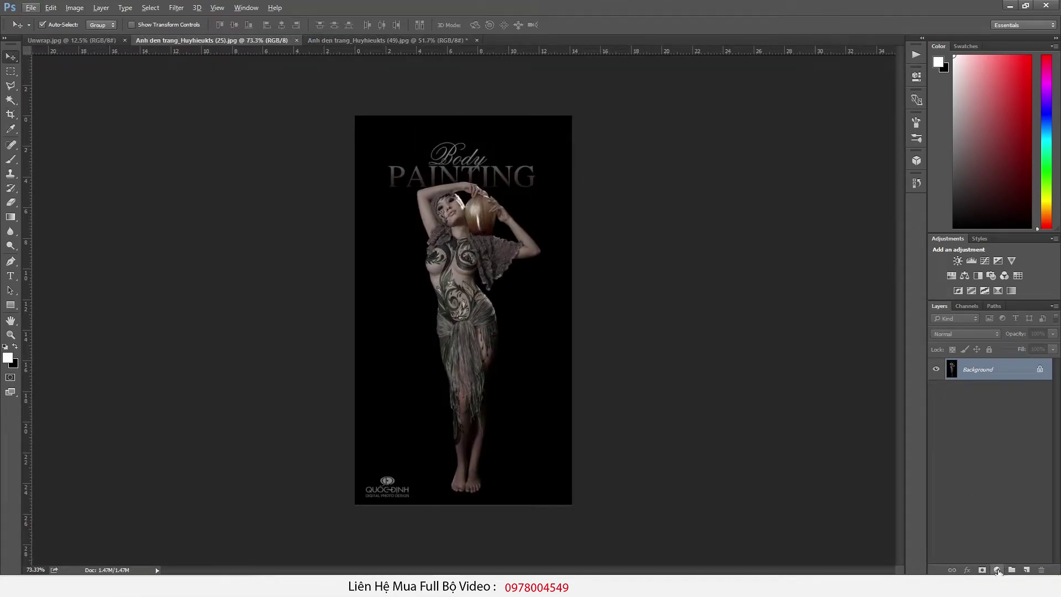
{"action": "left_click", "coordinate": [998, 569]}
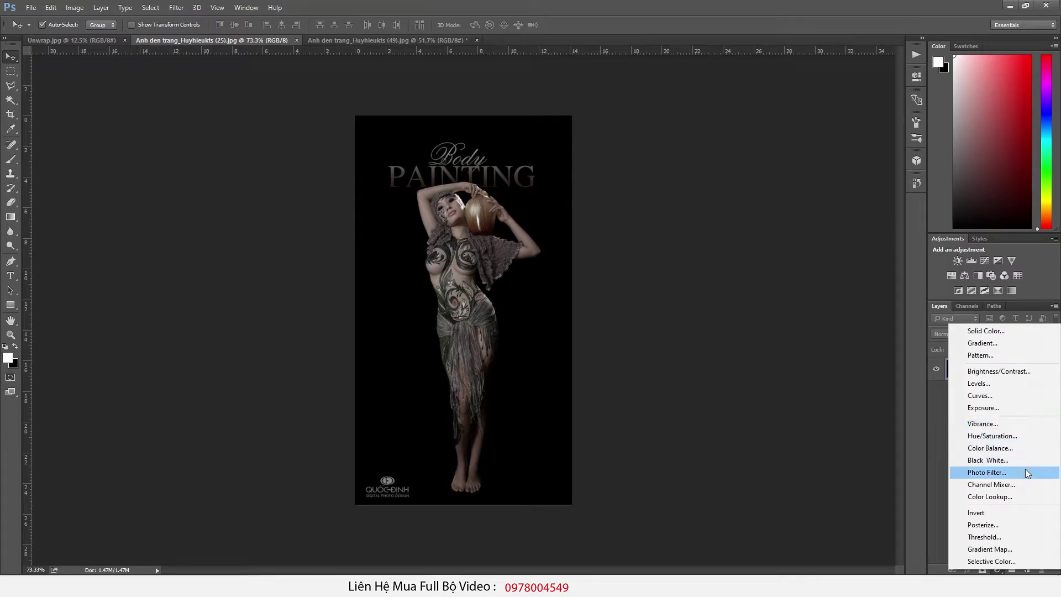
{"action": "left_click", "coordinate": [1003, 536]}
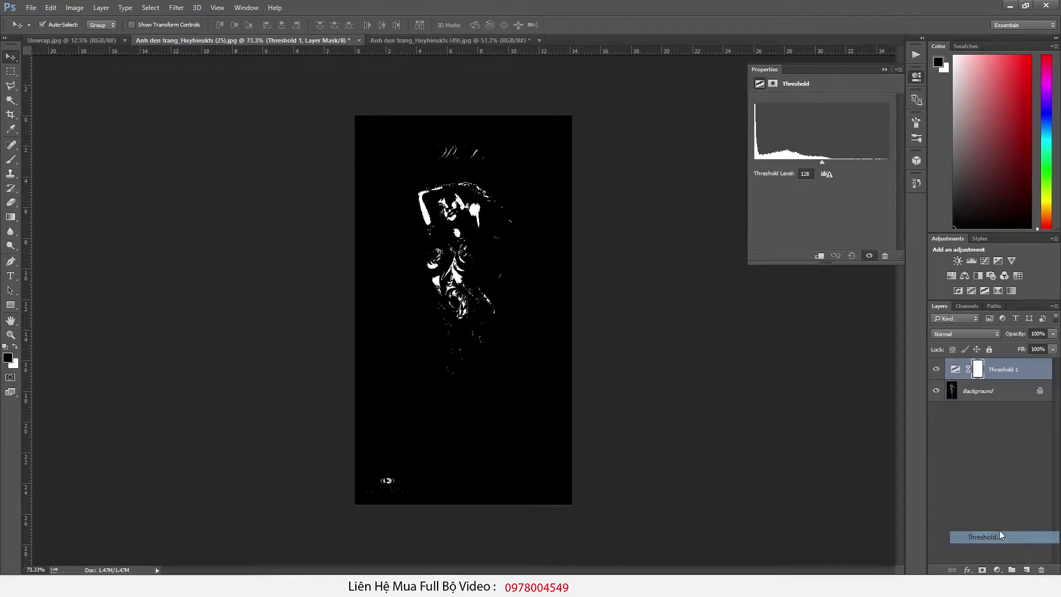
{"action": "scroll", "coordinate": [568, 279], "scroll_direction": "up", "scroll_amount": 2, "text": "alt"}
{"action": "left_click_drag", "start_coordinate": [822, 162], "coordinate": [780, 160]}
{"action": "scroll", "coordinate": [648, 236], "scroll_direction": "down", "scroll_amount": 1, "text": "alt"}
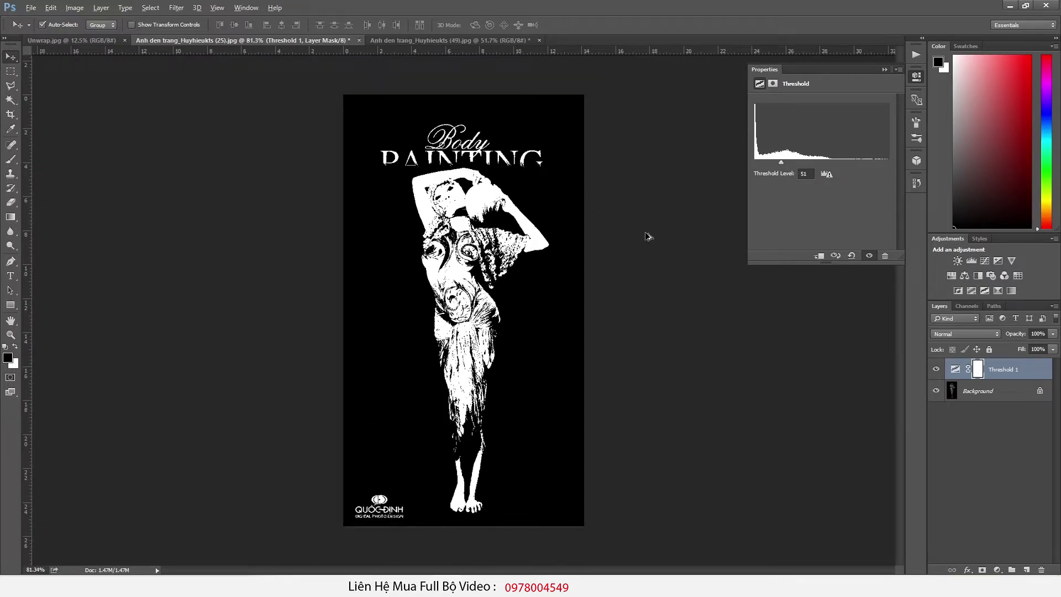
- Merge the Threshold adjustment layer with the figure image's background
{"action": "left_click", "coordinate": [964, 395], "text": "shift"}
{"action": "key", "text": "ctrl+e"}
{"action": "scroll", "coordinate": [561, 299], "scroll_direction": "down", "scroll_amount": 3, "text": "alt"}
{"action": "left_click", "coordinate": [884, 70]}
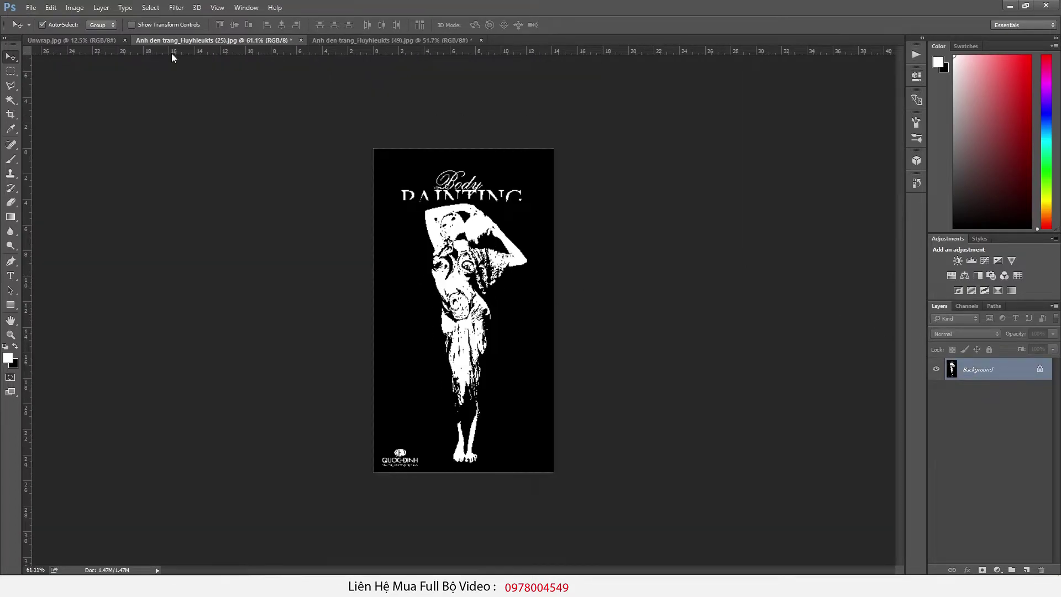
- Copy the black-and-white figure into Unwrap.jpg over the first pane and close the figure document without saving
{"action": "left_click_drag", "start_coordinate": [182, 40], "coordinate": [87, 32]}
{"action": "left_click", "coordinate": [86, 39]}
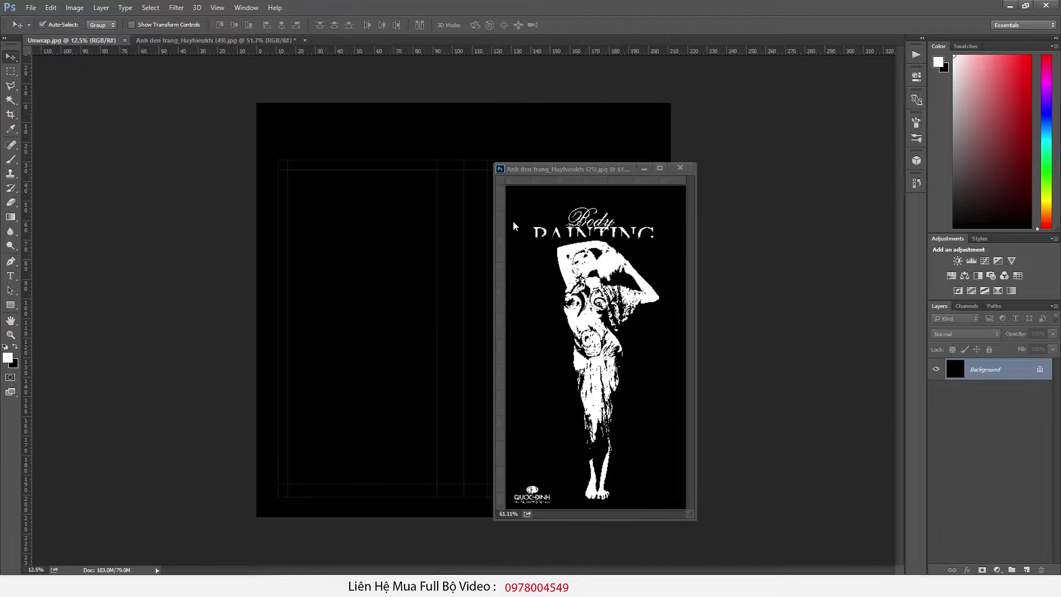
{"action": "left_click_drag", "start_coordinate": [596, 312], "coordinate": [354, 315]}
{"action": "left_click", "coordinate": [680, 170]}
{"action": "left_click", "coordinate": [540, 227]}
{"action": "key", "text": "ctrl+0"}
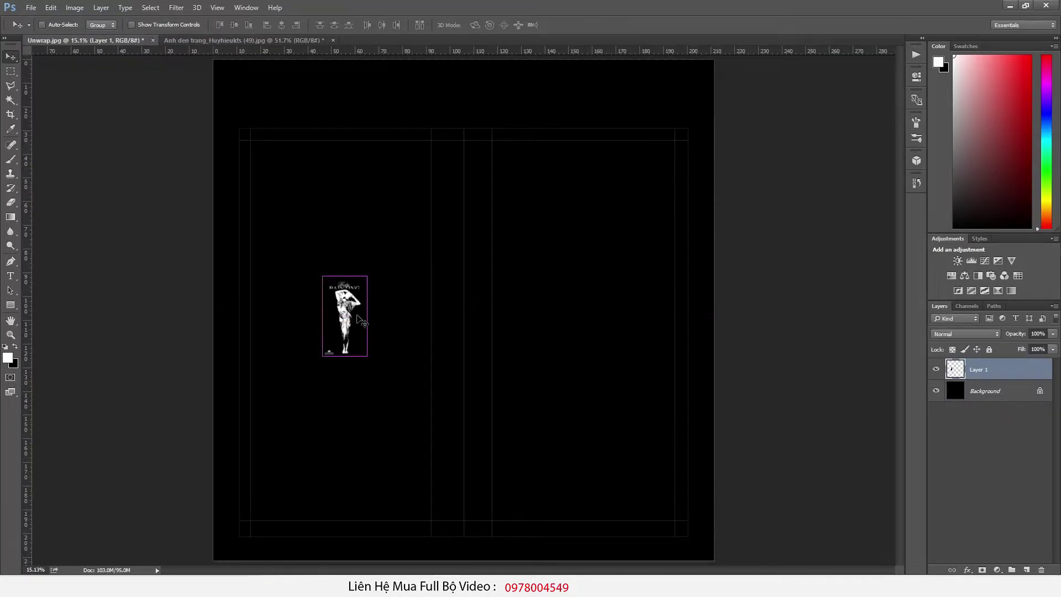
- Enlarge the figure layer proportionally and position it inside the first pane of the unwrap
{"action": "key", "text": "ctrl+t"}
{"action": "left_click_drag", "start_coordinate": [368, 354], "coordinate": [476, 551], "text": "shift"}
{"action": "left_click_drag", "start_coordinate": [411, 382], "coordinate": [337, 296]}
{"action": "key", "text": "Return"}
{"action": "scroll", "coordinate": [495, 325], "scroll_direction": "down", "scroll_amount": 3, "text": "alt"}
{"action": "scroll", "coordinate": [399, 406], "scroll_direction": "up", "scroll_amount": 4, "text": "alt"}
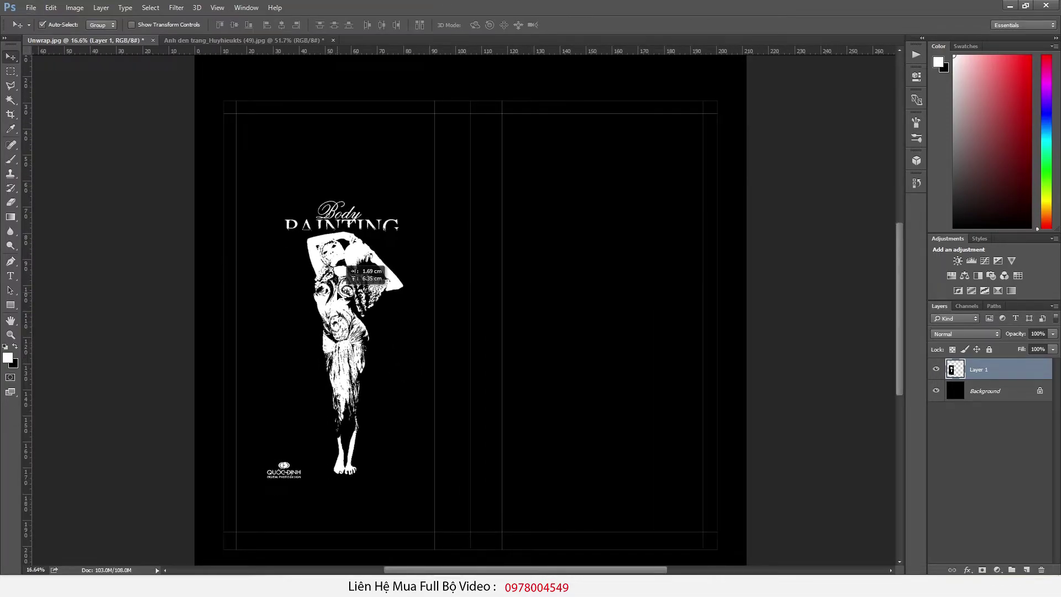
- Copy the white tree image into Unwrap.jpg over the second pane and minimize the tree document
{"action": "left_click", "coordinate": [253, 39]}
{"action": "left_click_drag", "start_coordinate": [259, 41], "coordinate": [447, 142]}
{"action": "left_click_drag", "start_coordinate": [291, 259], "coordinate": [598, 331]}
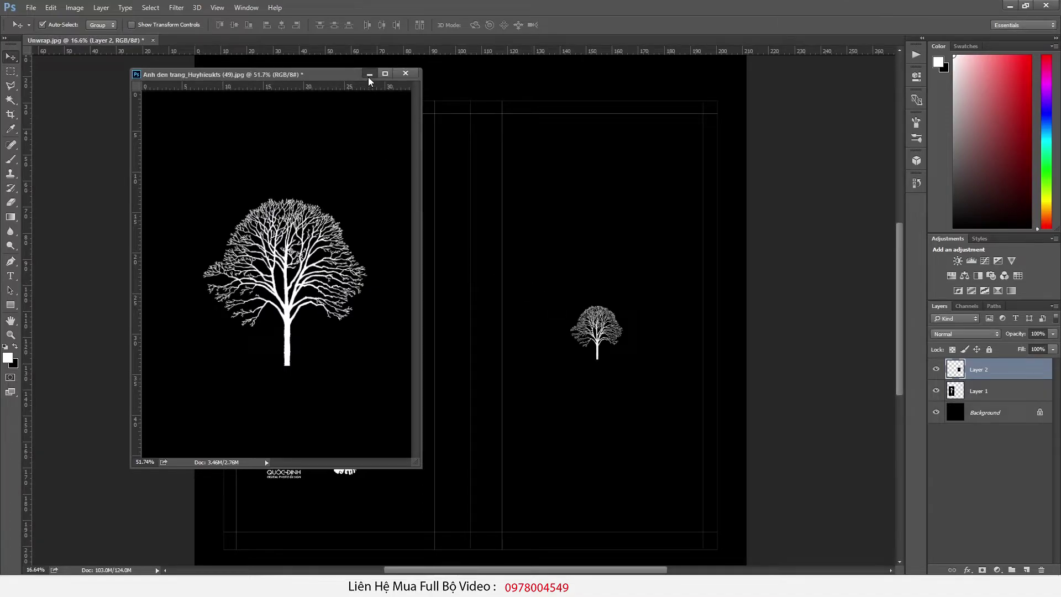
{"action": "left_click", "coordinate": [369, 76]}
- Enlarge the tree layer proportionally and position it inside the second pane of the unwrap
{"action": "scroll", "coordinate": [416, 258], "scroll_direction": "down", "scroll_amount": 3, "text": "alt"}
{"action": "scroll", "coordinate": [597, 331], "scroll_direction": "up", "scroll_amount": 4, "text": "alt"}
{"action": "left_click_drag", "start_coordinate": [564, 332], "coordinate": [552, 269]}
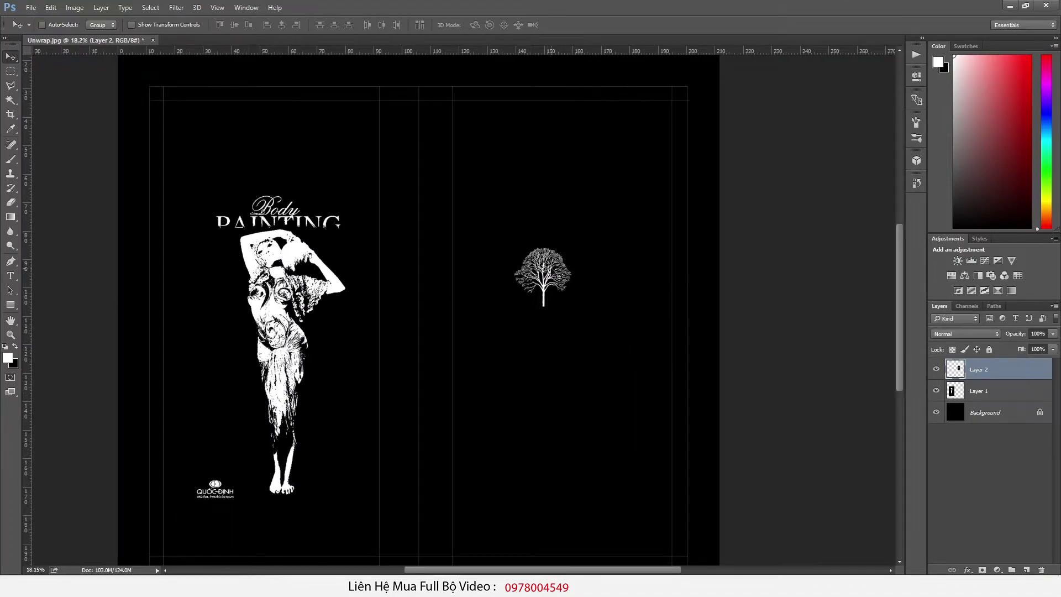
{"action": "key", "text": "ctrl+t"}
{"action": "left_click_drag", "start_coordinate": [620, 417], "coordinate": [722, 521], "text": "shift"}
{"action": "left_click_drag", "start_coordinate": [620, 332], "coordinate": [561, 294]}
{"action": "key", "text": "Return"}
- Add a new empty layer directly above the Background layer
{"action": "left_click", "coordinate": [992, 412]}
{"action": "left_click", "coordinate": [1026, 569]}
{"action": "scroll", "coordinate": [629, 371], "scroll_direction": "down", "scroll_amount": 1, "text": "alt"}
{"action": "scroll", "coordinate": [628, 371], "scroll_direction": "up", "scroll_amount": 1, "text": "alt"}
- Scale the tree layer down slightly and recentre it within its pane
{"action": "key", "text": "ctrl+t"}
{"action": "left_click_drag", "start_coordinate": [684, 469], "coordinate": [660, 451], "text": "shift"}
{"action": "left_click_drag", "start_coordinate": [696, 493], "coordinate": [670, 457], "text": "shift"}
{"action": "left_click_drag", "start_coordinate": [583, 295], "coordinate": [602, 327]}
{"action": "key", "text": "Return"}
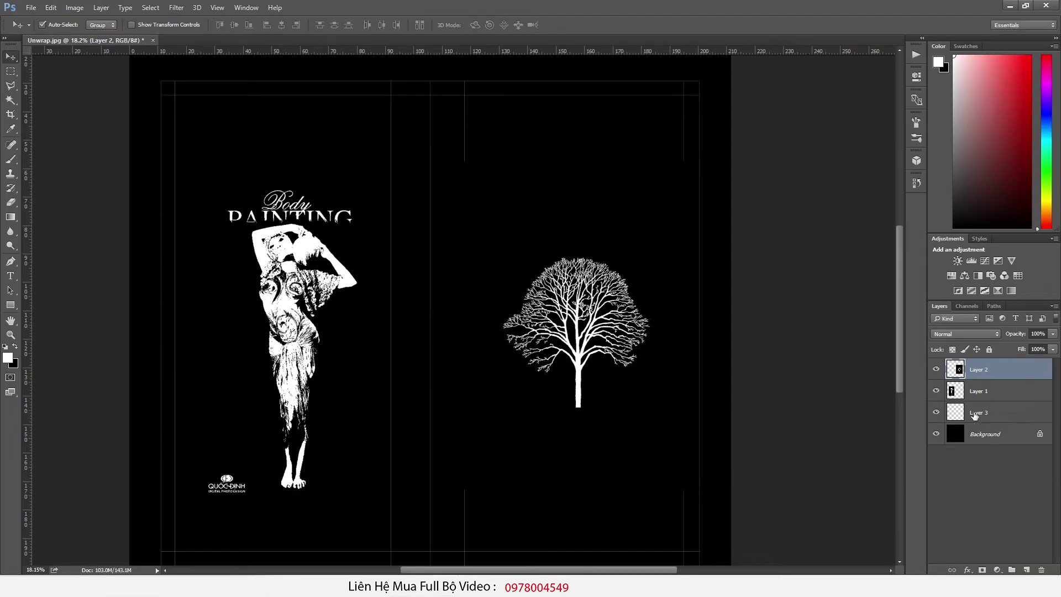
- Fill the empty Layer 3 with black to cover the unwrap guide lines, keeping the layer visible
{"action": "left_click", "coordinate": [978, 420]}
{"action": "key", "text": "ctrl+BackSpace"}
{"action": "left_click", "coordinate": [936, 412]}
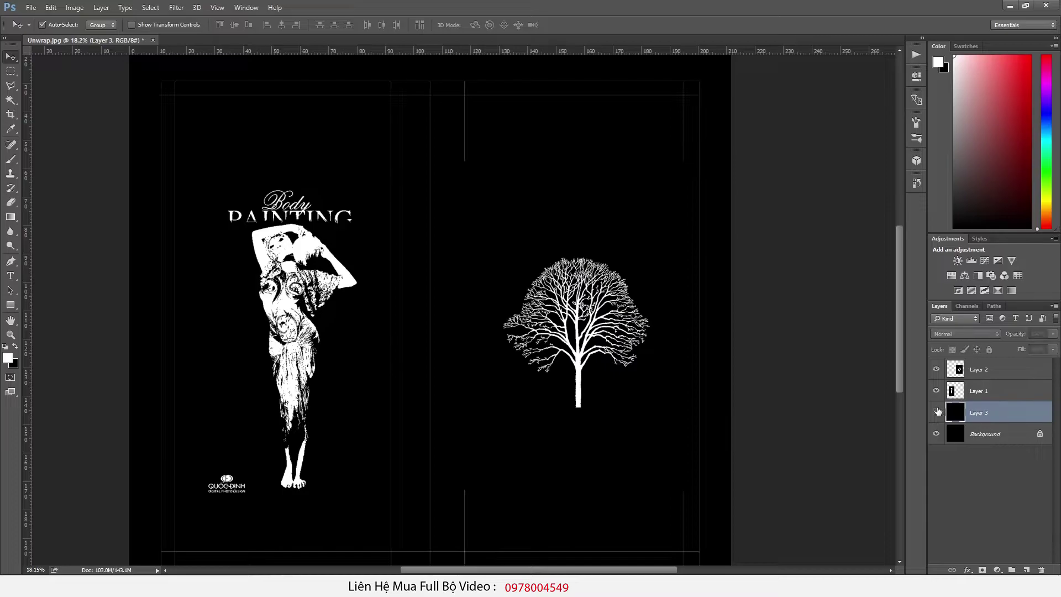
{"action": "left_click", "coordinate": [600, 324]}
{"action": "left_click_drag", "start_coordinate": [1020, 333], "coordinate": [985, 336]}
{"action": "key", "text": "ctrl+z"}
{"action": "left_click", "coordinate": [936, 412]}
{"action": "left_click", "coordinate": [975, 413]}
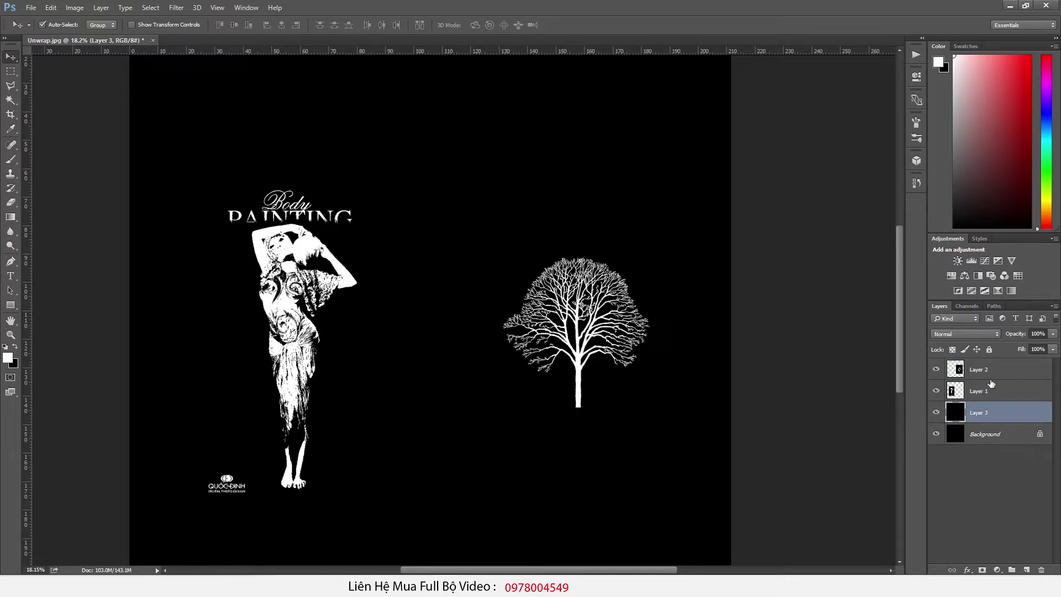
- Merge the tree, figure, black fill and Background layers into a single layer
{"action": "left_click", "coordinate": [974, 435]}
{"action": "left_click", "coordinate": [970, 369], "text": "shift"}
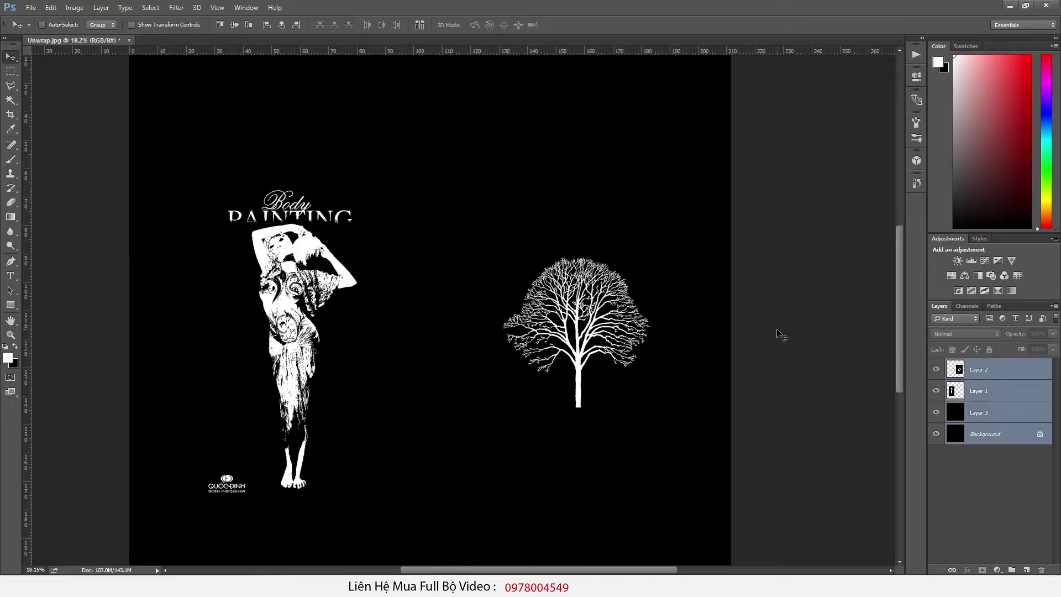
{"action": "key", "text": "ctrl+e"}
{"action": "scroll", "coordinate": [430, 330], "scroll_direction": "up", "scroll_amount": 1, "text": "alt"}
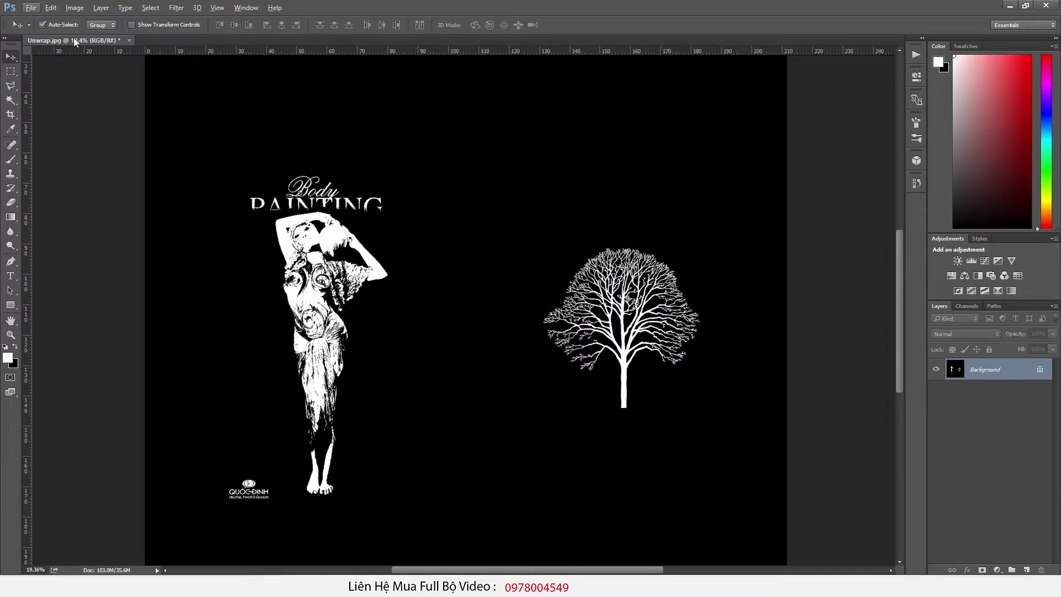
- Save the merged image in the B91 folder as a JPEG named Mask at Maximum quality
{"action": "left_click", "coordinate": [33, 10]}
{"action": "left_click", "coordinate": [48, 129]}
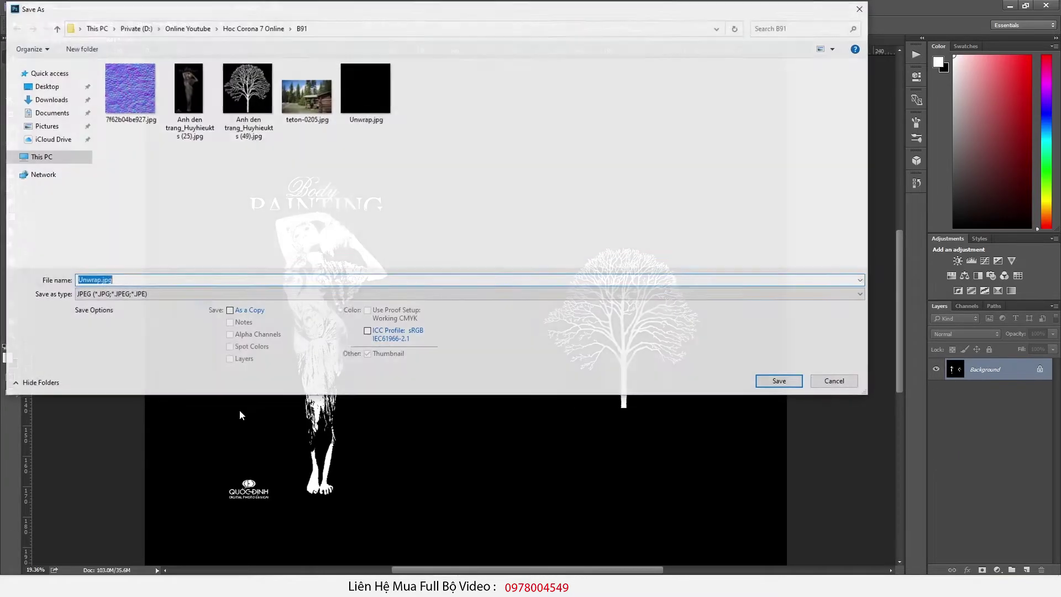
{"action": "type", "text": "Mask"}
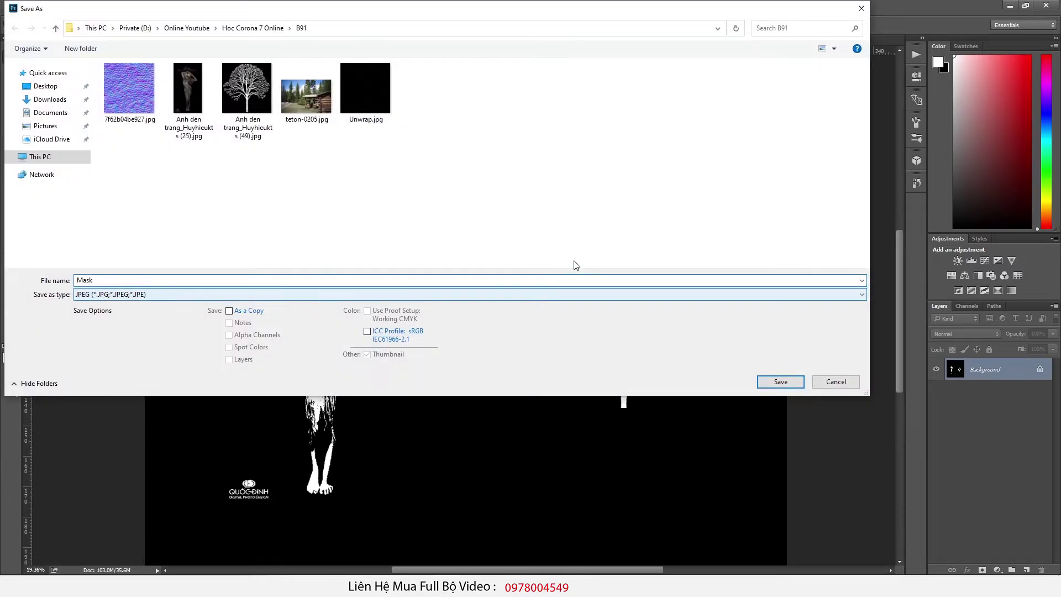
{"action": "left_click", "coordinate": [780, 381]}
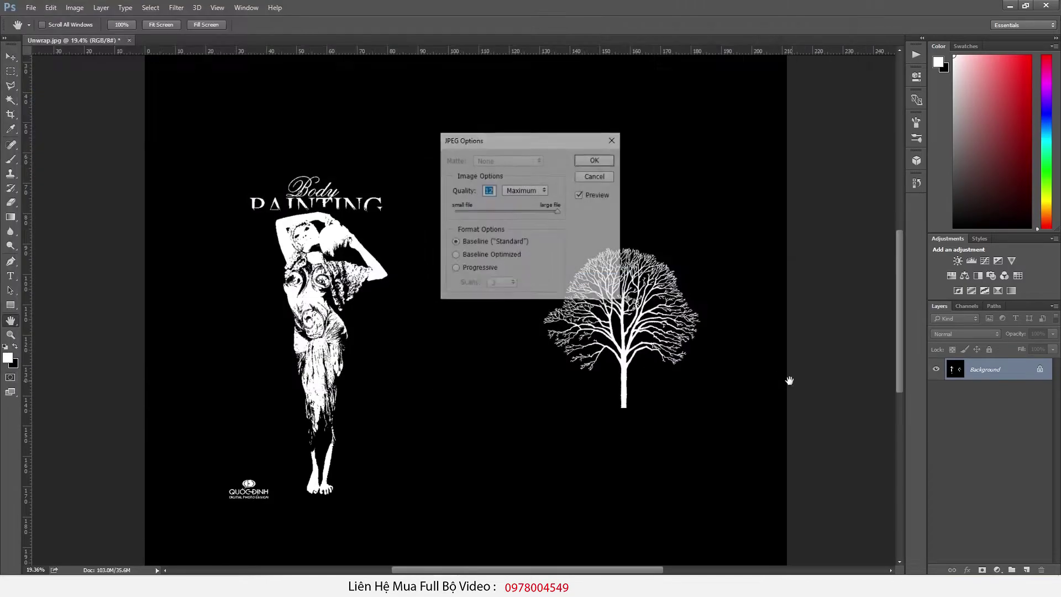
{"action": "left_click", "coordinate": [596, 160]}
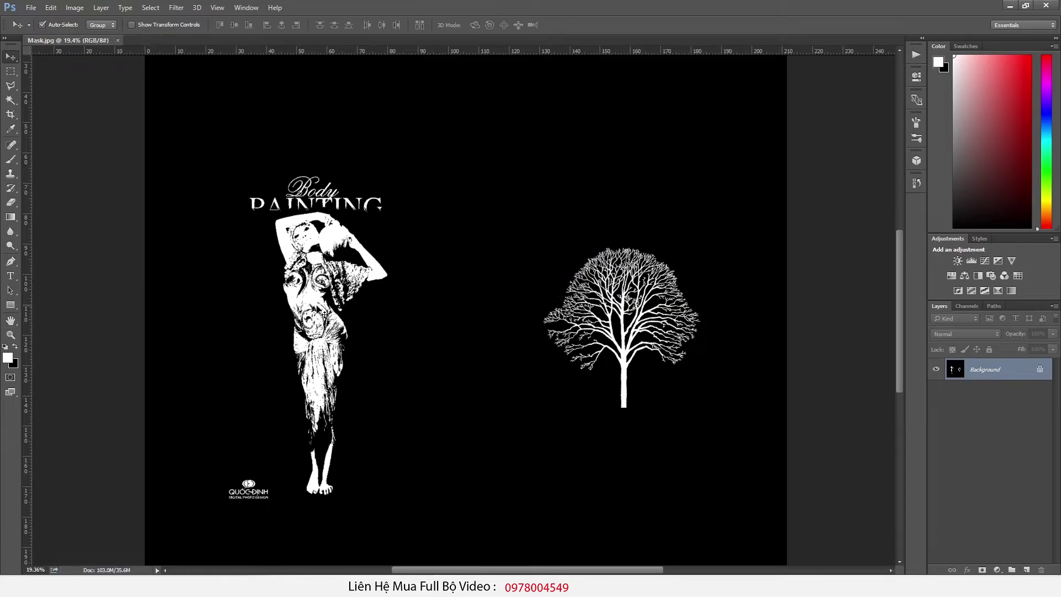
{"action": "scroll", "coordinate": [323, 314], "scroll_direction": "up", "scroll_amount": 4, "text": "alt"}
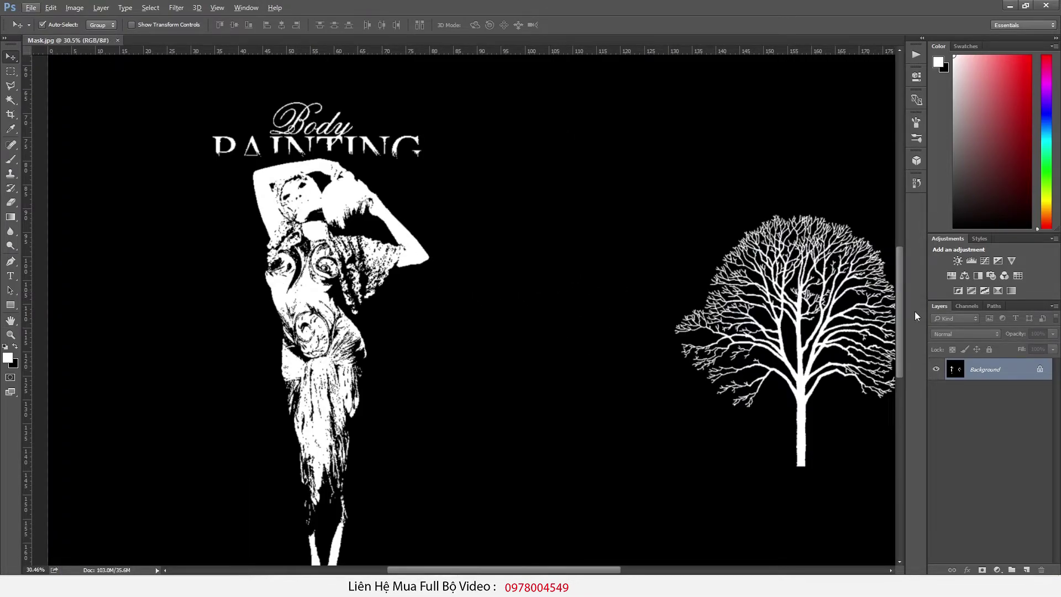
{"action": "scroll", "coordinate": [306, 293], "scroll_direction": "up", "scroll_amount": 2, "text": "alt"}
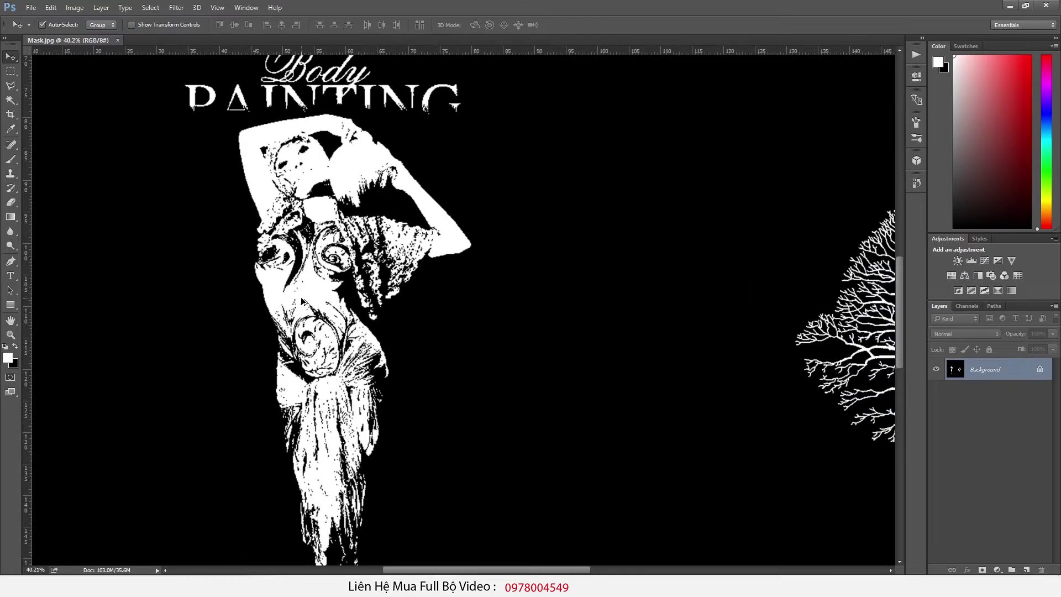
{"action": "scroll", "coordinate": [192, 286], "scroll_direction": "down", "scroll_amount": 4, "text": "alt"}
{"action": "scroll", "coordinate": [496, 399], "scroll_direction": "down", "scroll_amount": 1, "text": "alt"}
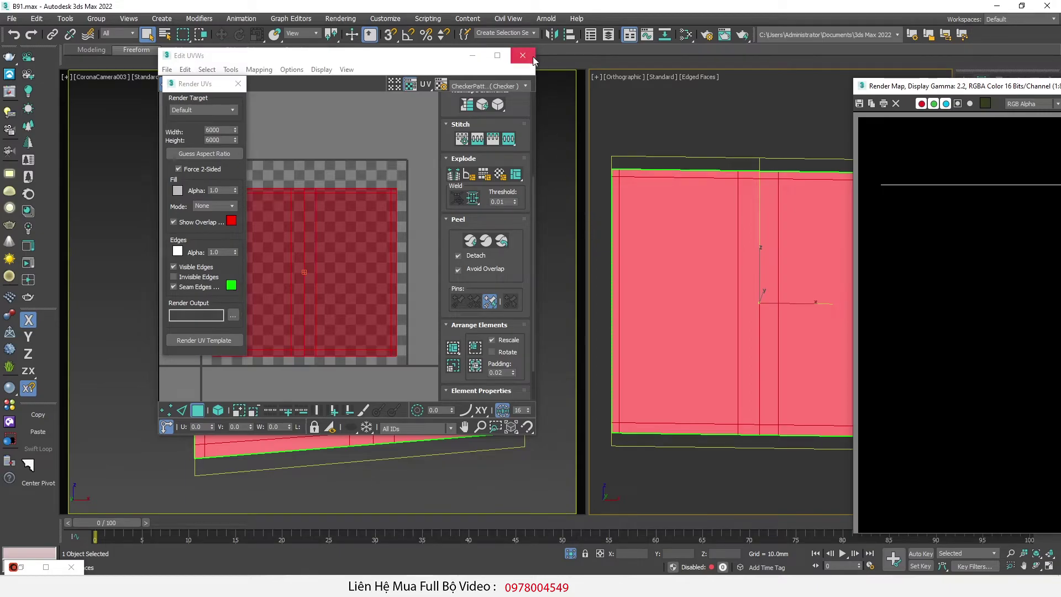
- In 3ds Max, close the Edit UVWs and Render Map windows and leave modifier editing of the pane
{"action": "left_click", "coordinate": [536, 55]}
{"action": "left_click_drag", "start_coordinate": [907, 94], "coordinate": [352, 117]}
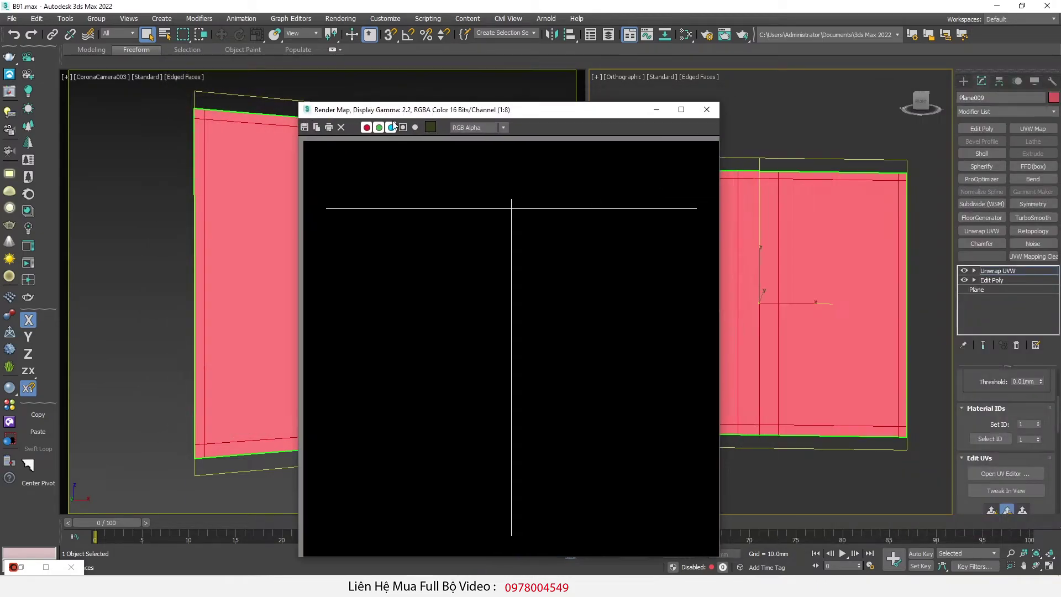
{"action": "left_click", "coordinate": [707, 110]}
{"action": "left_click", "coordinate": [964, 82]}
{"action": "scroll", "coordinate": [752, 351], "scroll_direction": "down", "scroll_amount": 5}
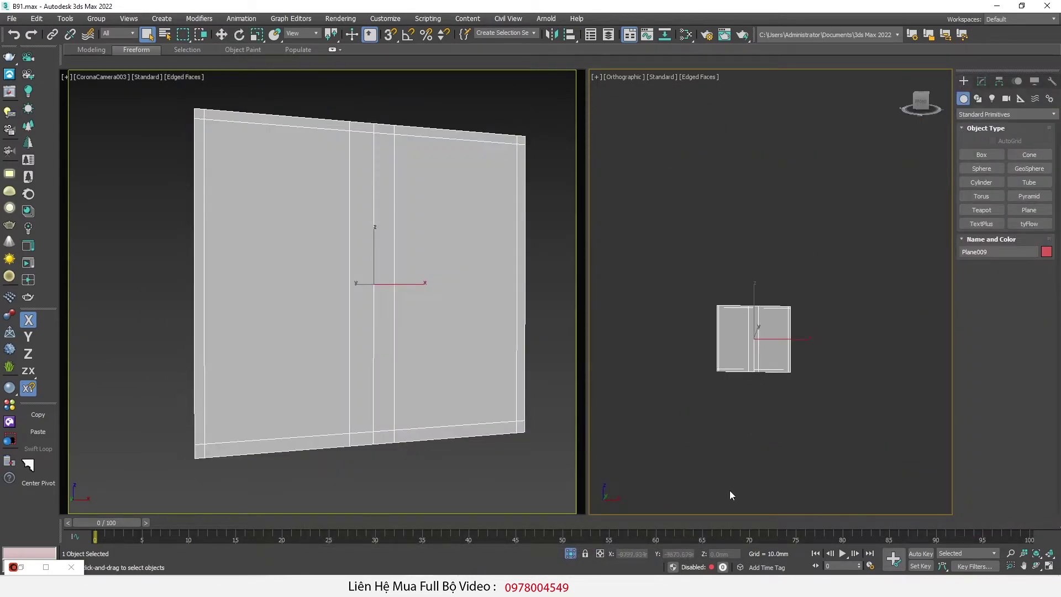
- Open the Slate Material Editor, collapse the Decal node and add a CoronaLayeredMtl beside the Glass and Decal materials
{"action": "key", "text": "m"}
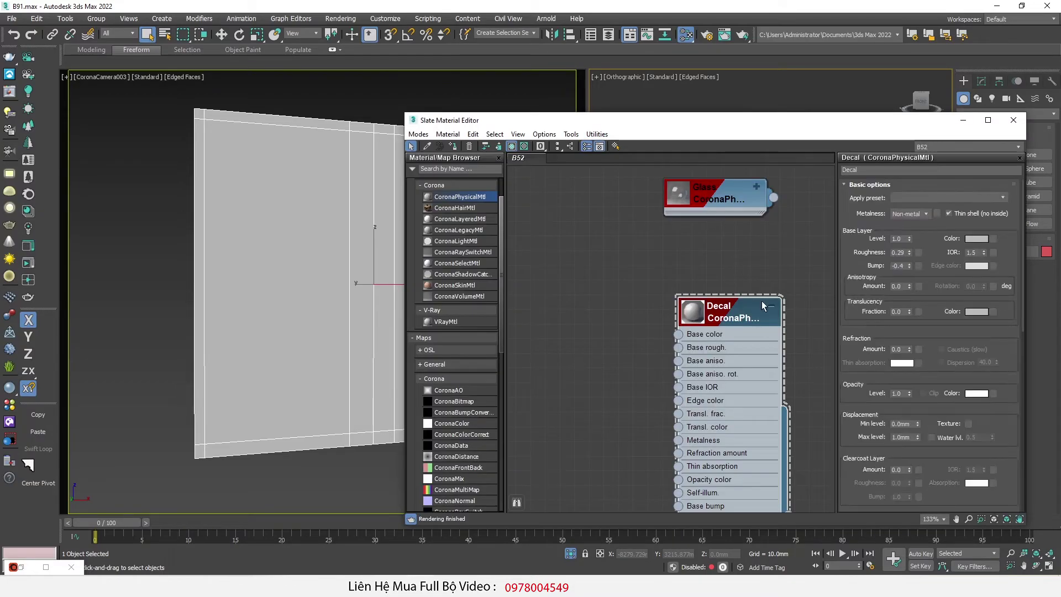
{"action": "left_click", "coordinate": [742, 295]}
{"action": "middle_click_drag", "start_coordinate": [715, 290], "coordinate": [653, 334]}
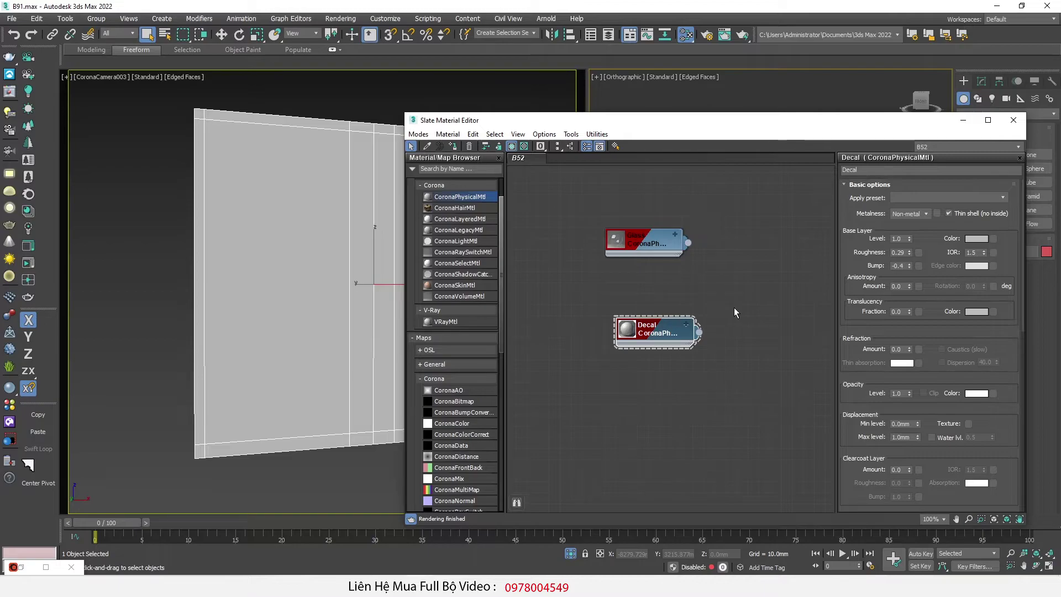
{"action": "scroll", "coordinate": [652, 336], "scroll_direction": "down", "scroll_amount": 2}
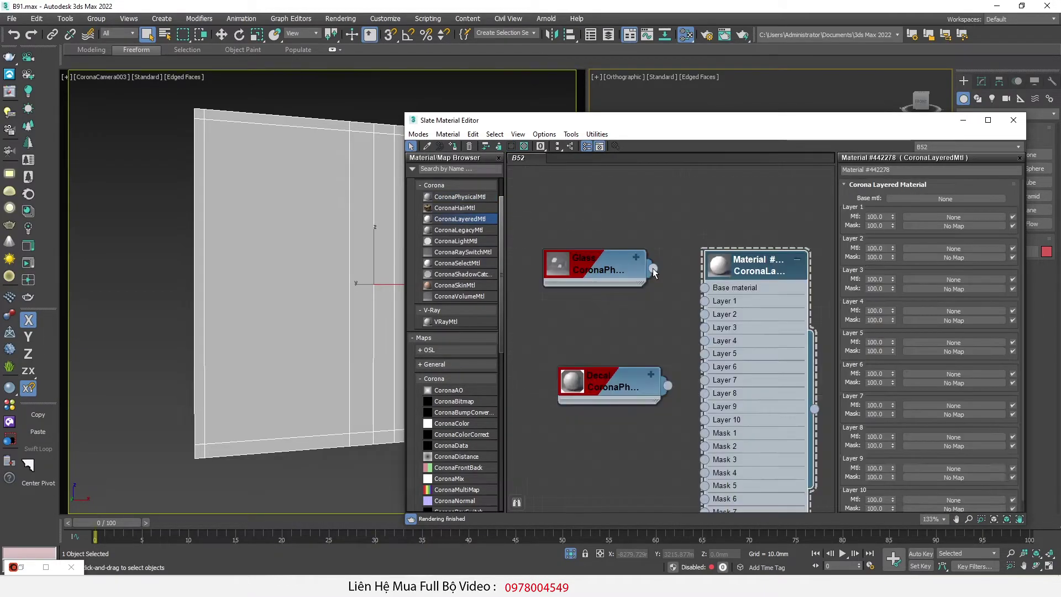
- Connect Glass as the layered material's base material and Decal as its Layer 1
{"action": "left_click_drag", "start_coordinate": [653, 268], "coordinate": [707, 288]}
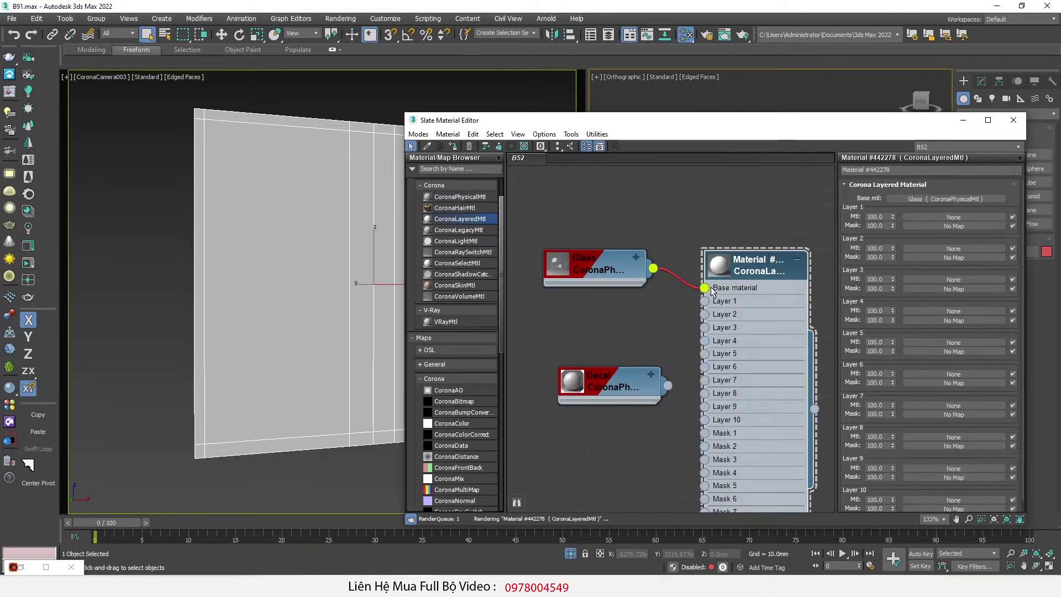
{"action": "left_click_drag", "start_coordinate": [695, 331], "coordinate": [704, 301]}
{"action": "scroll", "coordinate": [696, 309], "scroll_direction": "down", "scroll_amount": 6}
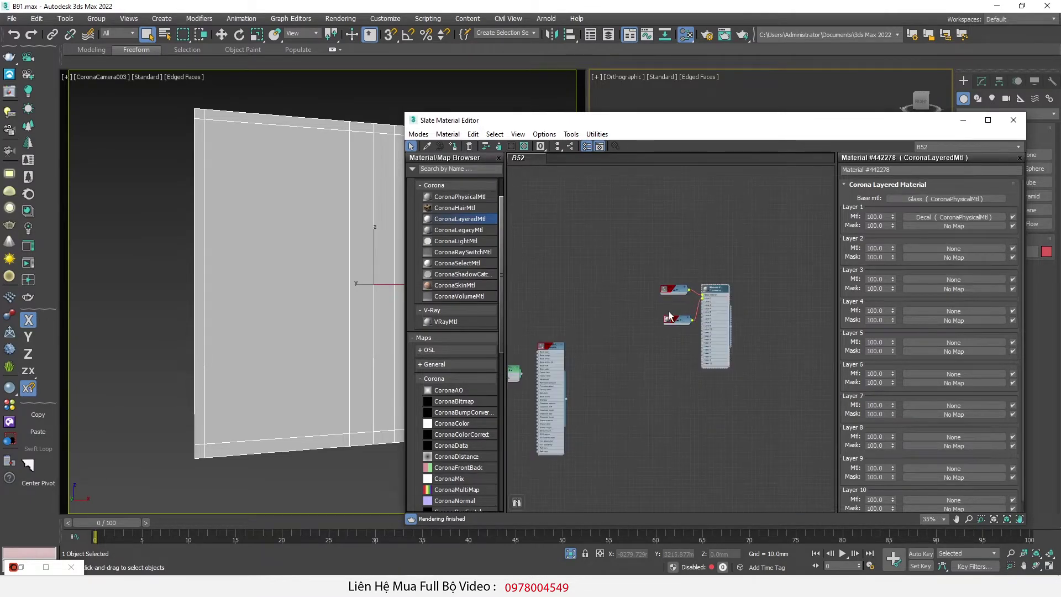
- Add an empty CoronaBitmap map next to the layered material without choosing an image file
{"action": "left_click_drag", "start_coordinate": [446, 401], "coordinate": [787, 312]}
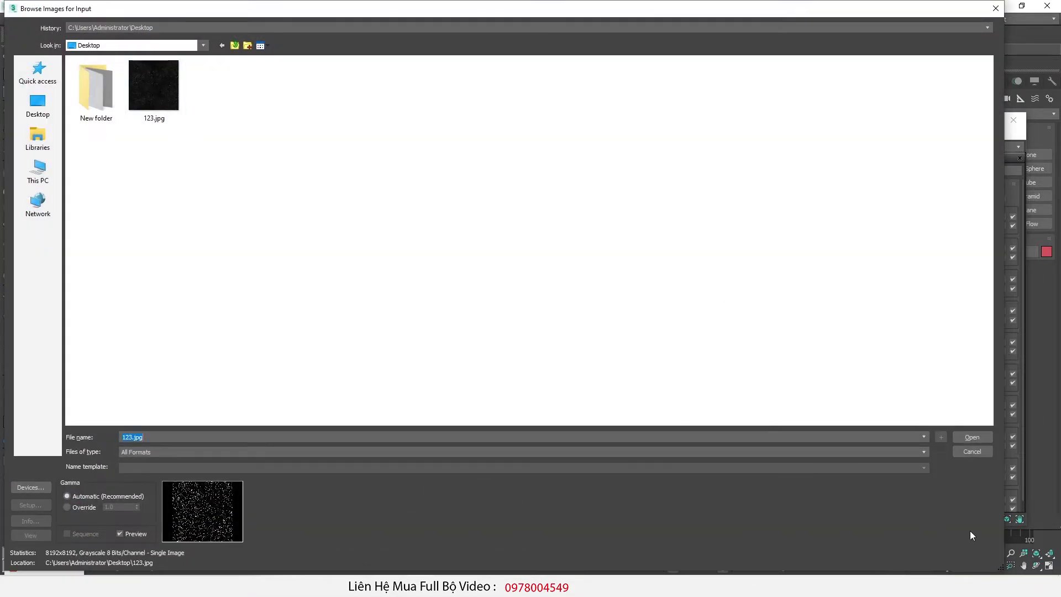
{"action": "left_click", "coordinate": [973, 454]}
{"action": "scroll", "coordinate": [779, 317], "scroll_direction": "up", "scroll_amount": 5}
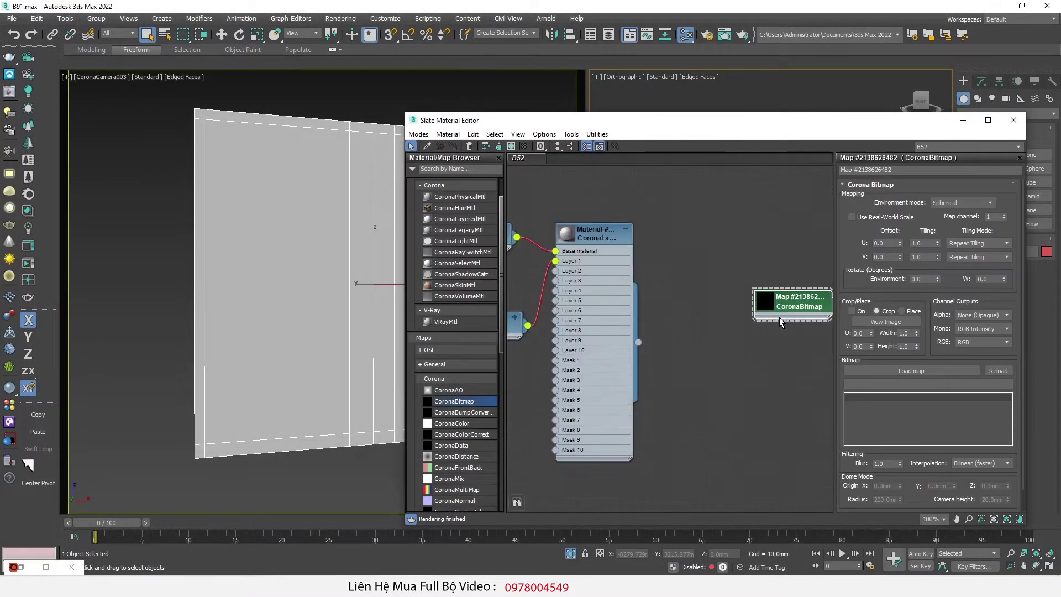
{"action": "left_click_drag", "start_coordinate": [787, 316], "coordinate": [757, 315]}
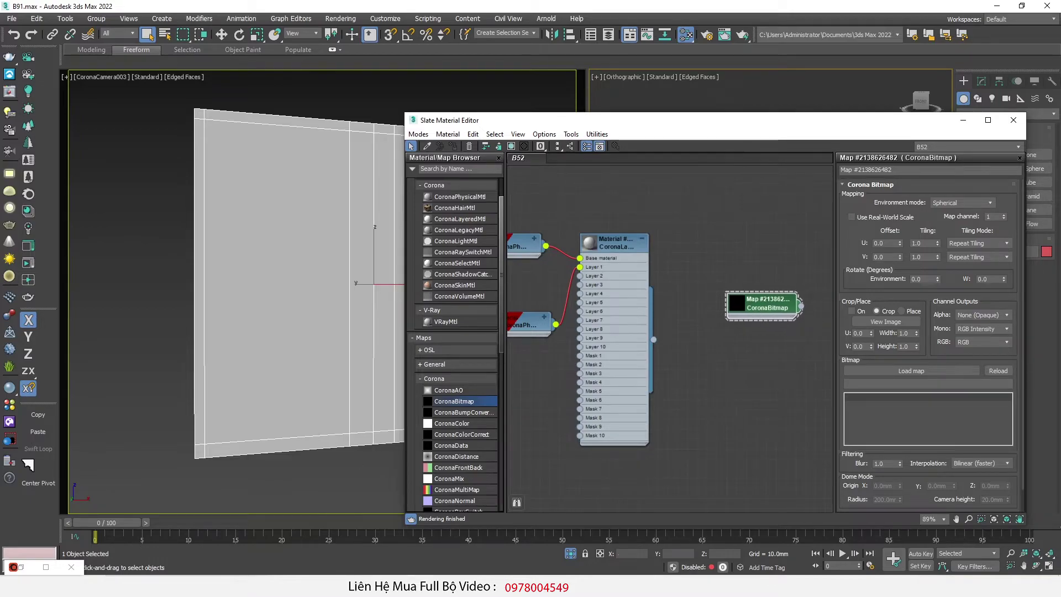
- Load Mask.jpg from the B91 folder into the new CoronaBitmap
{"action": "mouse_move", "coordinate": [146, 575]}
{"action": "left_click", "coordinate": [246, 525]}
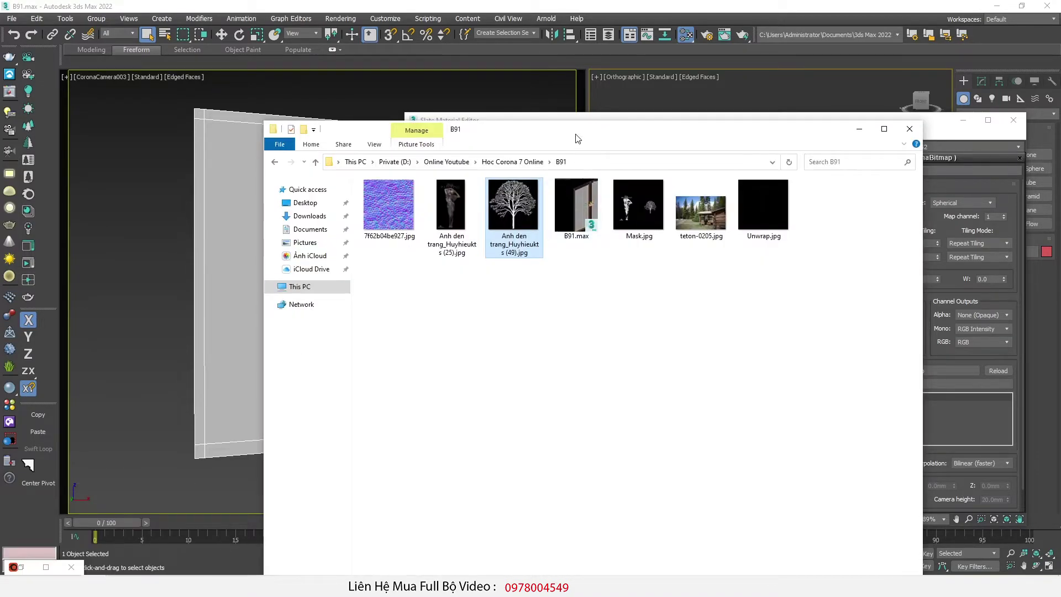
{"action": "left_click_drag", "start_coordinate": [577, 140], "coordinate": [244, 170]}
{"action": "left_click_drag", "start_coordinate": [306, 234], "coordinate": [911, 373]}
{"action": "left_click", "coordinate": [845, 492]}
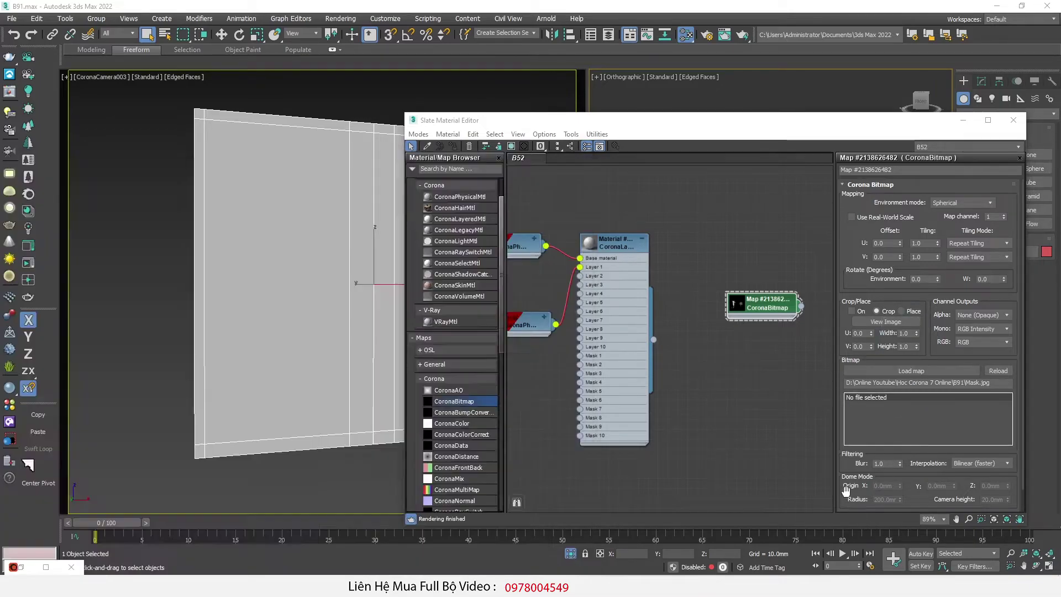
- Invert the output of the Mask.jpg bitmap and connect it to Mask 1 of the layered material
{"action": "scroll", "coordinate": [908, 298], "scroll_direction": "down", "scroll_amount": 5}
{"action": "left_click", "coordinate": [867, 275]}
{"action": "scroll", "coordinate": [718, 304], "scroll_direction": "up", "scroll_amount": 2}
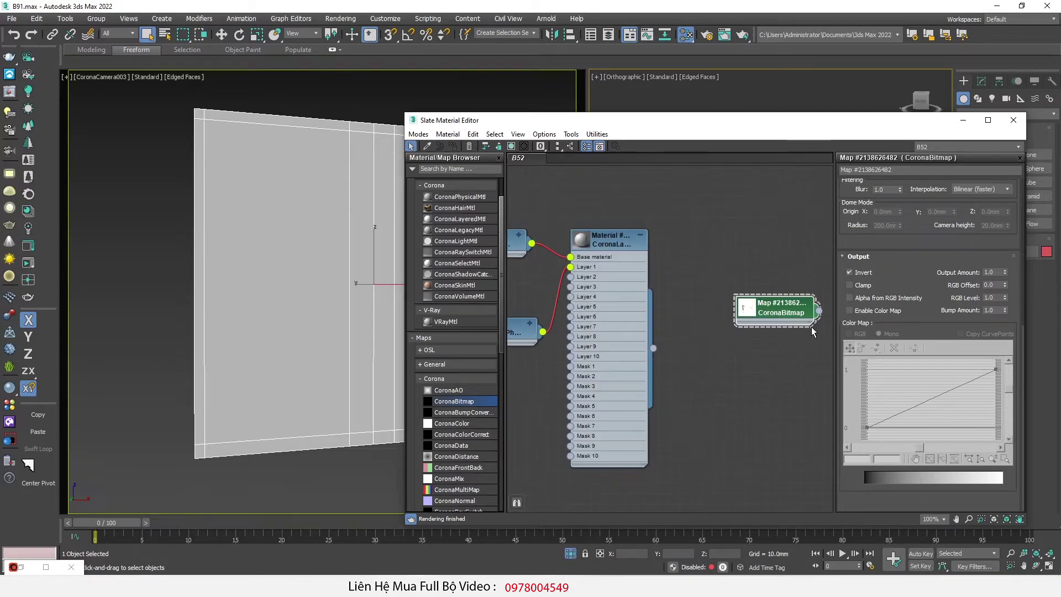
{"action": "left_click_drag", "start_coordinate": [819, 314], "coordinate": [648, 361]}
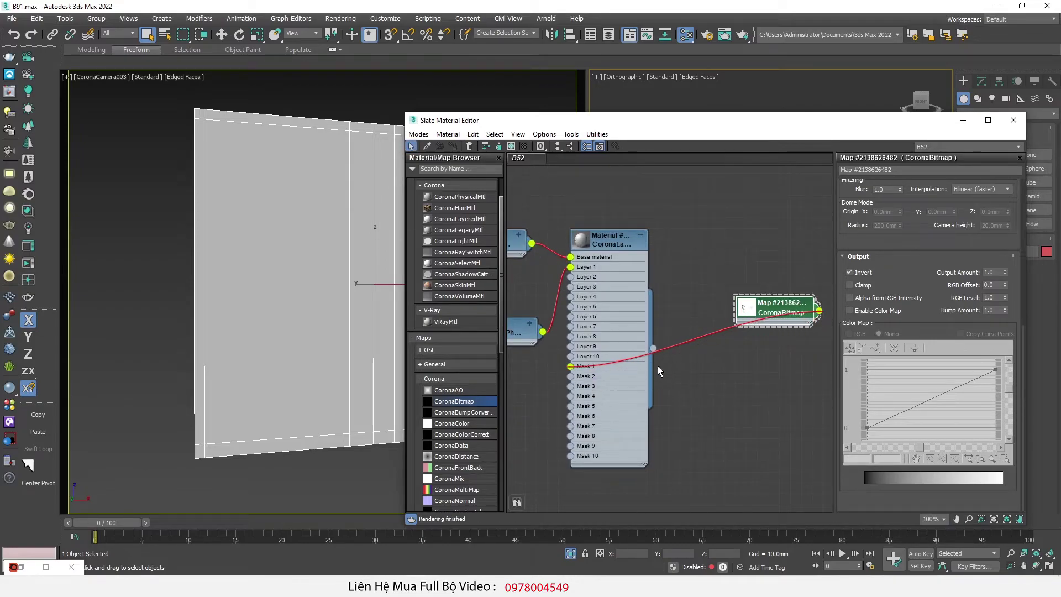
- Open the Glass and Decal material parameters and set the Decal's refraction amount to 1.0
{"action": "middle_click_drag", "start_coordinate": [648, 358], "coordinate": [743, 372]}
{"action": "scroll", "coordinate": [586, 285], "scroll_direction": "up", "scroll_amount": 2}
{"action": "double_click", "coordinate": [586, 254]}
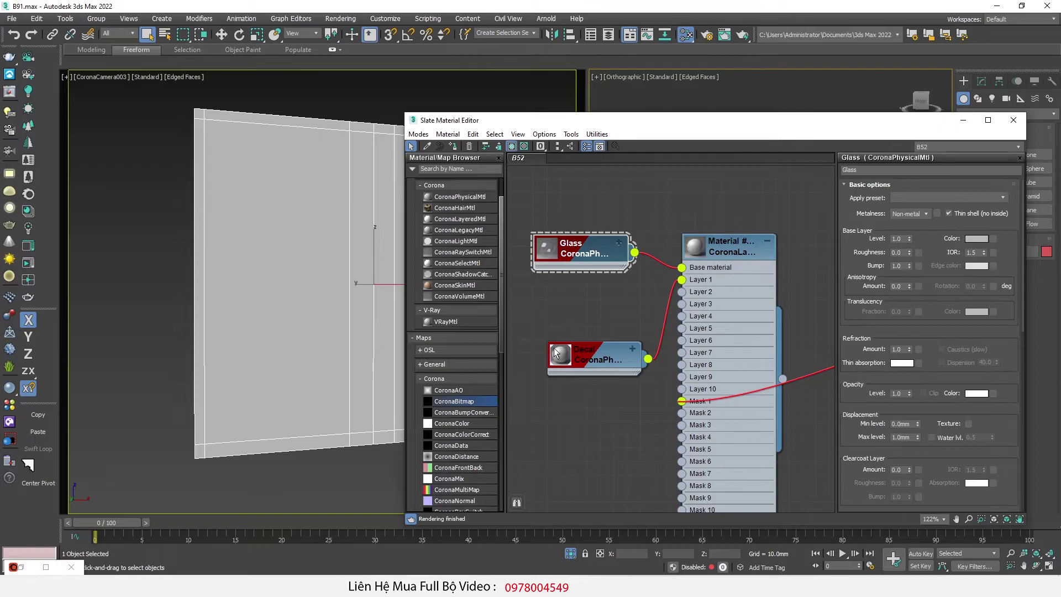
{"action": "left_click", "coordinate": [577, 365]}
{"action": "double_click", "coordinate": [577, 366]}
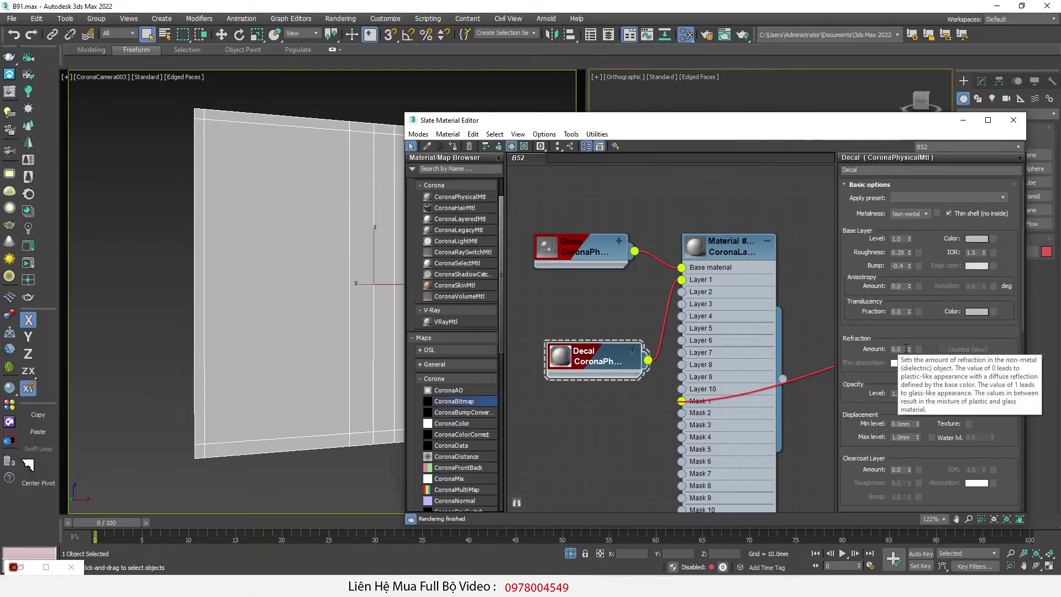
{"action": "left_click_drag", "start_coordinate": [909, 347], "coordinate": [909, 276]}
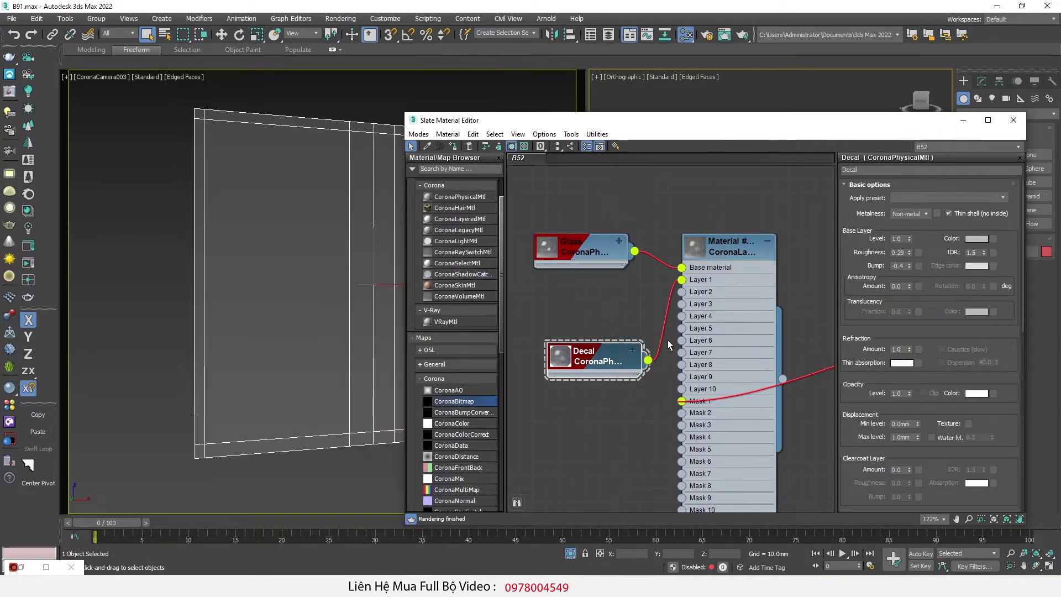
- Show the Mask.jpg bitmap shaded on the pane in the viewport and move the Slate Material Editor aside
{"action": "scroll", "coordinate": [669, 344], "scroll_direction": "down", "scroll_amount": 3}
{"action": "double_click", "coordinate": [705, 281]}
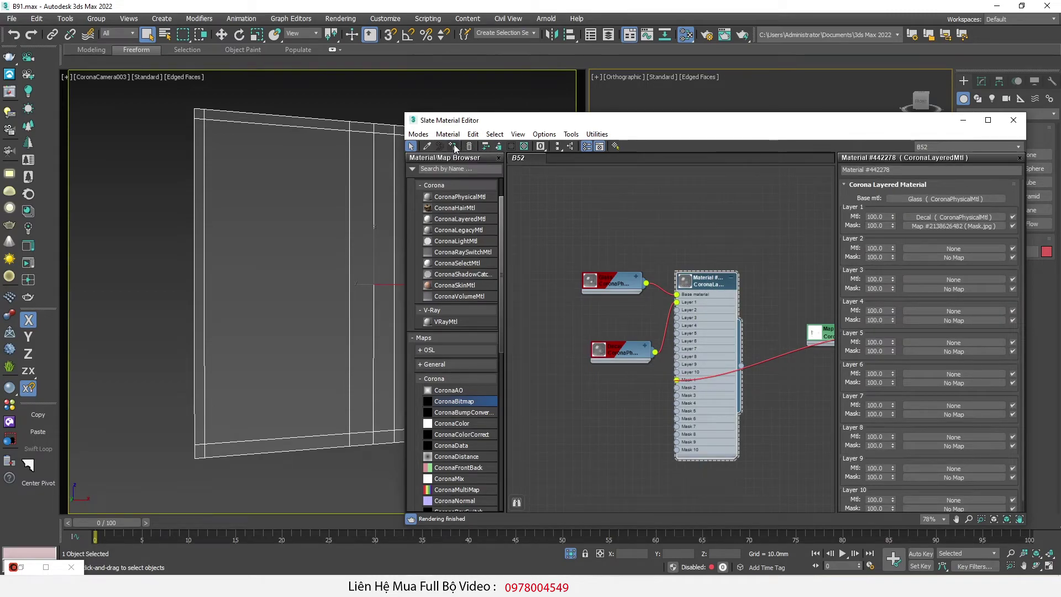
{"action": "double_click", "coordinate": [819, 331]}
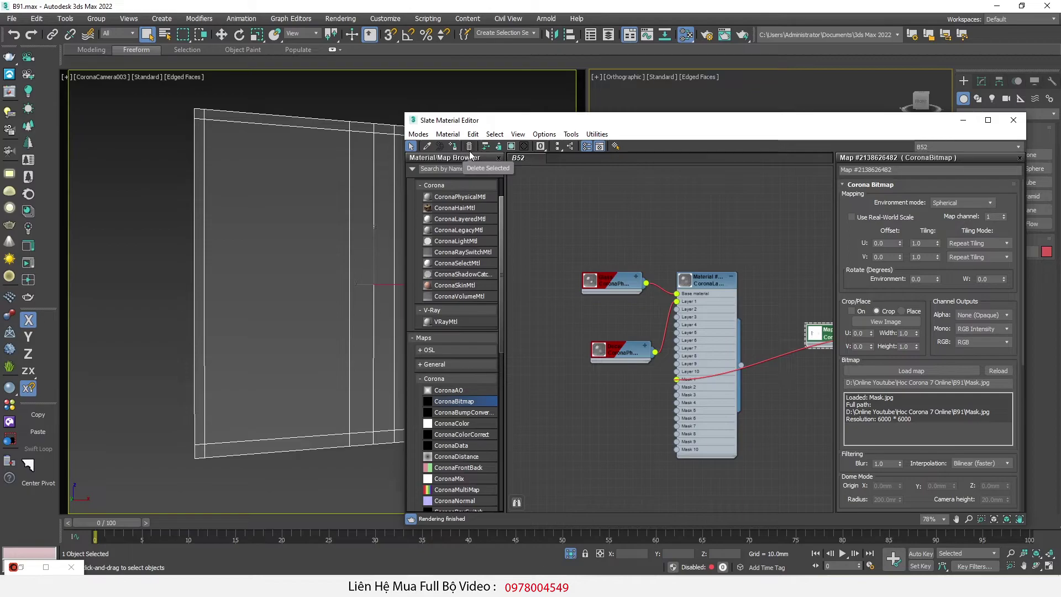
{"action": "left_click", "coordinate": [511, 147]}
{"action": "key", "text": "alt"}
{"action": "left_click_drag", "start_coordinate": [797, 128], "coordinate": [437, 98]}
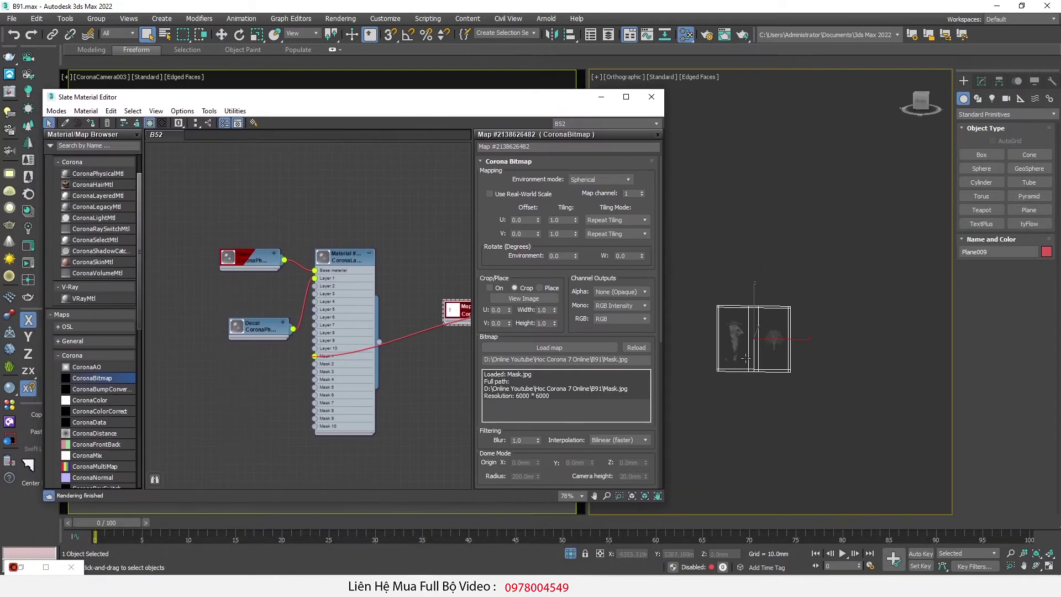
- Close the material editor, bring back the isolated scene's other objects and hide the large curved backdrop
{"action": "left_click", "coordinate": [658, 94]}
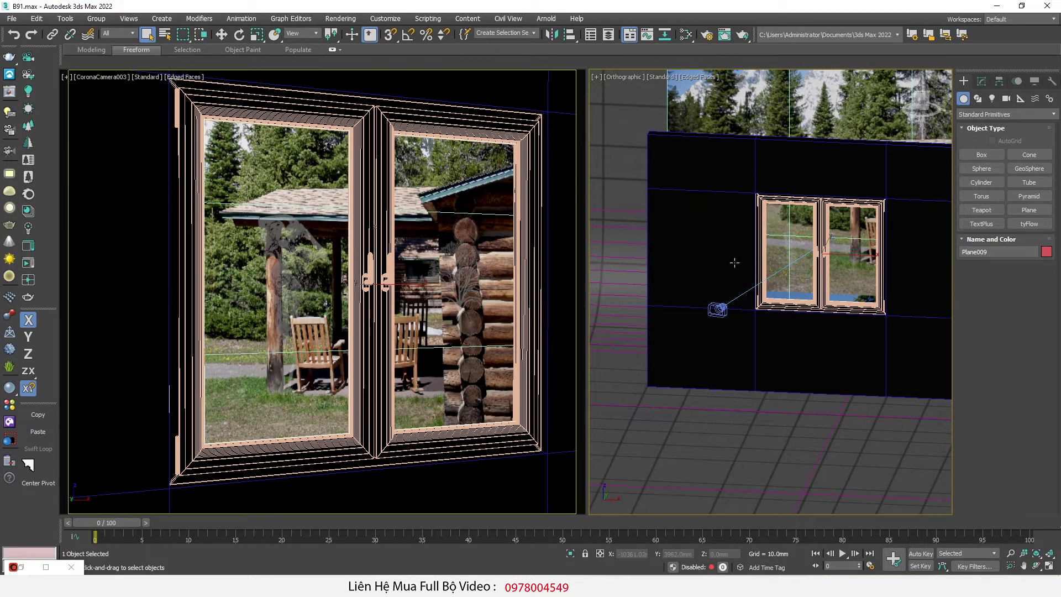
{"action": "scroll", "coordinate": [735, 262], "scroll_direction": "down", "scroll_amount": 6}
{"action": "middle_click_drag", "start_coordinate": [734, 263], "coordinate": [757, 300], "text": "alt"}
{"action": "key", "text": "w"}
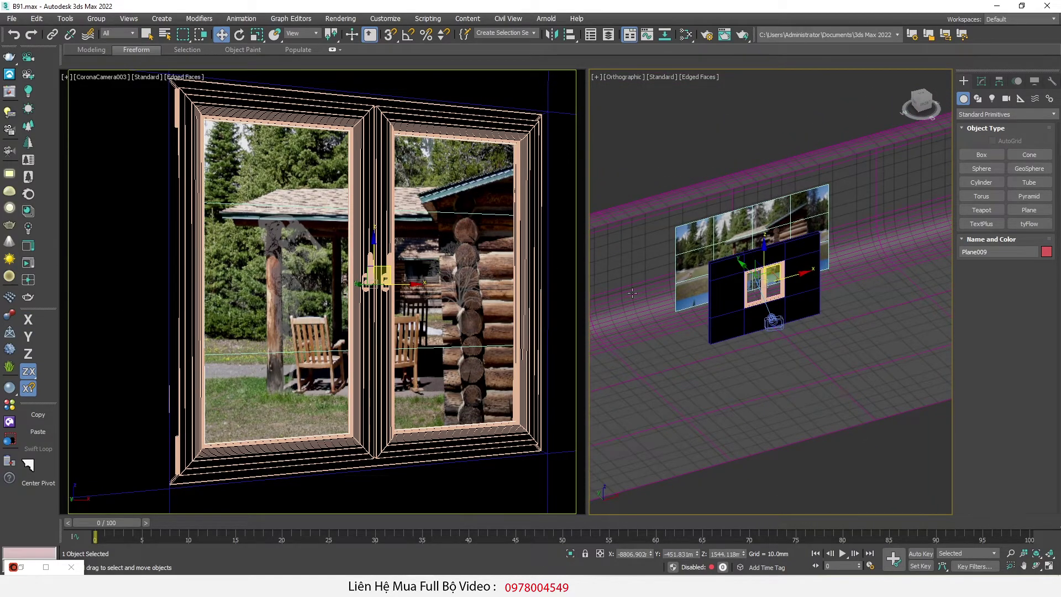
{"action": "left_click", "coordinate": [650, 377]}
{"action": "right_click", "coordinate": [754, 373]}
{"action": "left_click", "coordinate": [789, 335]}
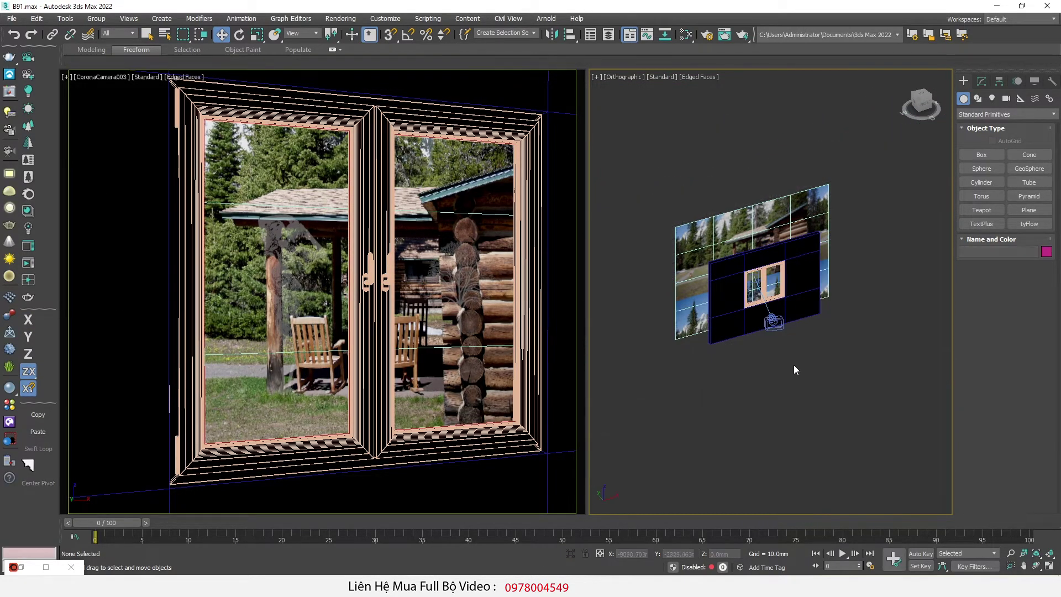
- Start interactive rendering of the window and reopen the Decal material's parameters beside the render
{"action": "left_click", "coordinate": [36, 262]}
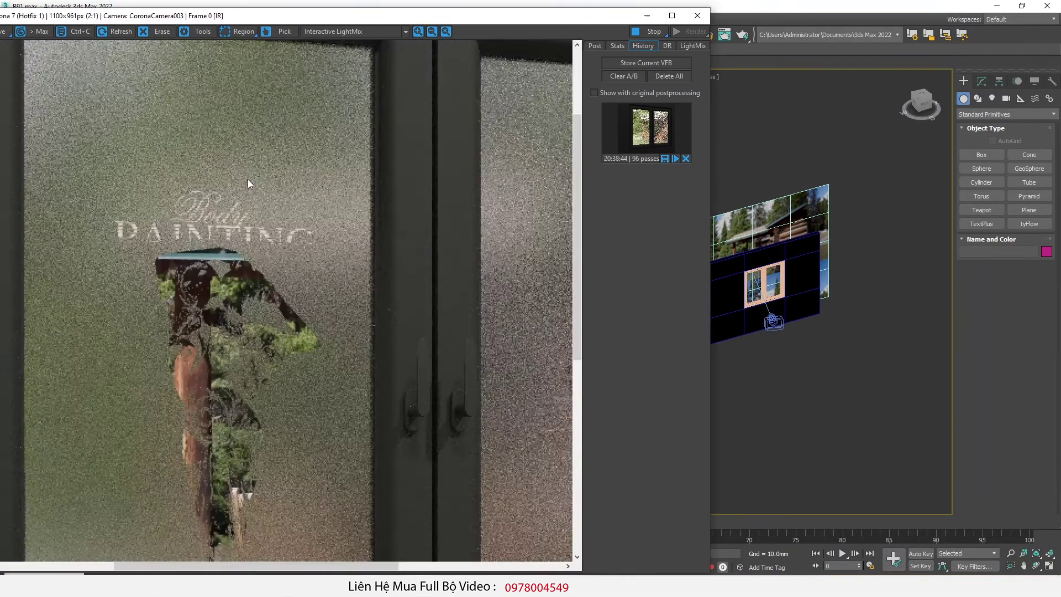
{"action": "key", "text": "m"}
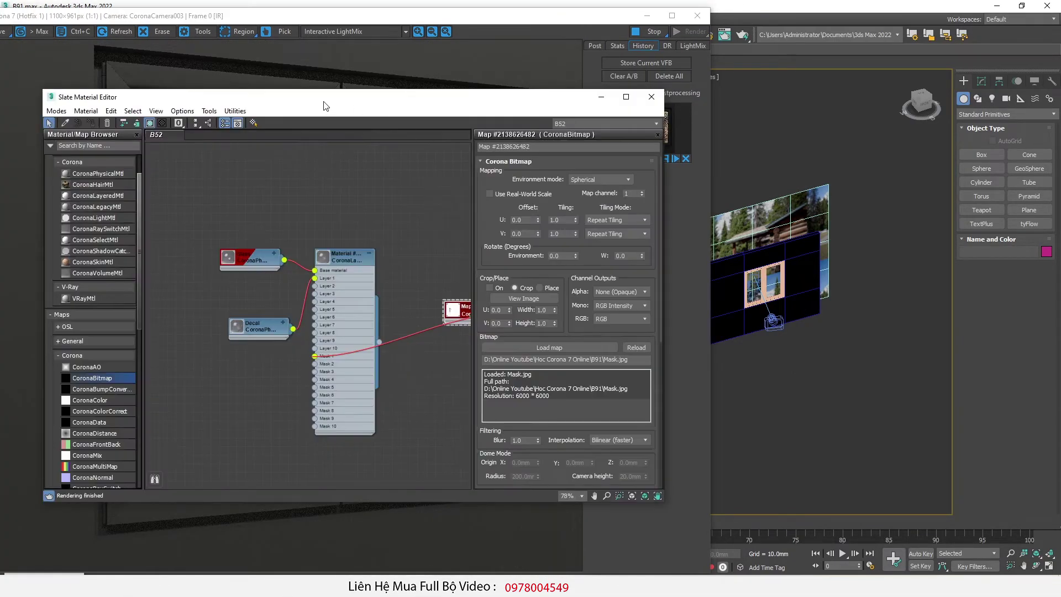
{"action": "left_click", "coordinate": [645, 313]}
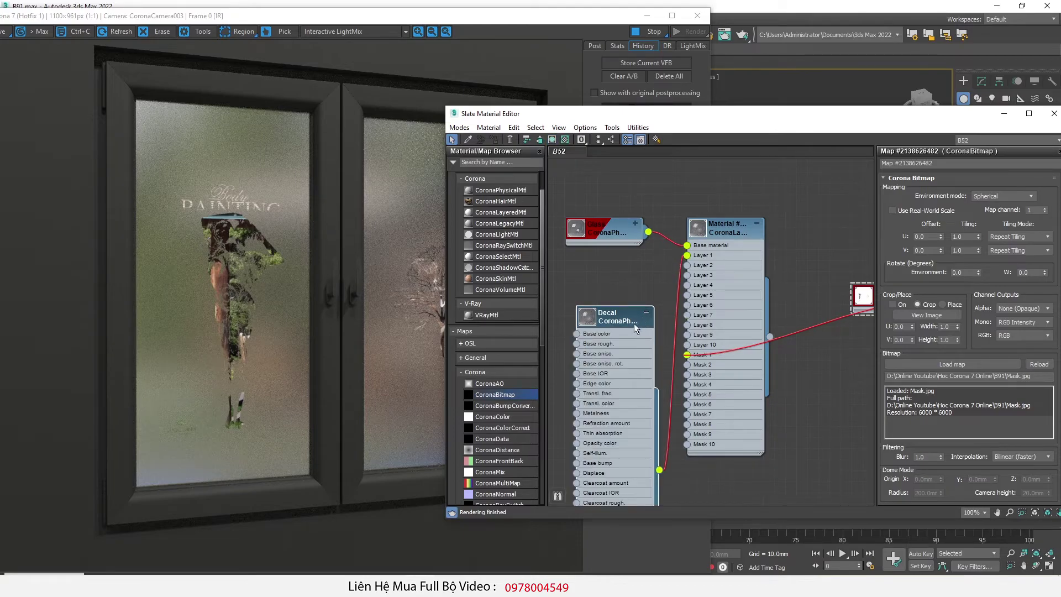
{"action": "left_click_drag", "start_coordinate": [613, 323], "coordinate": [612, 312]}
{"action": "double_click", "coordinate": [611, 313]}
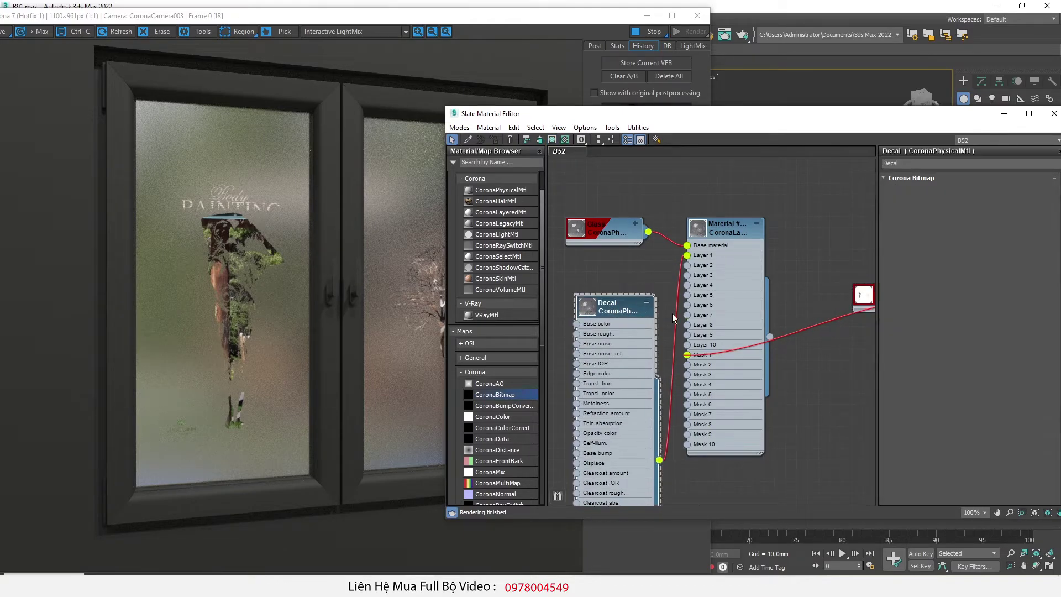
{"action": "left_click_drag", "start_coordinate": [835, 124], "coordinate": [843, 122]}
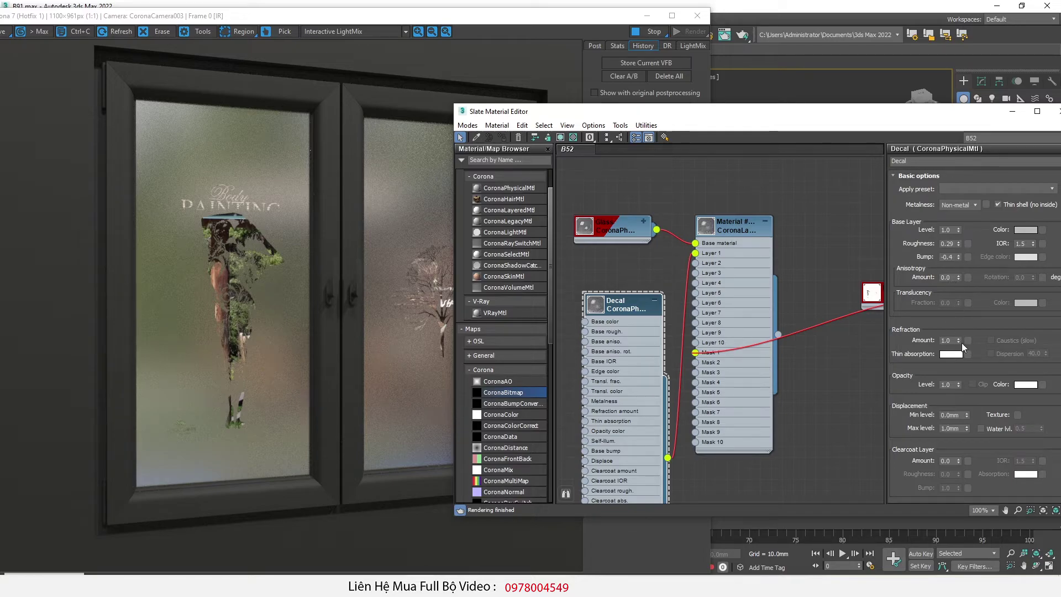
- Try the Decal's refraction amount, and enlarge the Slate Material Editor beside the render to show more parameters
{"action": "mouse_move", "coordinate": [960, 342]}
{"action": "left_mouse_down"}
{"action": "mouse_move", "coordinate": [959, 352]}
{"action": "mouse_move", "coordinate": [964, 322]}
{"action": "left_mouse_up"}
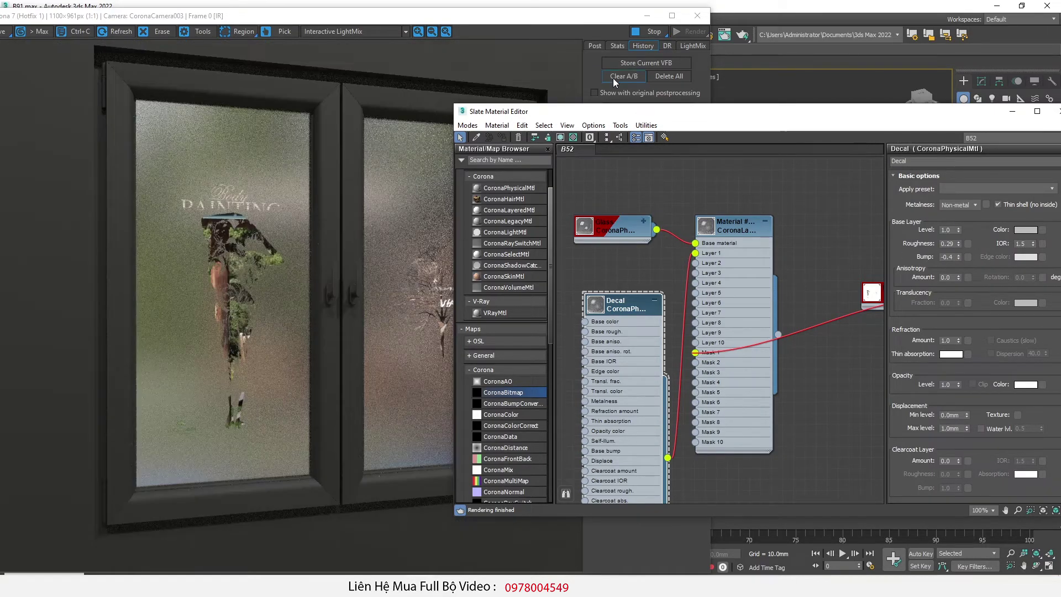
{"action": "left_click_drag", "start_coordinate": [552, 111], "coordinate": [617, 85]}
{"action": "left_click_drag", "start_coordinate": [518, 177], "coordinate": [619, 178]}
{"action": "left_click_drag", "start_coordinate": [810, 87], "coordinate": [701, 43]}
{"action": "left_click_drag", "start_coordinate": [783, 445], "coordinate": [787, 578]}
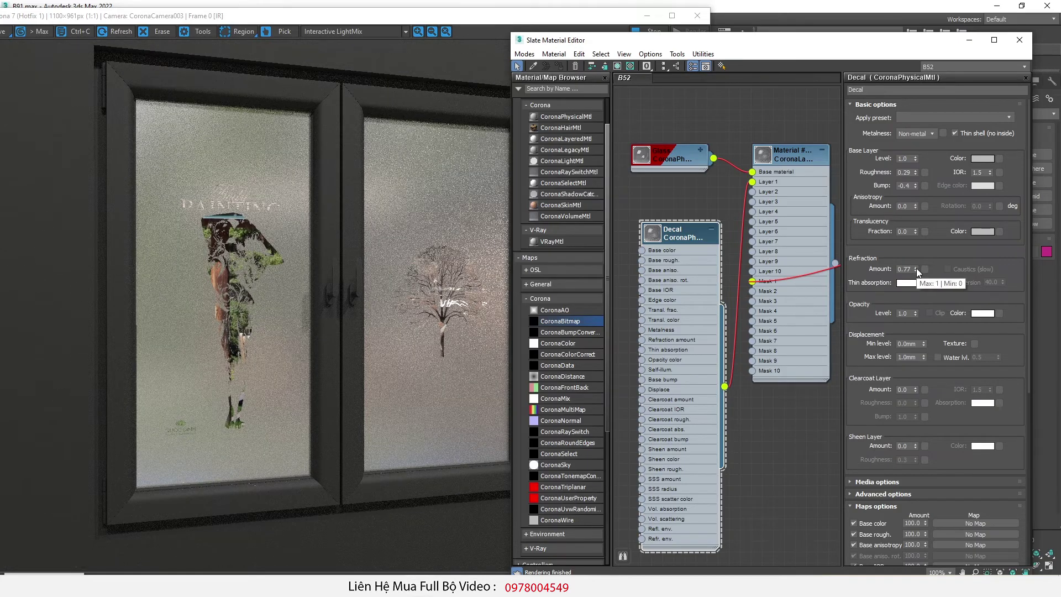
- Set the Decal material's refraction amount to 1.0 and its roughness to 0.36, checking the frosted film in the render
{"action": "left_click_drag", "start_coordinate": [915, 268], "coordinate": [912, 233]}
{"action": "left_click_drag", "start_coordinate": [916, 173], "coordinate": [917, 149]}
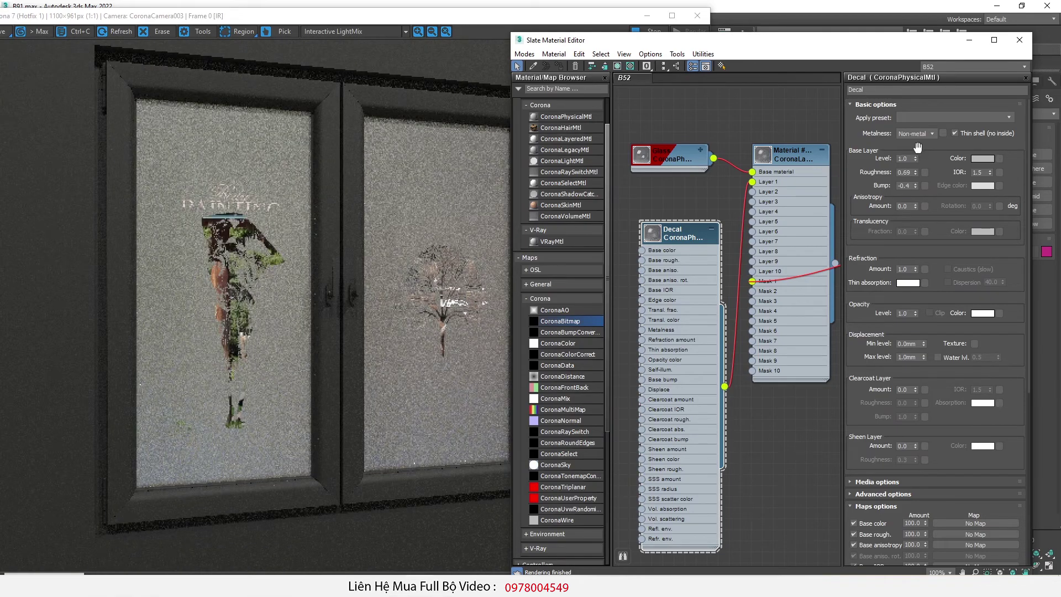
{"action": "left_click_drag", "start_coordinate": [916, 174], "coordinate": [916, 193]}
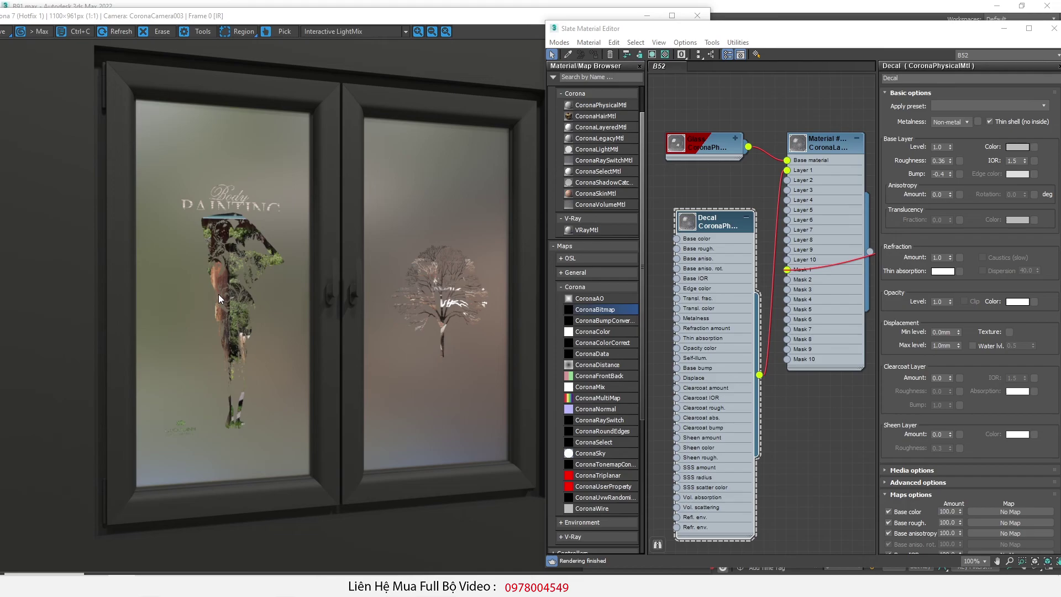
{"action": "scroll", "coordinate": [218, 298], "scroll_direction": "up", "scroll_amount": 1}
{"action": "scroll", "coordinate": [217, 294], "scroll_direction": "down", "scroll_amount": 1}
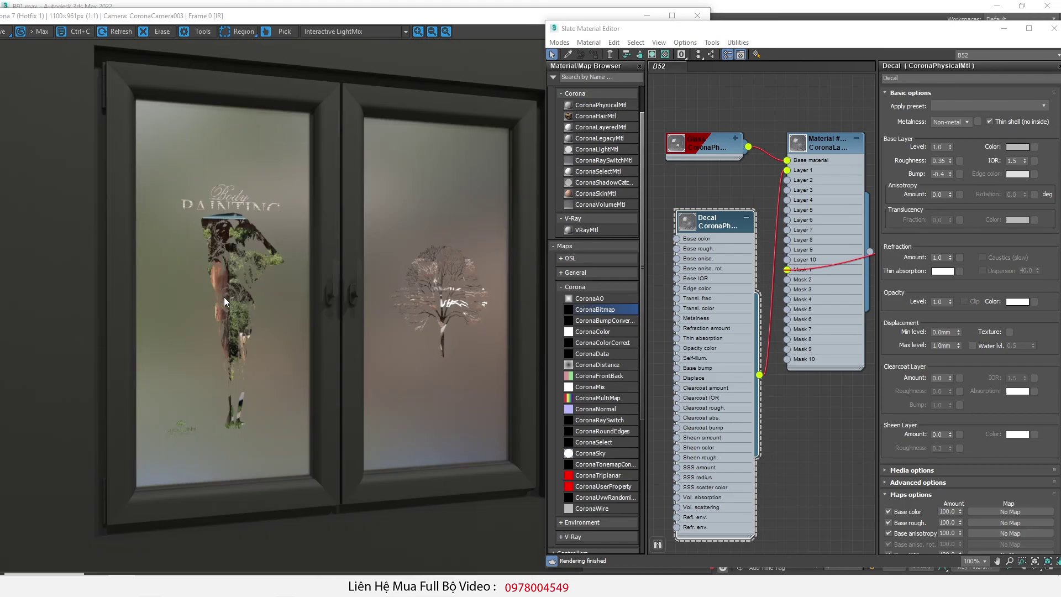